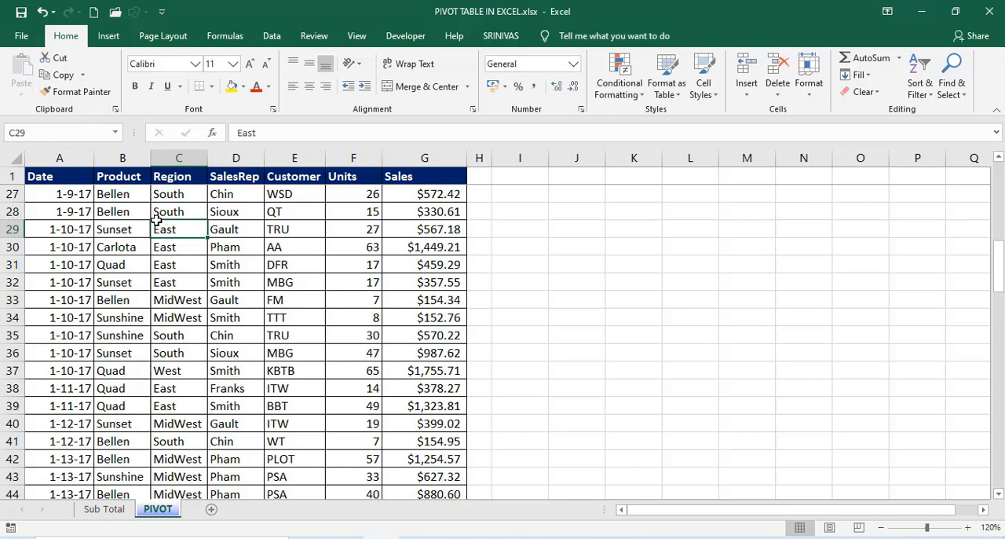
Create a PivotTable from the range PIVOT!$A$1:$G$106 and place it on a new worksheet.
left_click(110, 37)
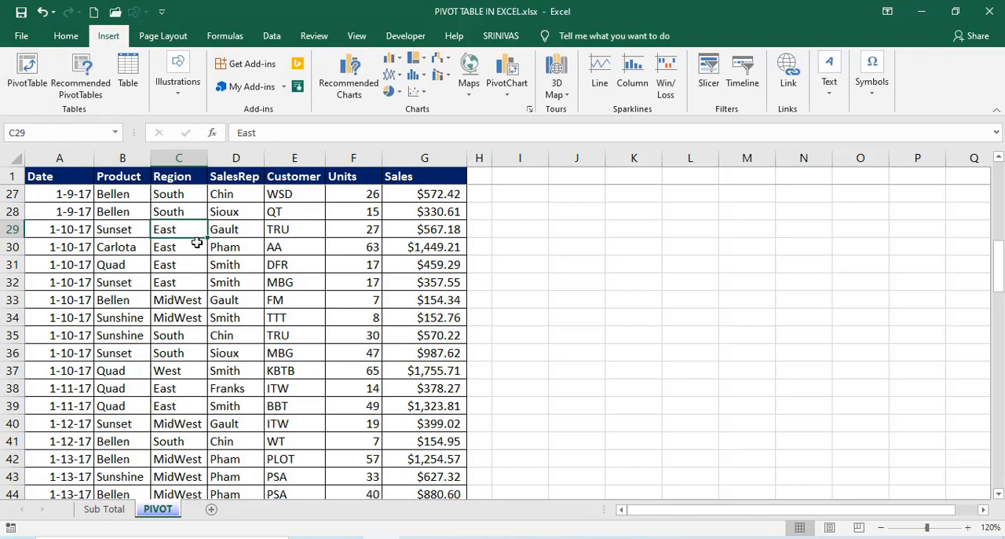
key("Up")
key("Right")
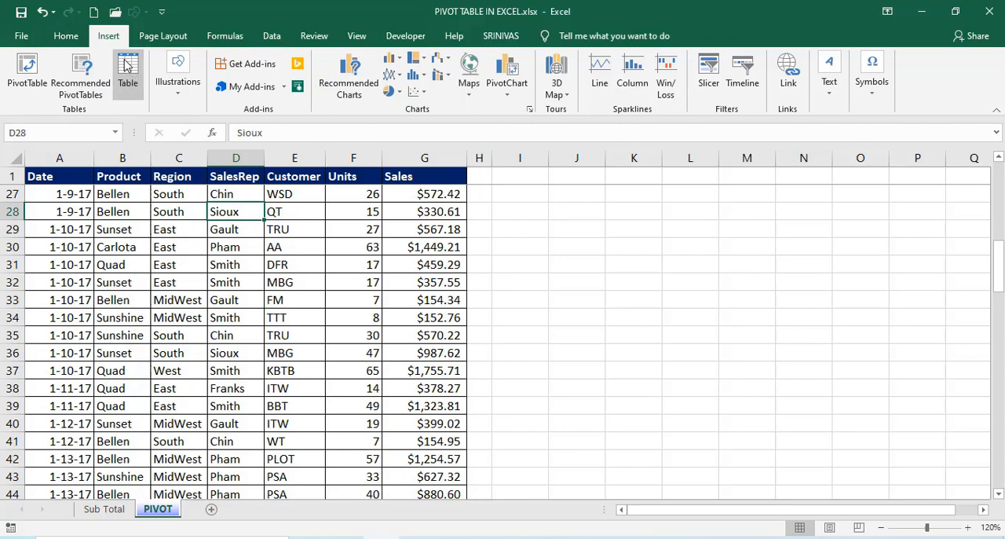
left_click(26, 71)
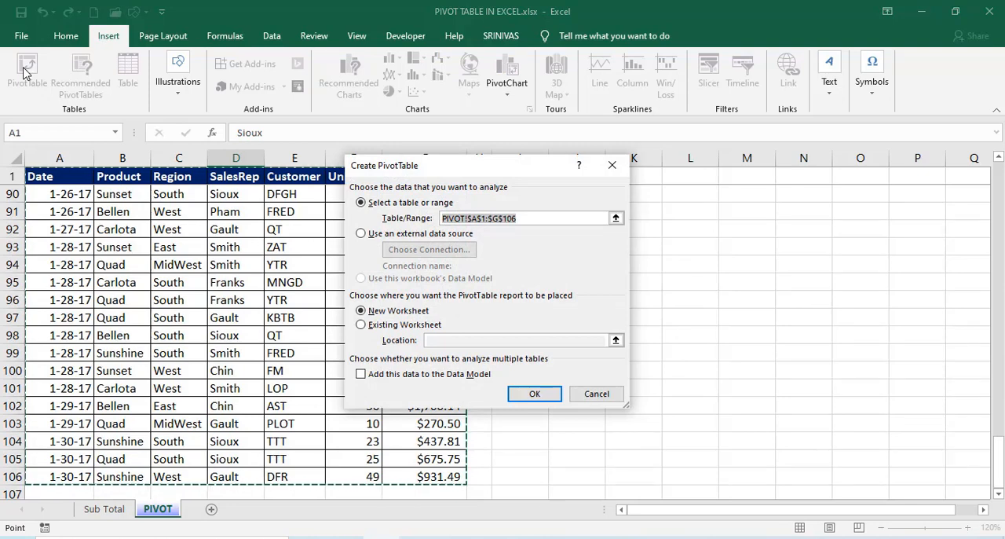
left_click_drag(476, 170, 374, 188)
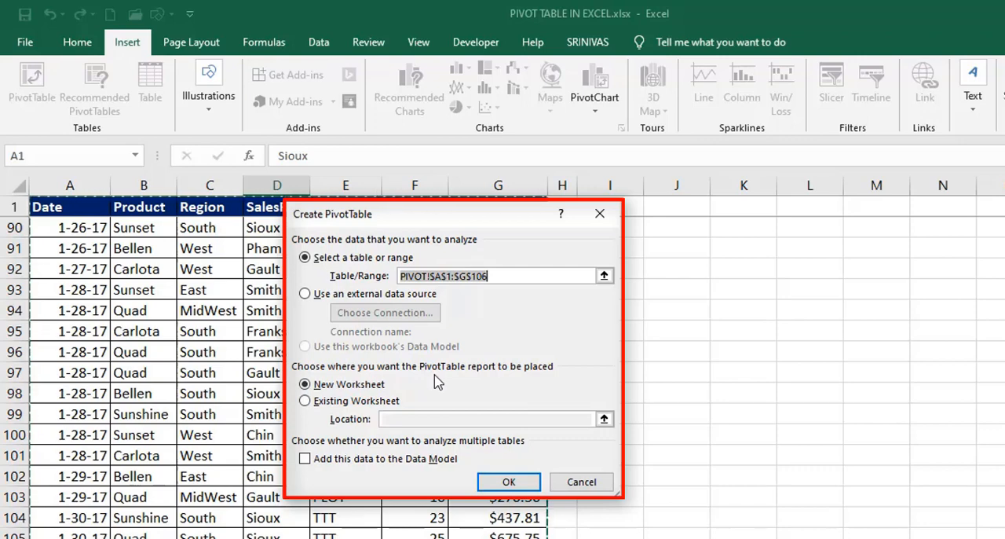
left_click(374, 402)
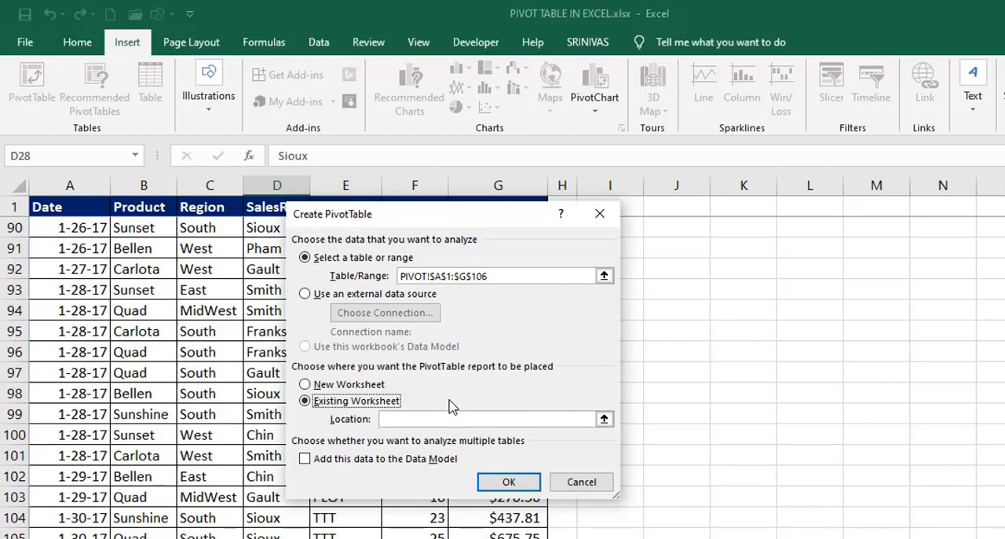
left_click(343, 387)
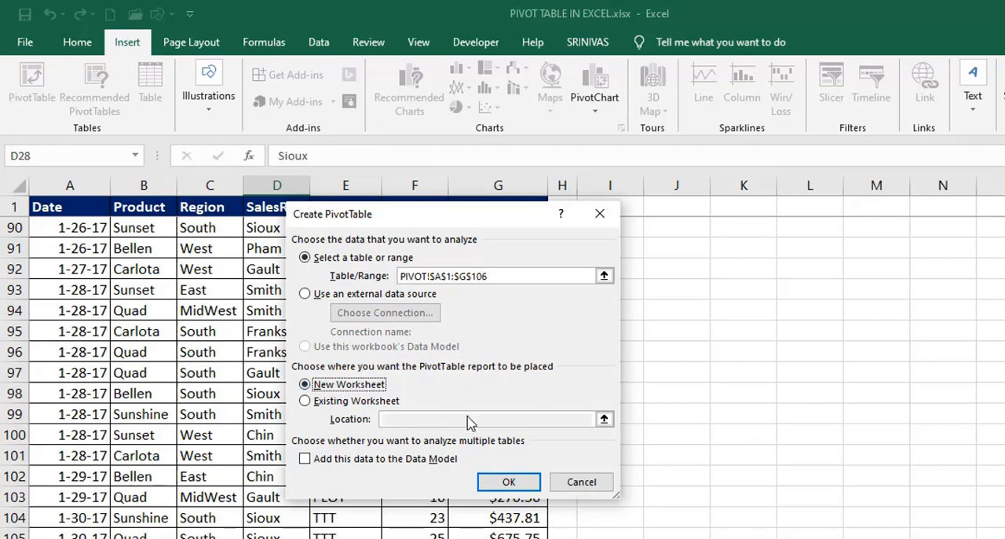
left_click(504, 482)
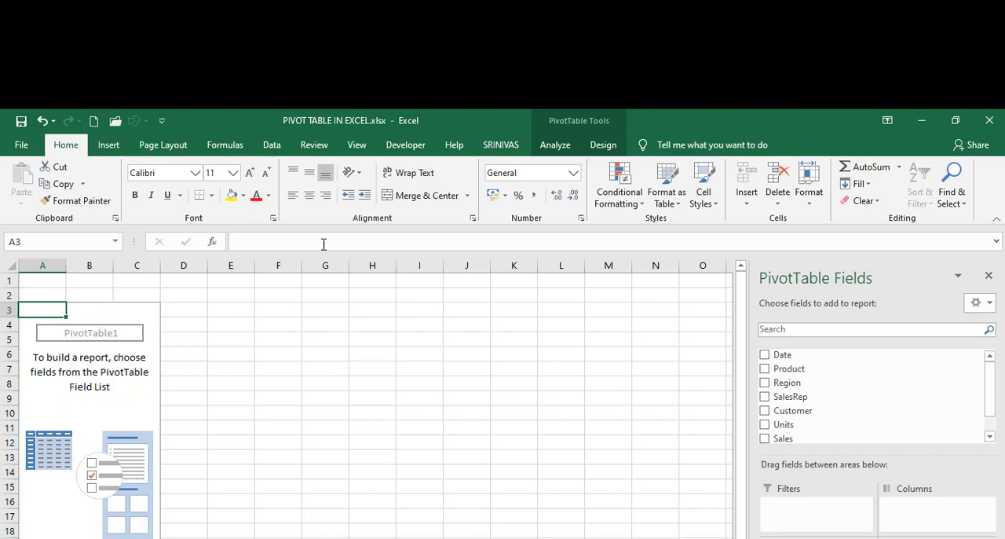
Examine the analysis and design commands available for the empty PivotTable.
left_click(554, 146)
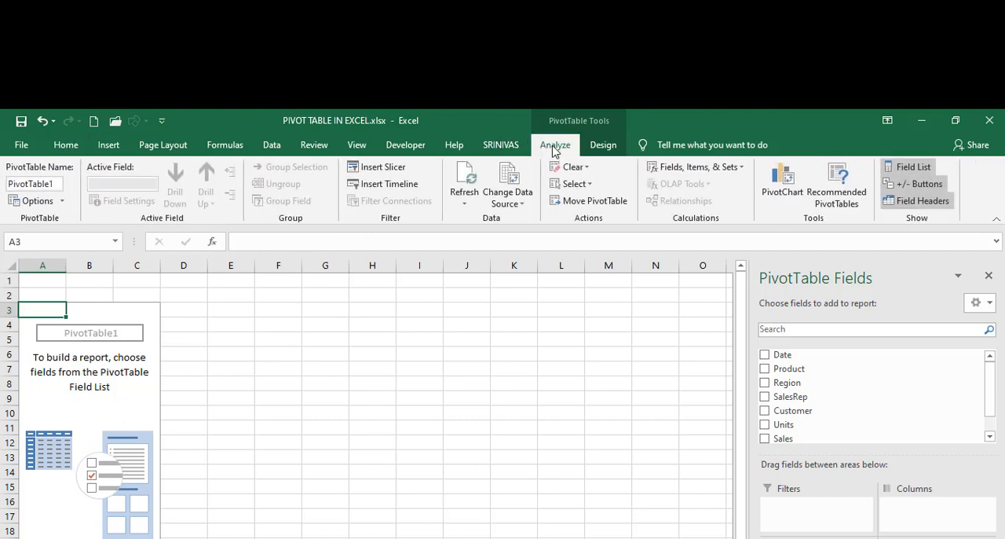
left_click(602, 146)
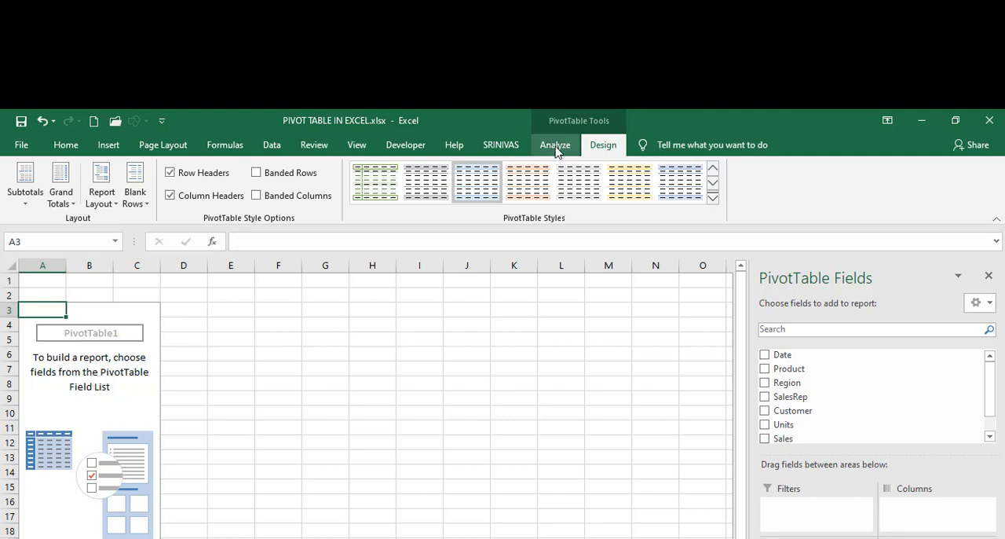
left_click(556, 149)
left_click(593, 150)
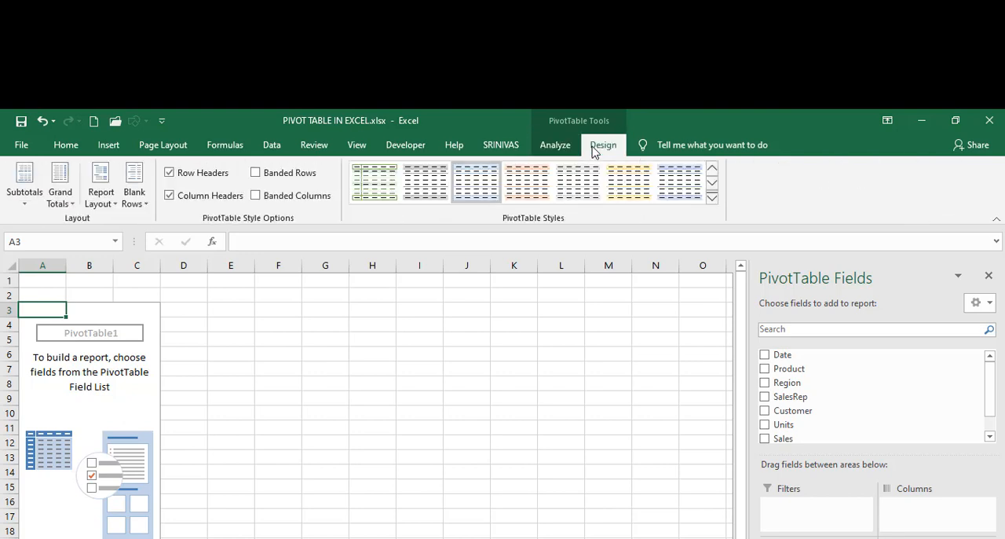
left_click(555, 149)
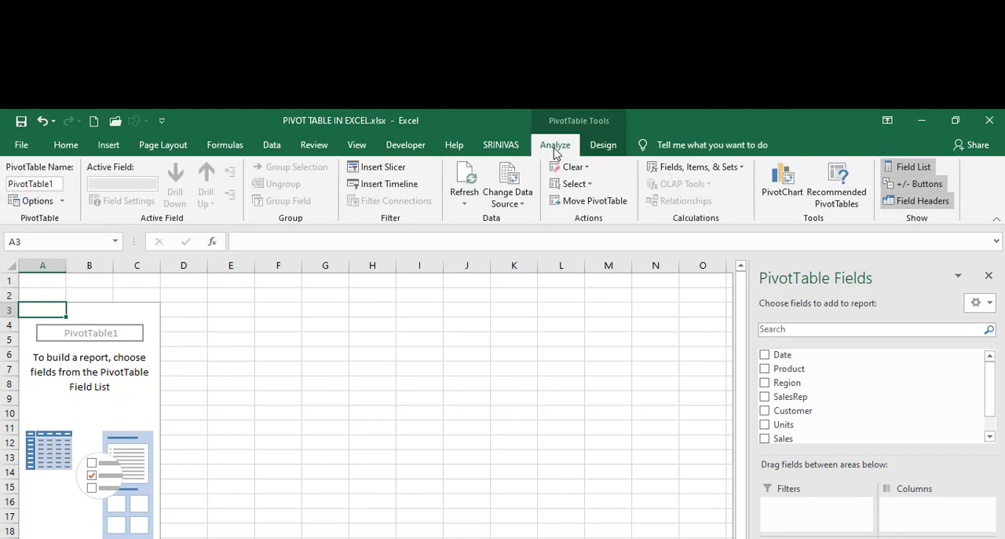
left_click(594, 149)
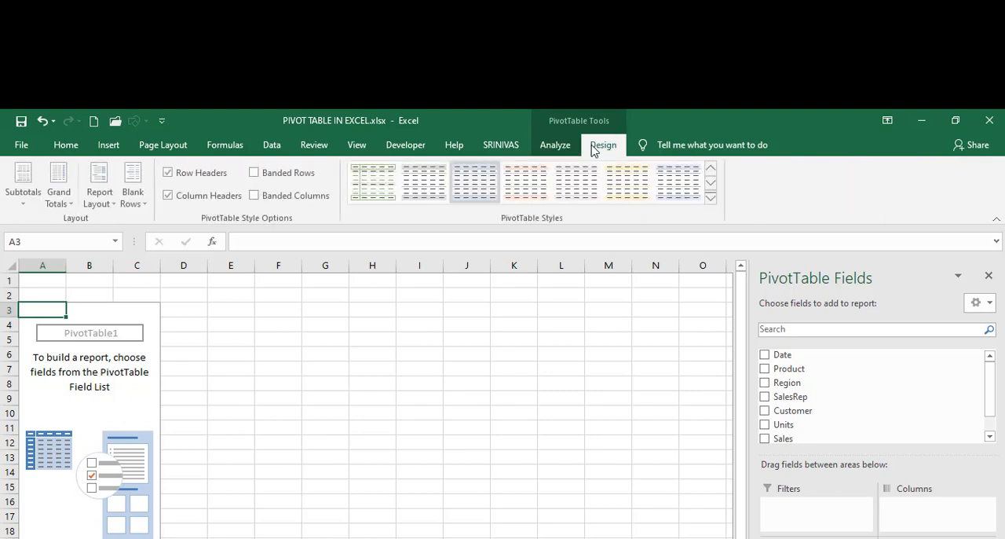
left_click(566, 148)
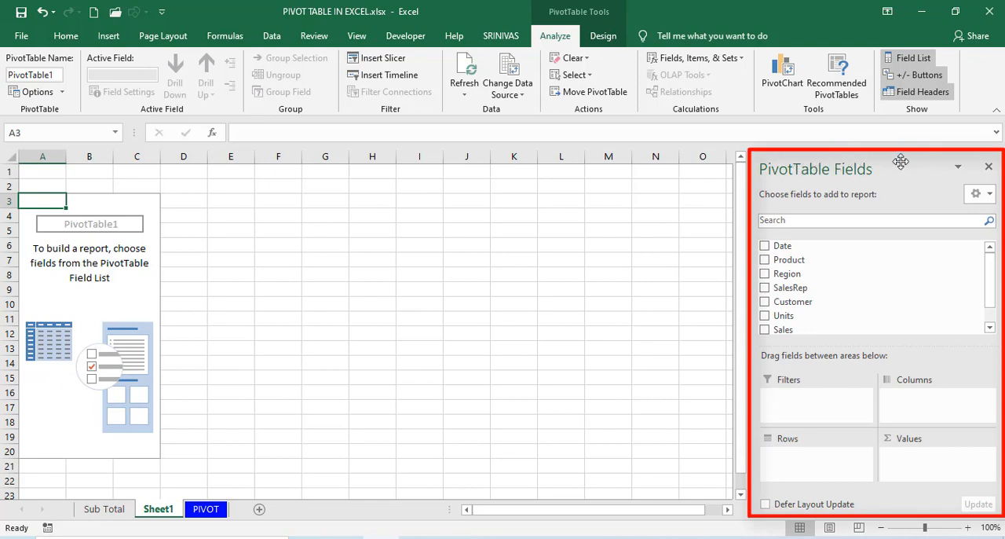
Hide and redisplay the PivotTable field list, and enlarge its section of layout areas slightly.
left_click(902, 59)
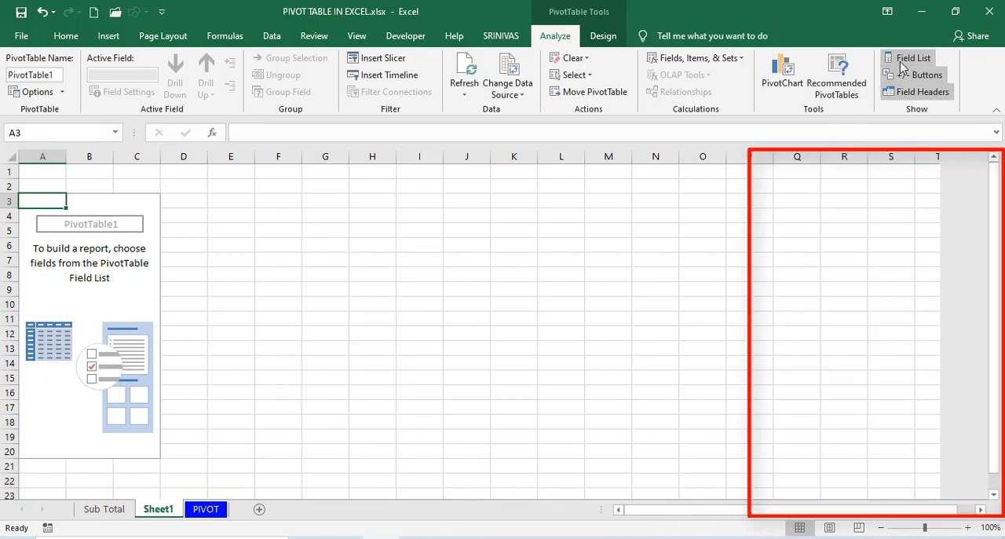
left_click(903, 61)
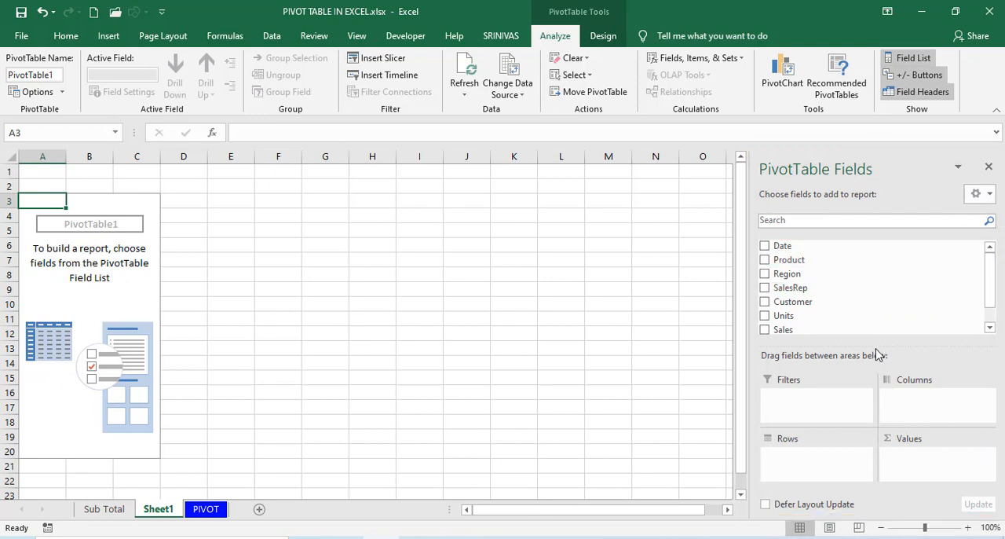
left_click_drag(874, 346, 875, 332)
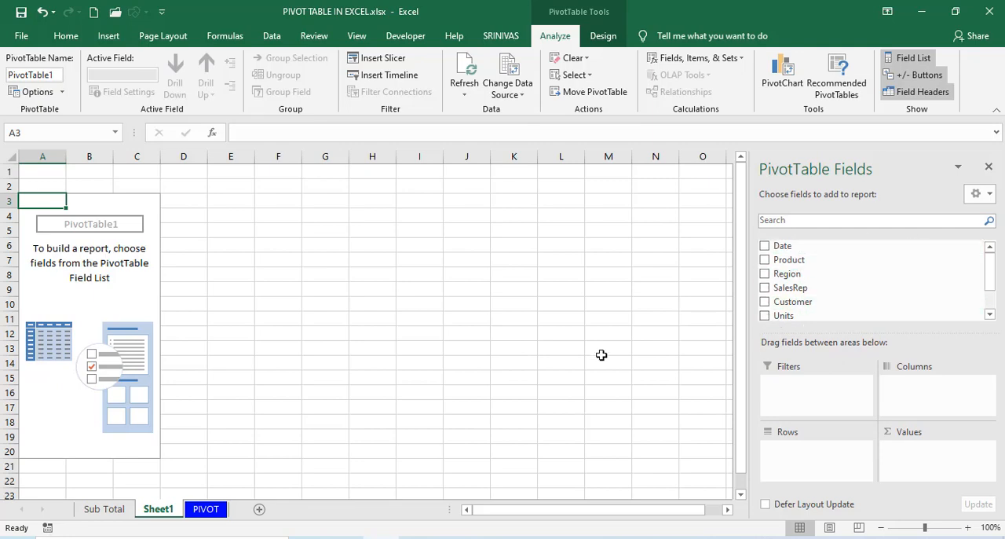
Check the source data sheet and lay out the PivotTable with Region as rows, SalesRep as columns and Sales as values.
left_click(202, 513)
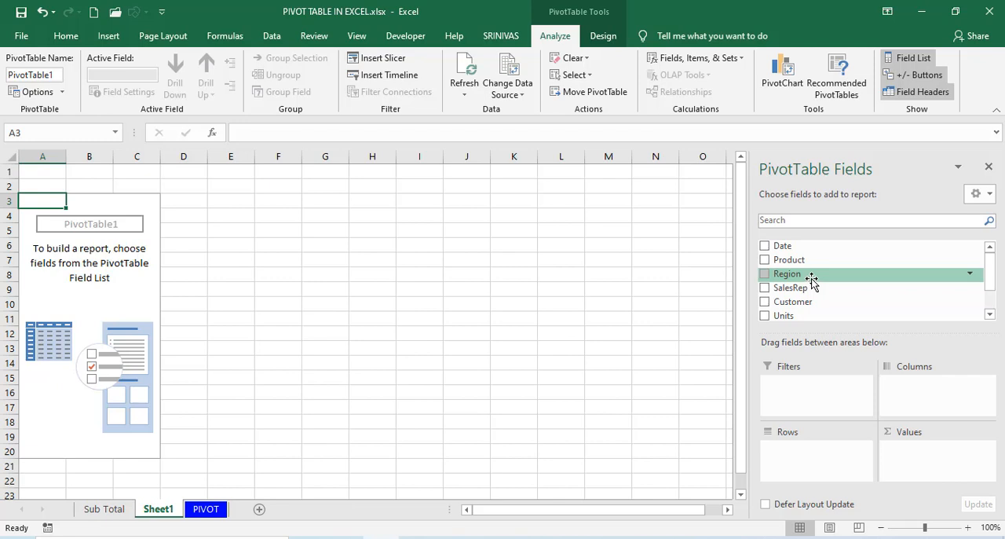
left_click_drag(811, 282, 808, 469)
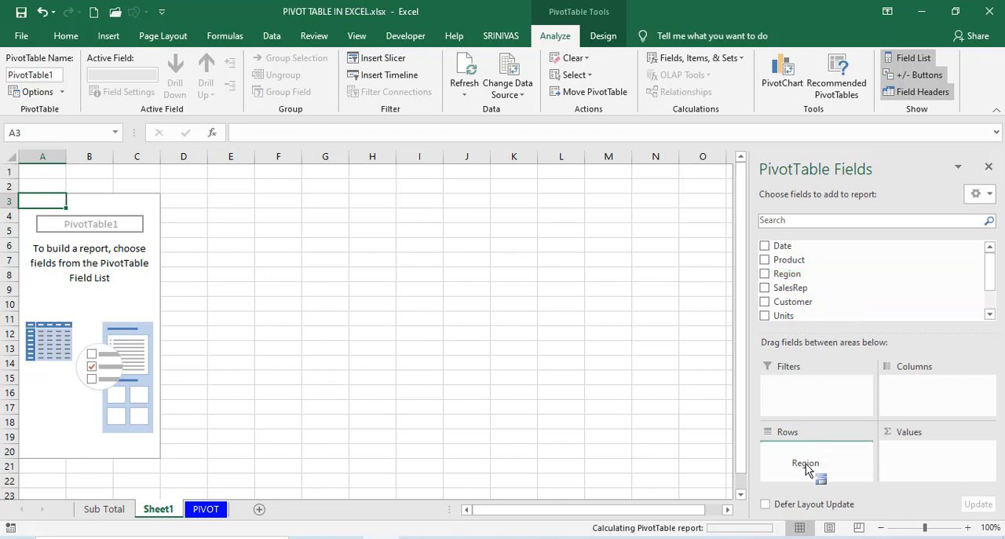
left_click_drag(791, 288, 928, 408)
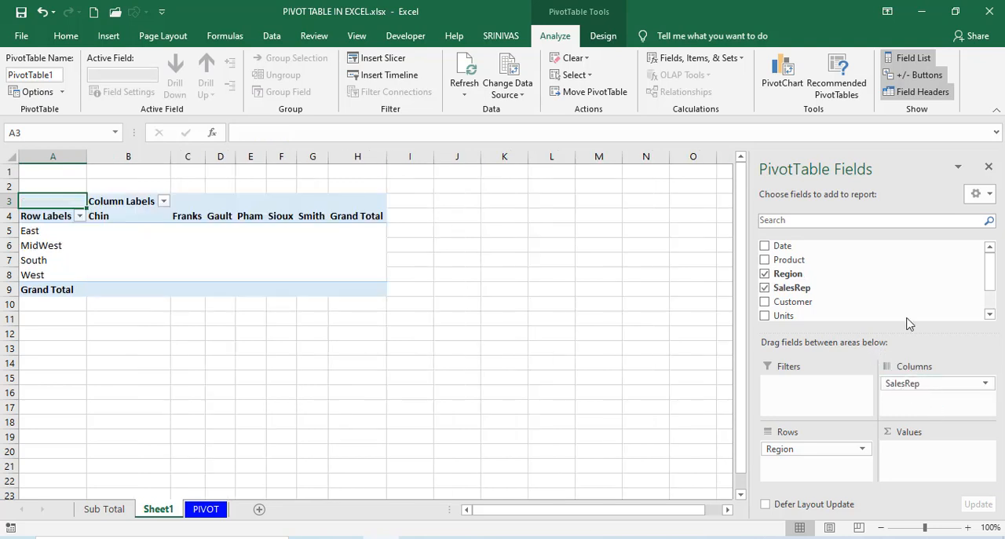
left_click(989, 307)
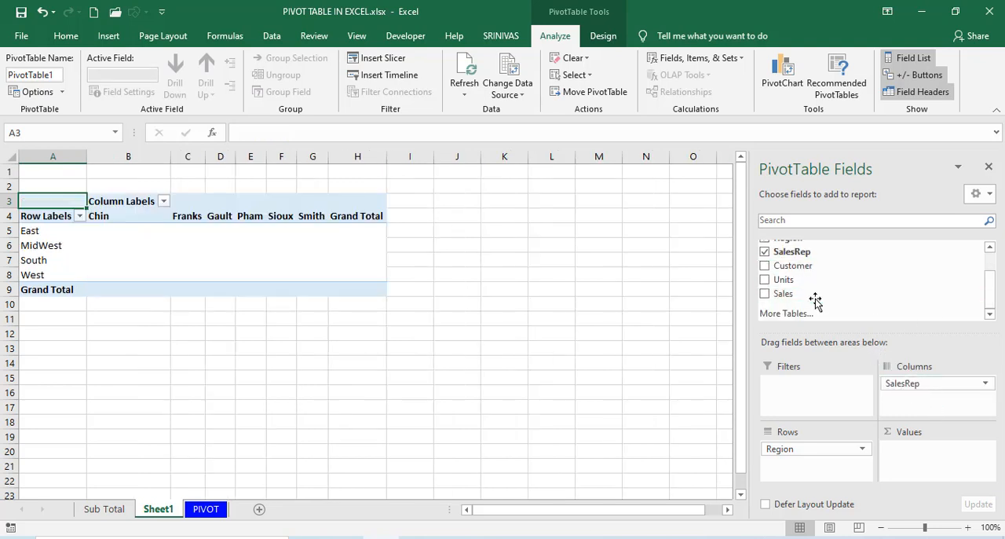
left_click_drag(815, 299, 921, 475)
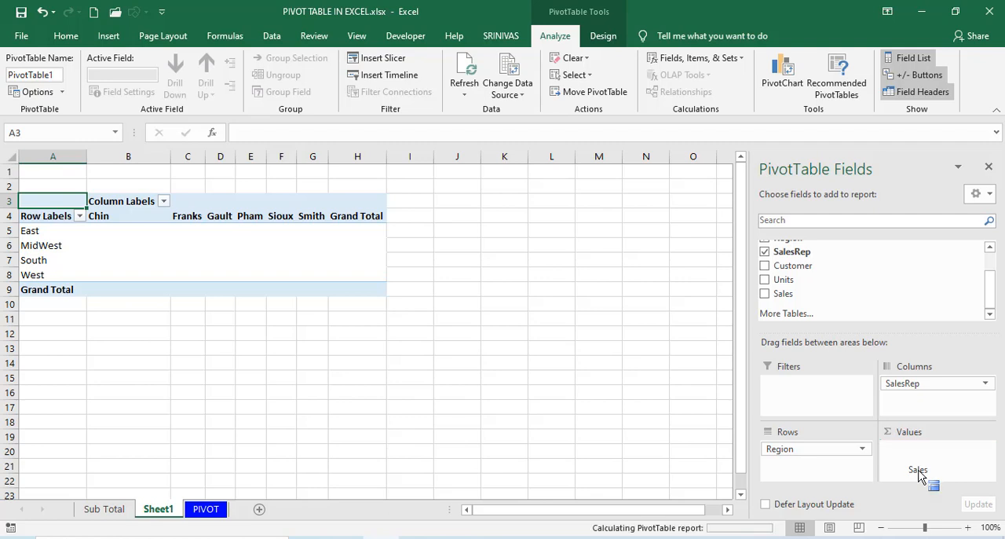
Examine the summed sales for individual combinations of region and sales representative in the PivotTable.
mouse_move(212, 270)
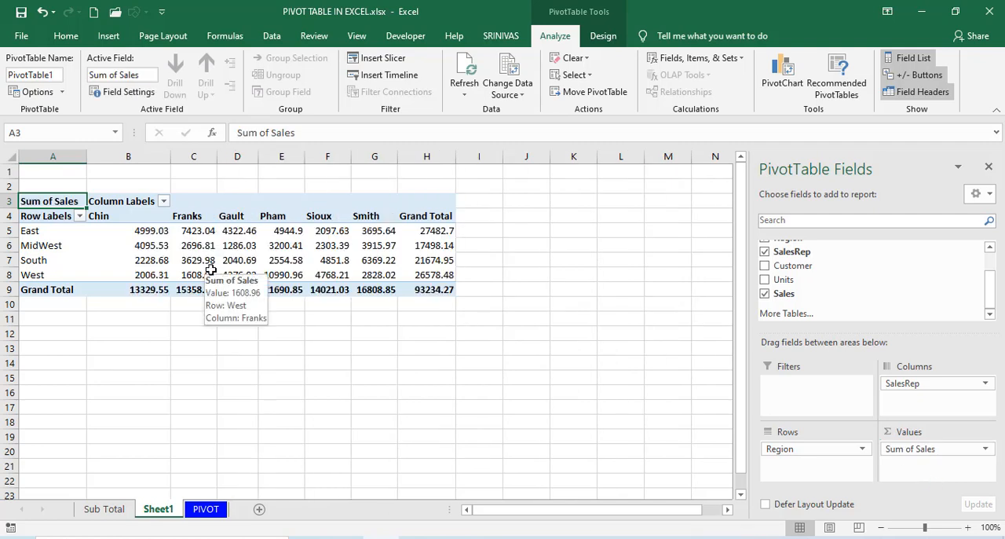
left_click(194, 246)
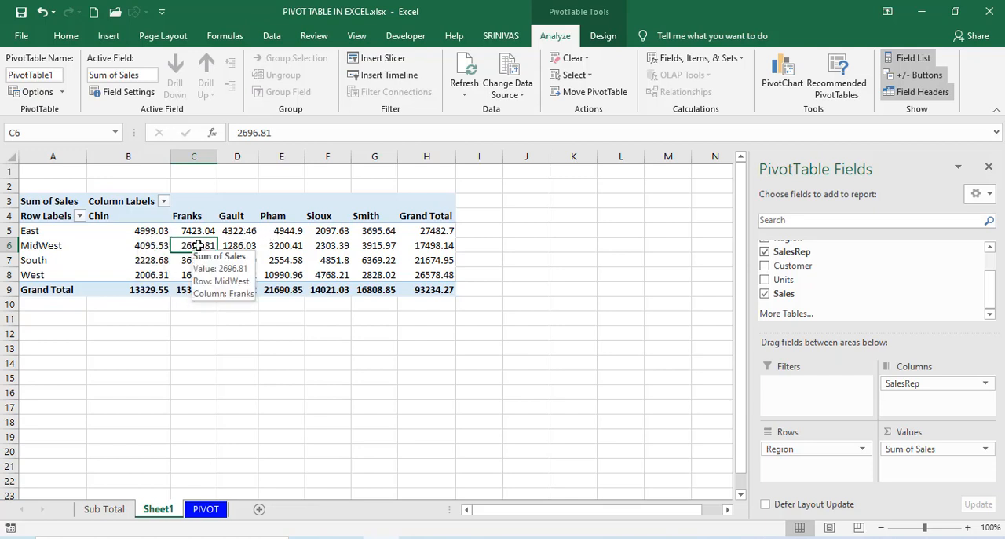
left_click(148, 245)
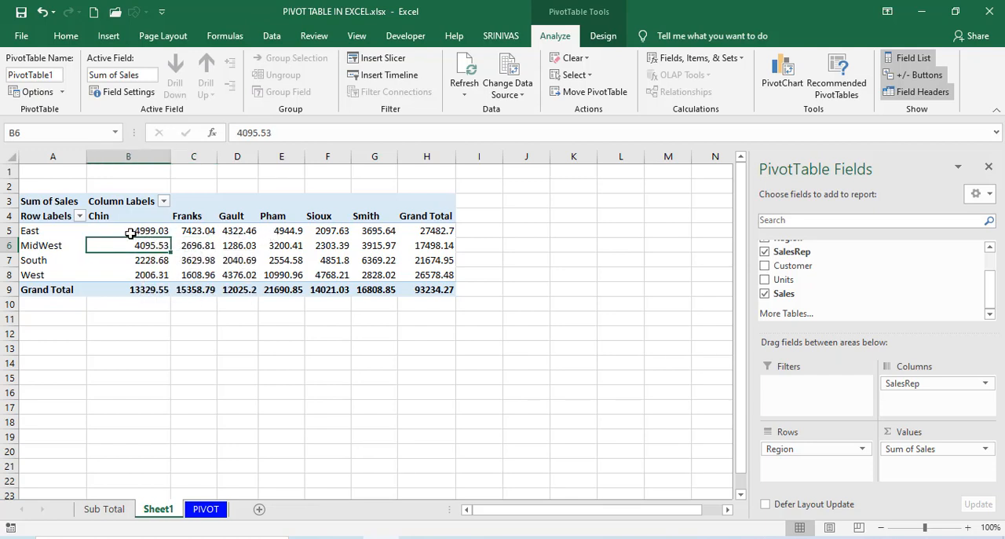
left_click(133, 230)
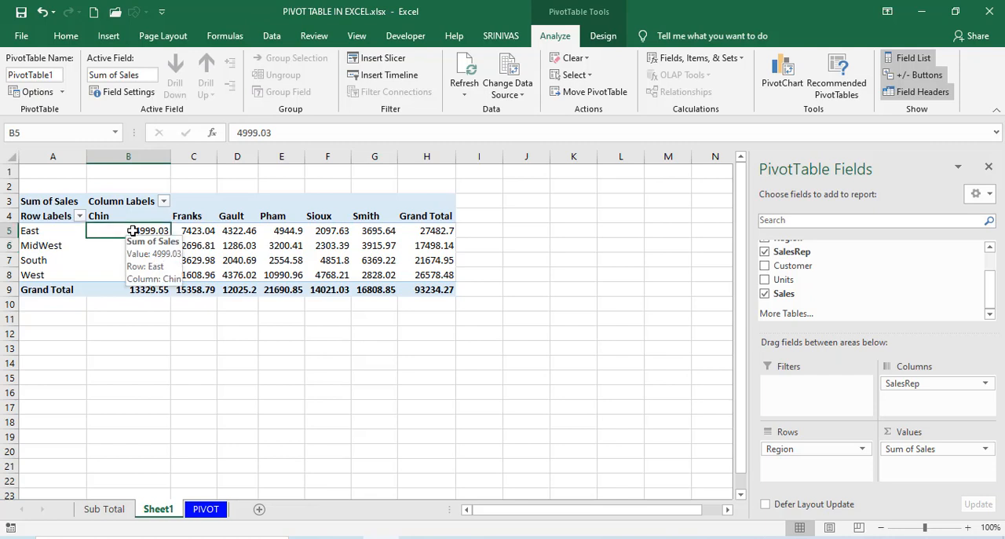
left_click(199, 233)
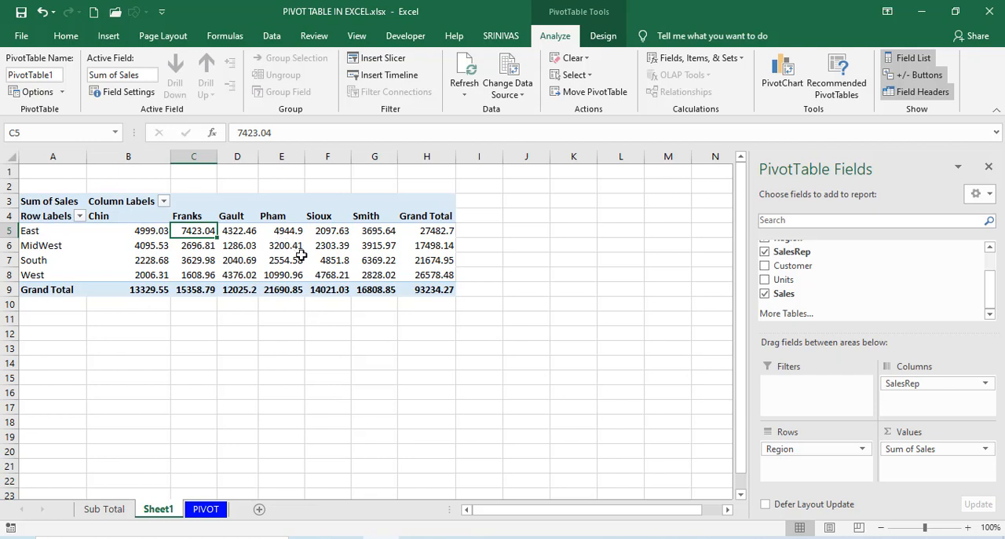
mouse_move(300, 255)
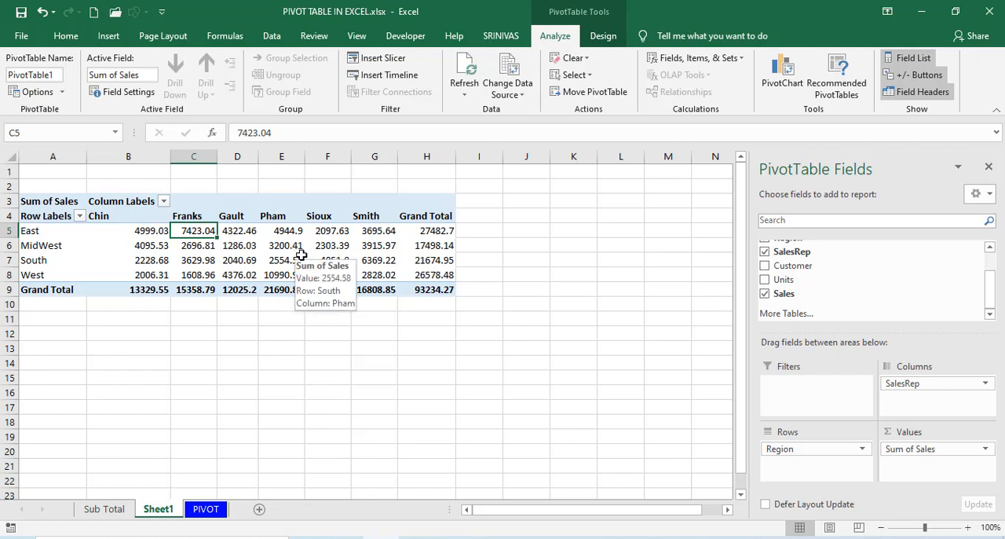
left_click(150, 230)
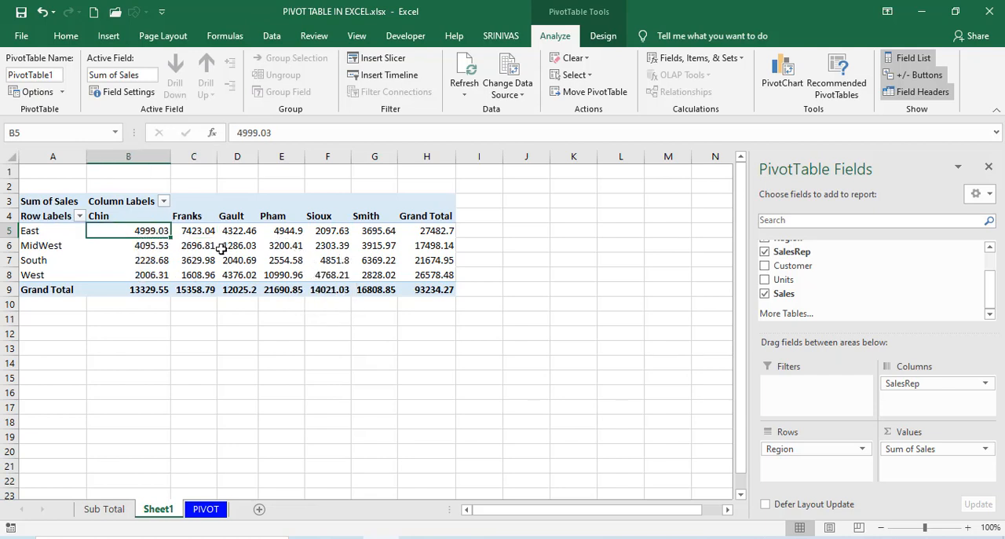
left_click(207, 247)
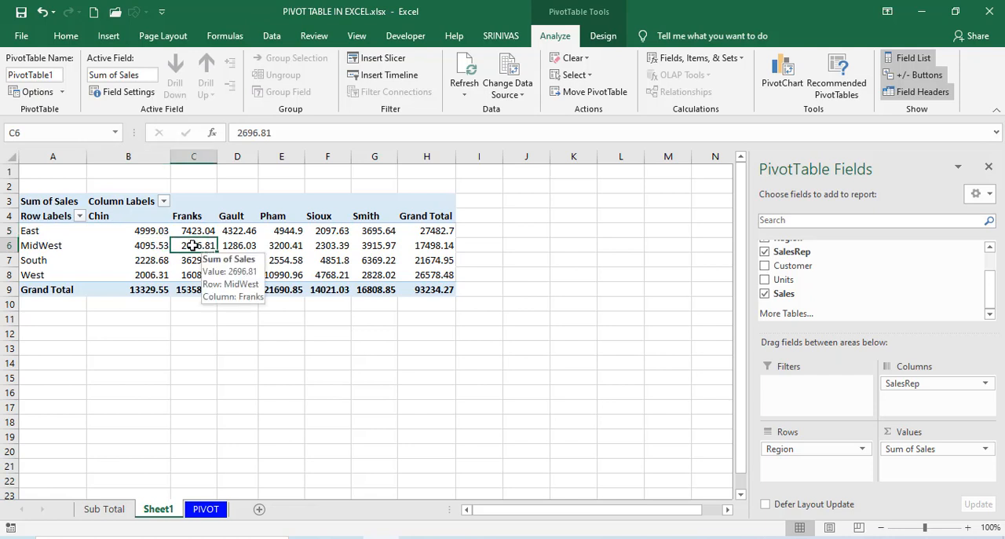
Change the PivotTable's Sales values to be summarized by Count.
left_click(149, 245)
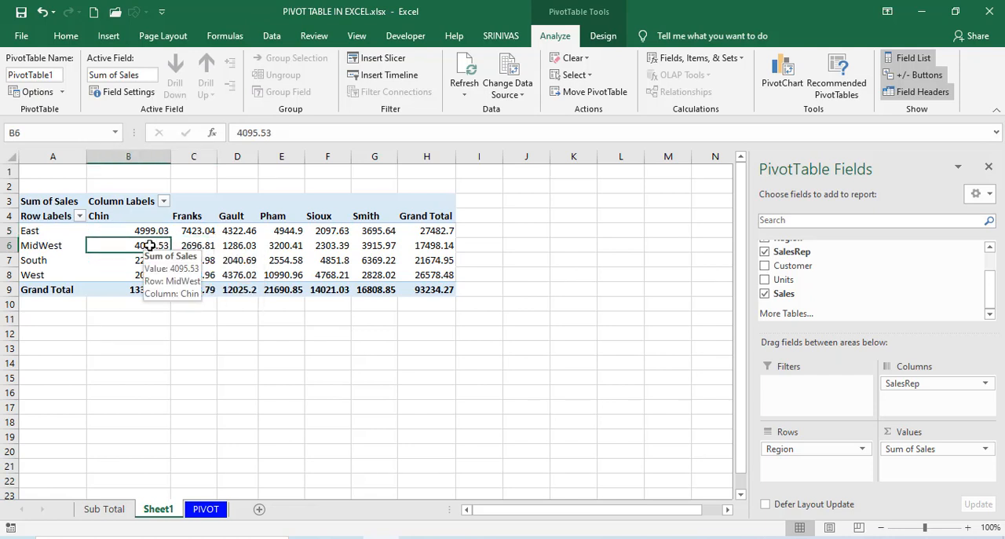
right_click(138, 246)
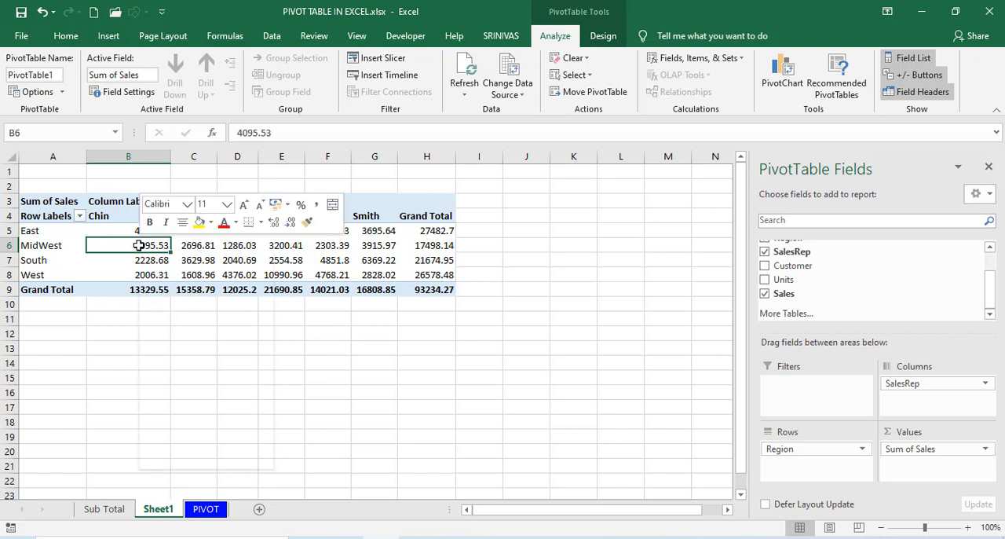
mouse_move(246, 378)
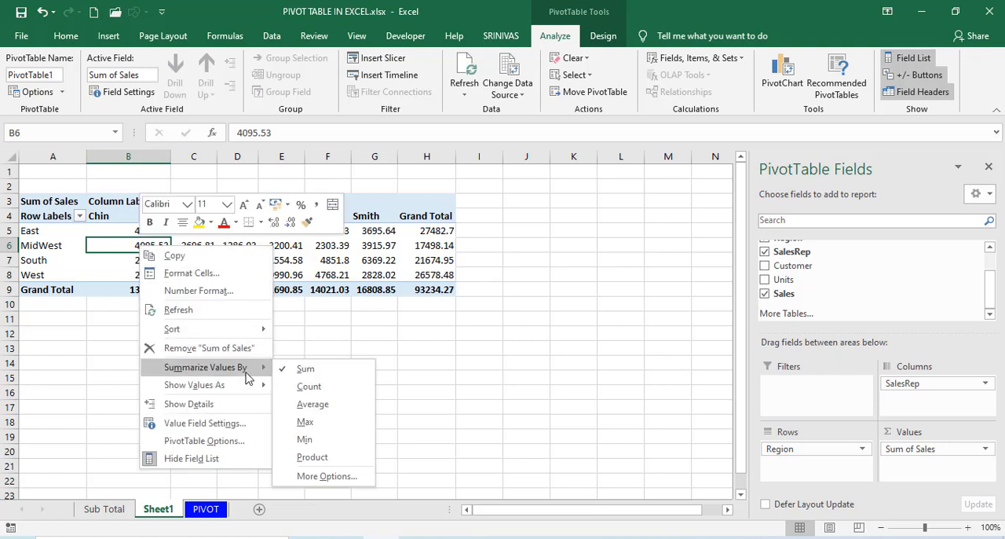
left_click(308, 387)
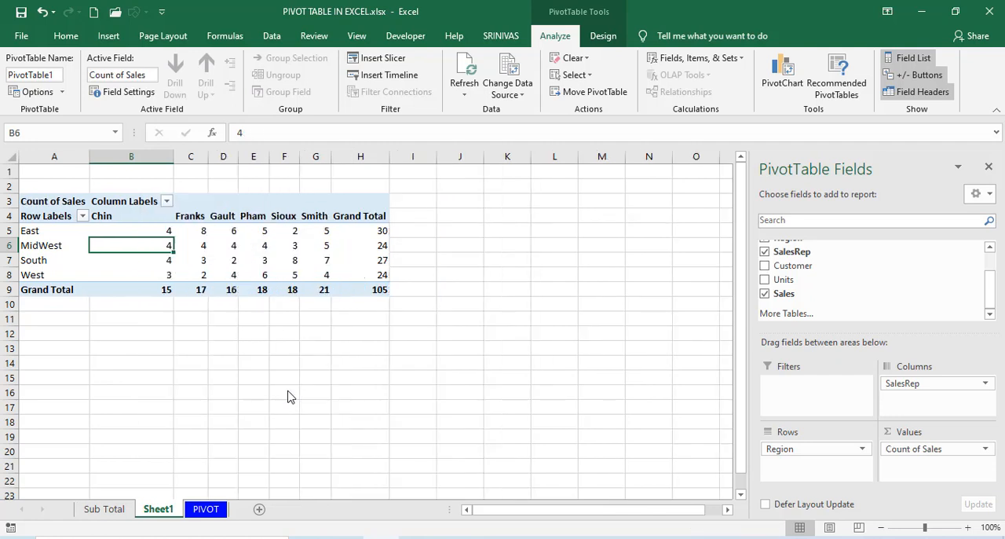
Summarize the PivotTable's Sales values by Average, followed by Max.
right_click(154, 245)
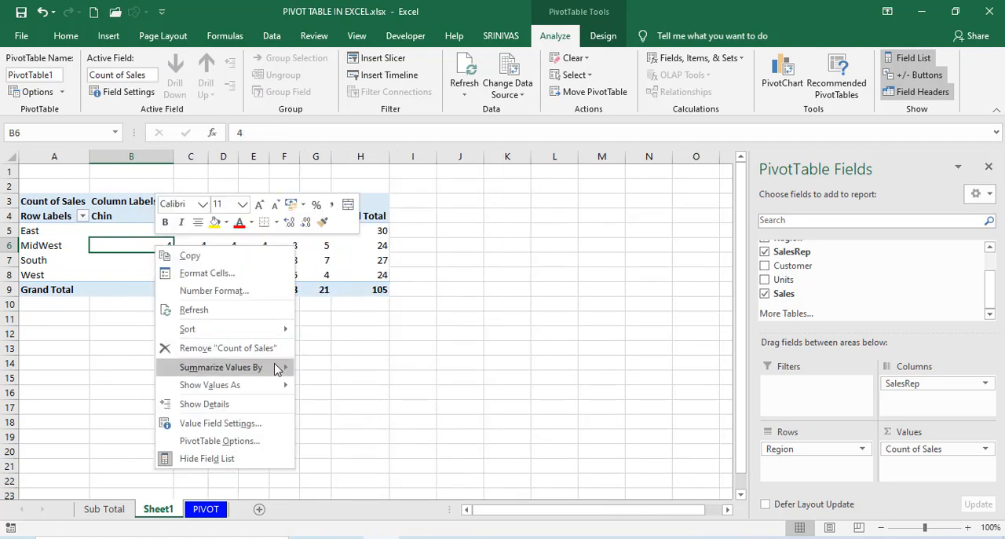
mouse_move(271, 375)
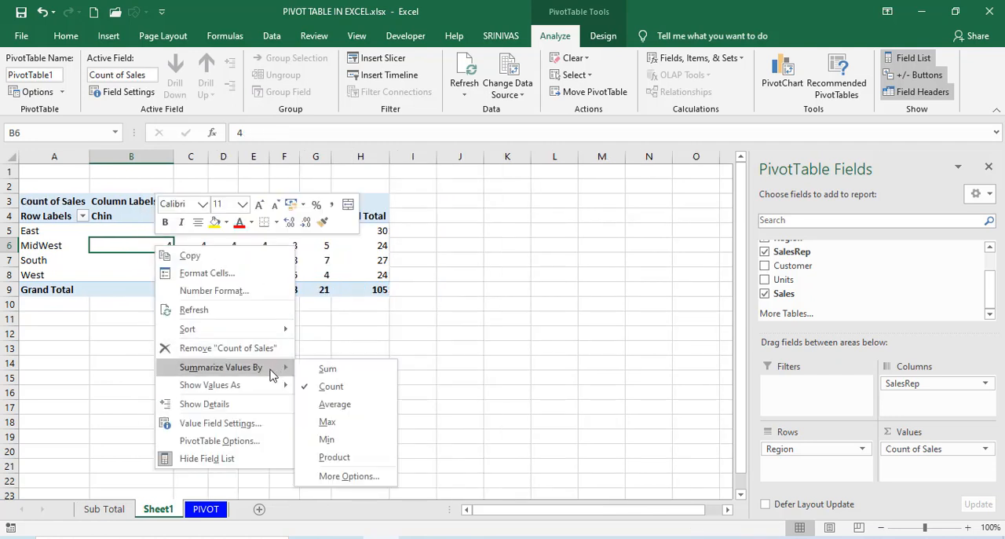
left_click(312, 405)
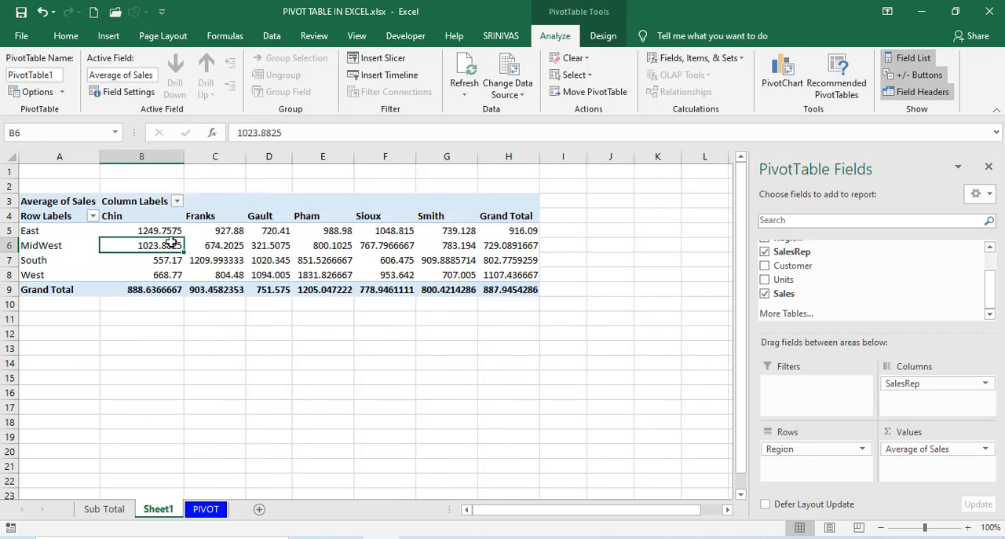
right_click(170, 244)
mouse_move(306, 363)
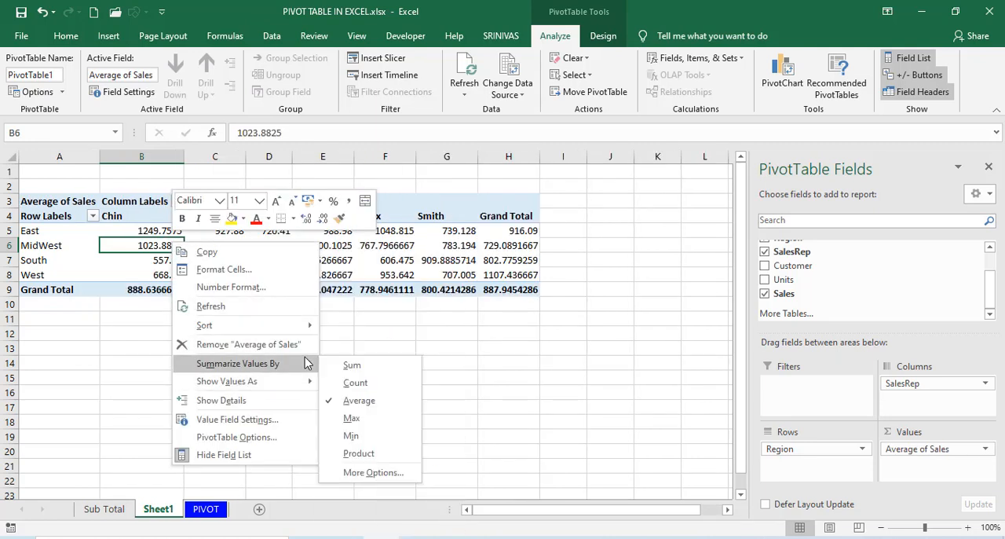
left_click(350, 419)
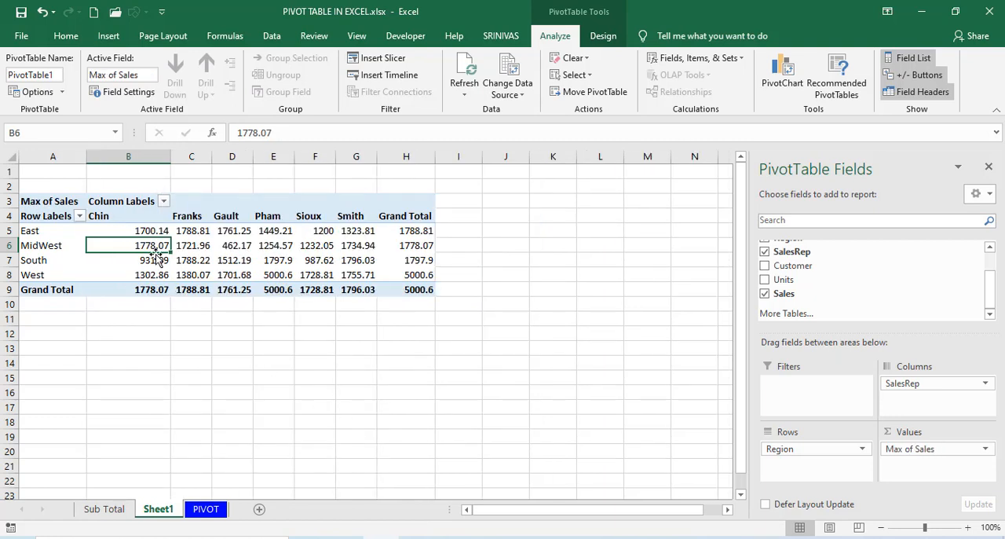
Change the PivotTable's Sales values back to being summarized by Sum.
mouse_move(156, 245)
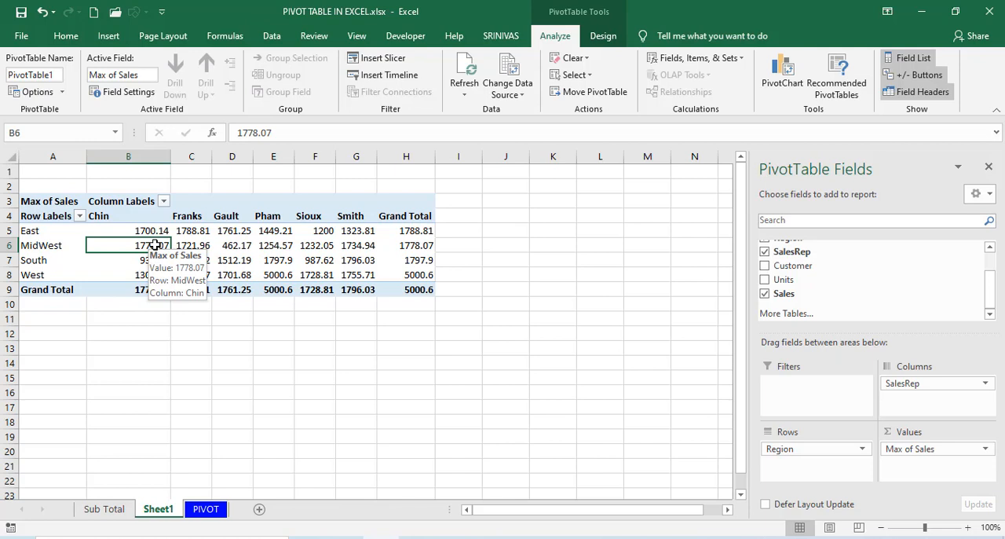
right_click(155, 245)
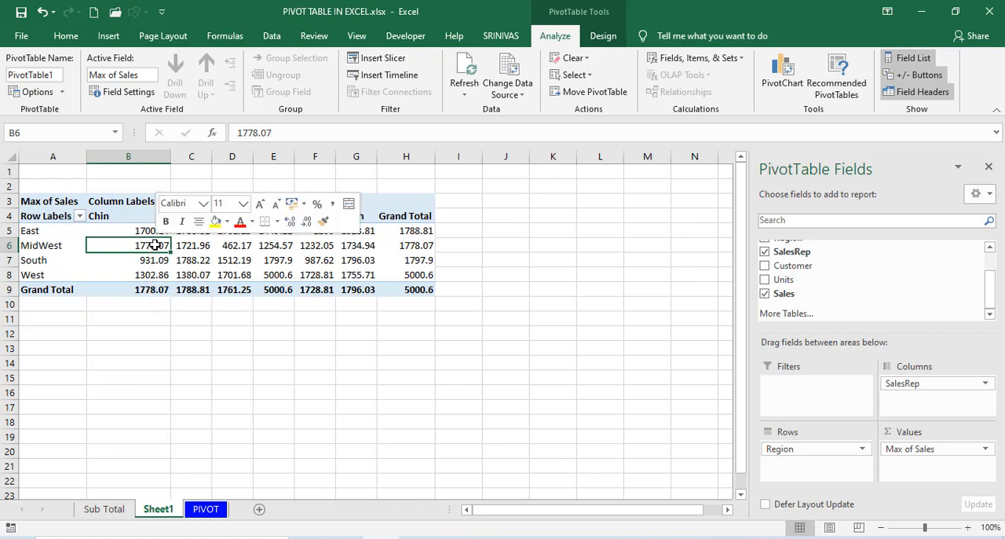
mouse_move(260, 373)
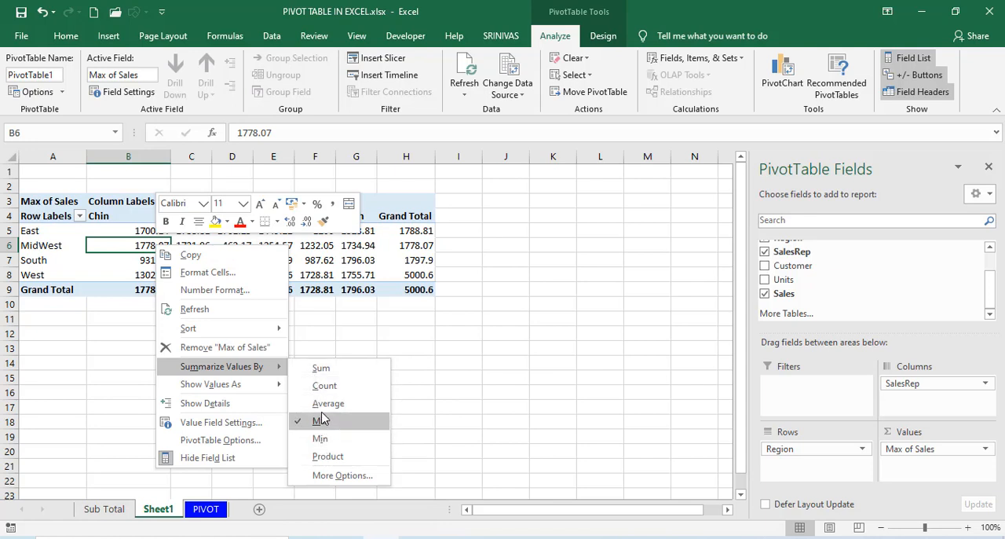
left_click(321, 372)
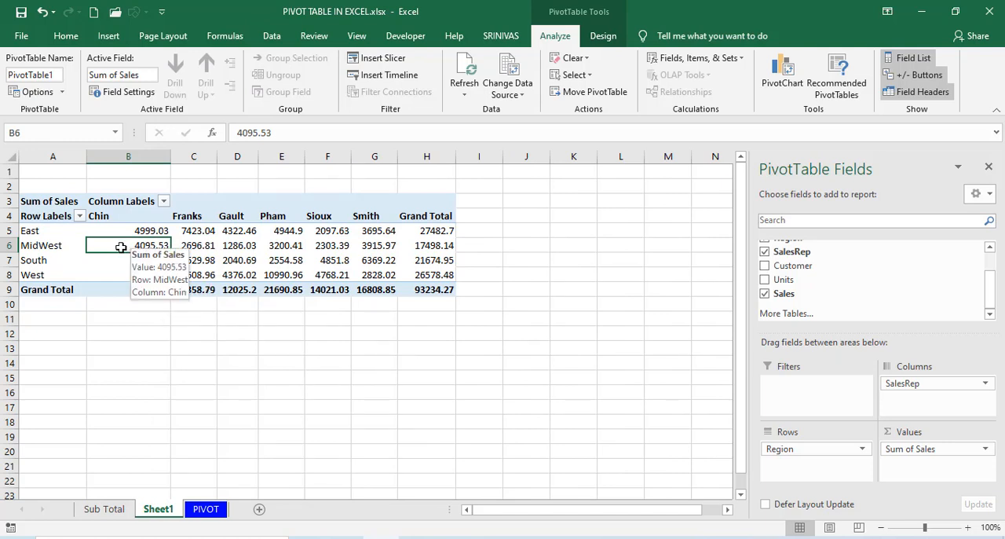
Examine the East record in row 93 of the PIVOT sheet and the matching region and sales representative total in the PivotTable.
left_click(190, 245)
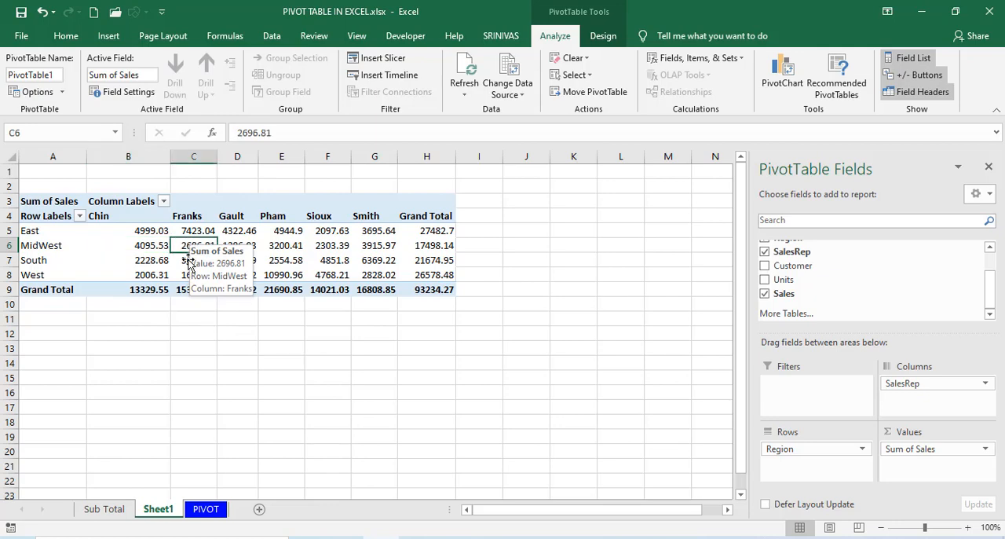
left_click(200, 509)
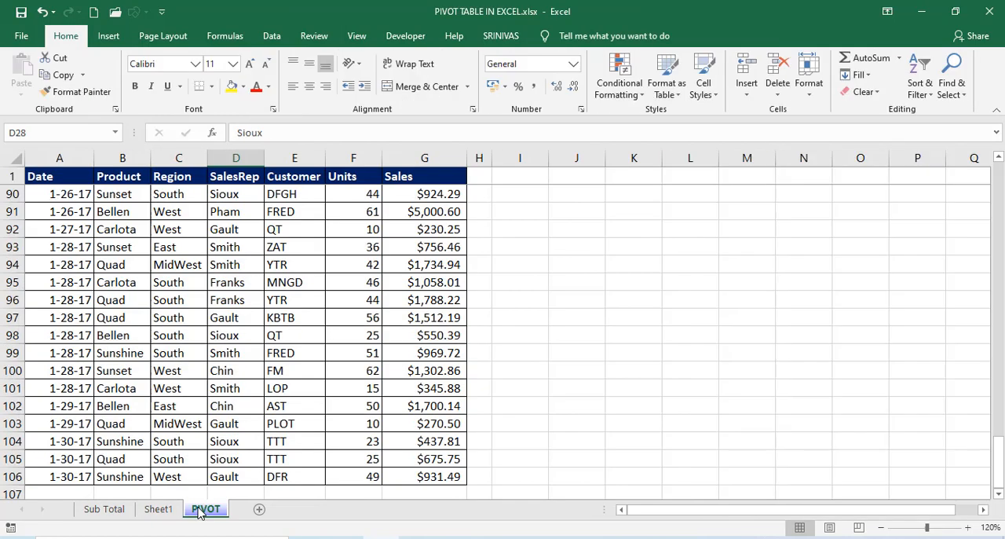
left_click(161, 510)
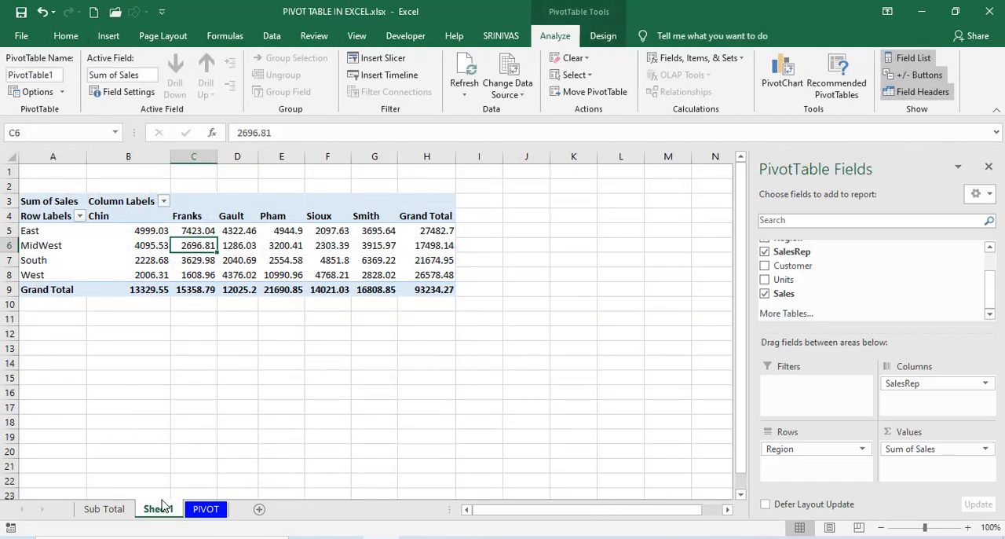
left_click(206, 510)
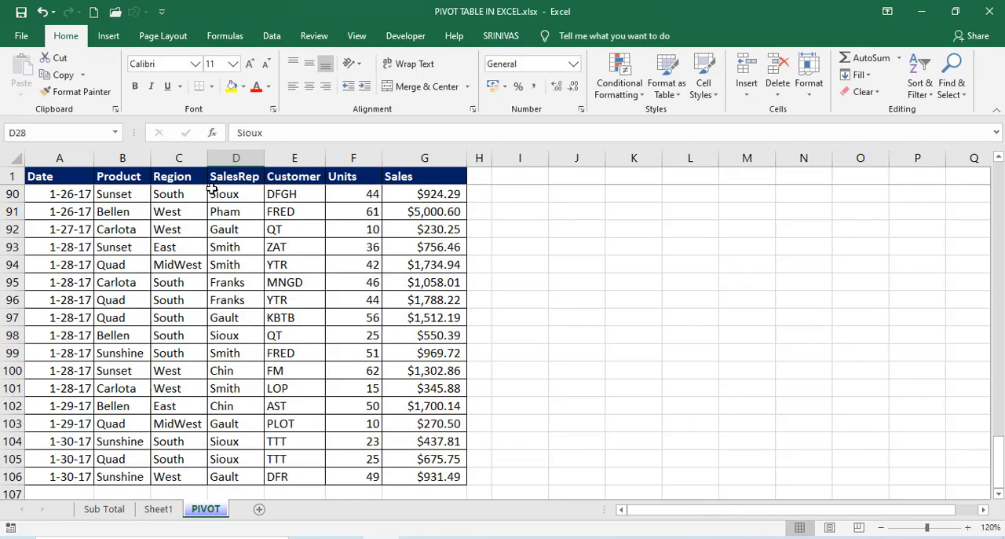
left_click(188, 265)
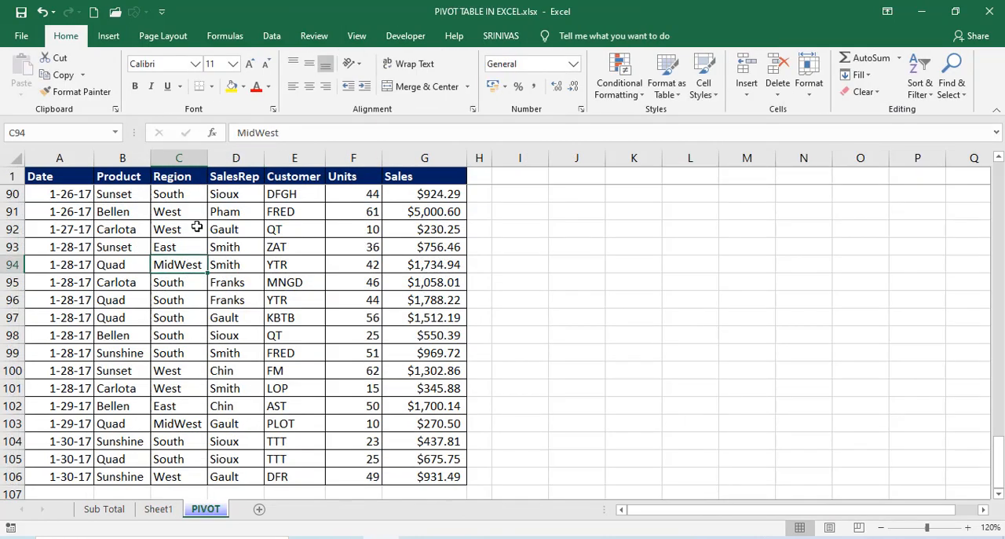
left_click(196, 227)
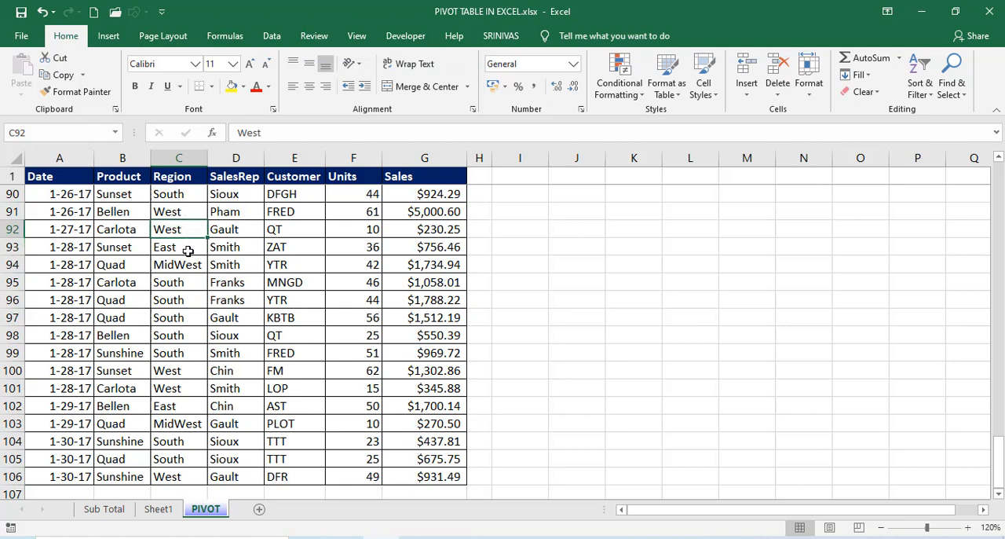
left_click(188, 251)
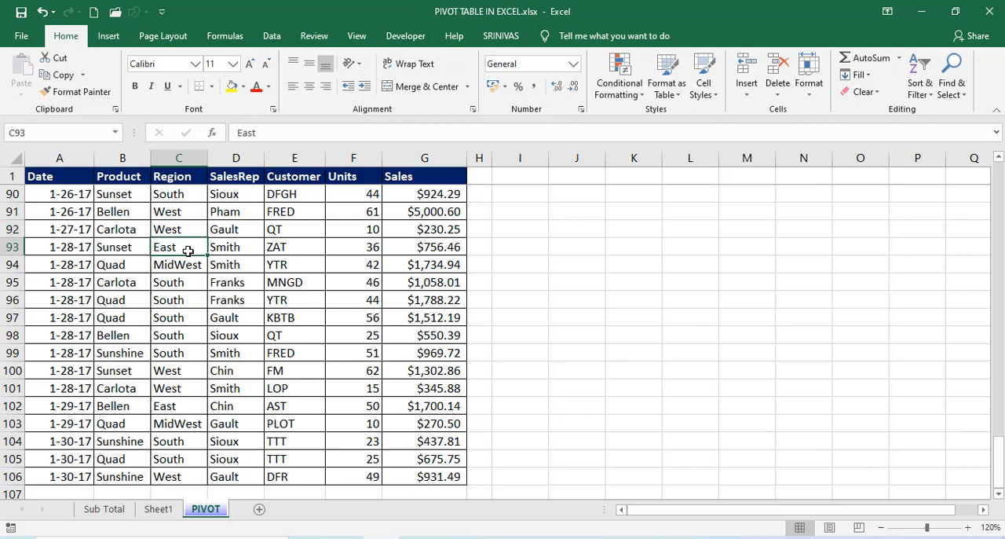
left_click(241, 247)
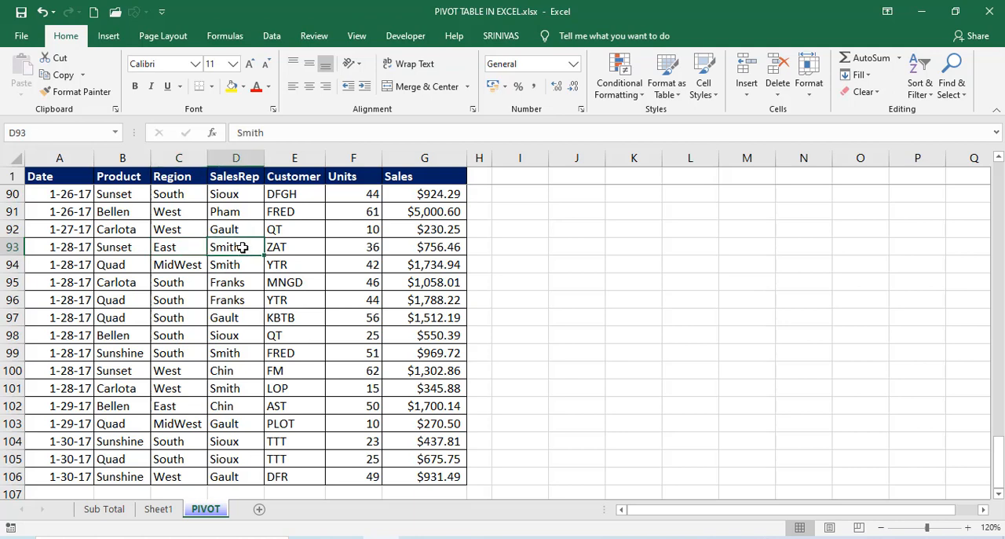
left_click(159, 509)
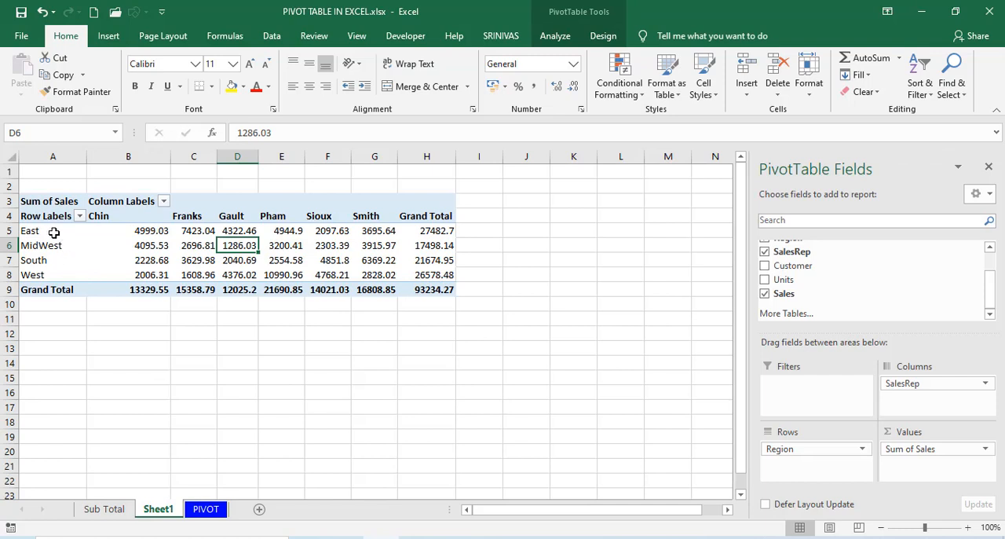
left_click(54, 231)
left_click(382, 231)
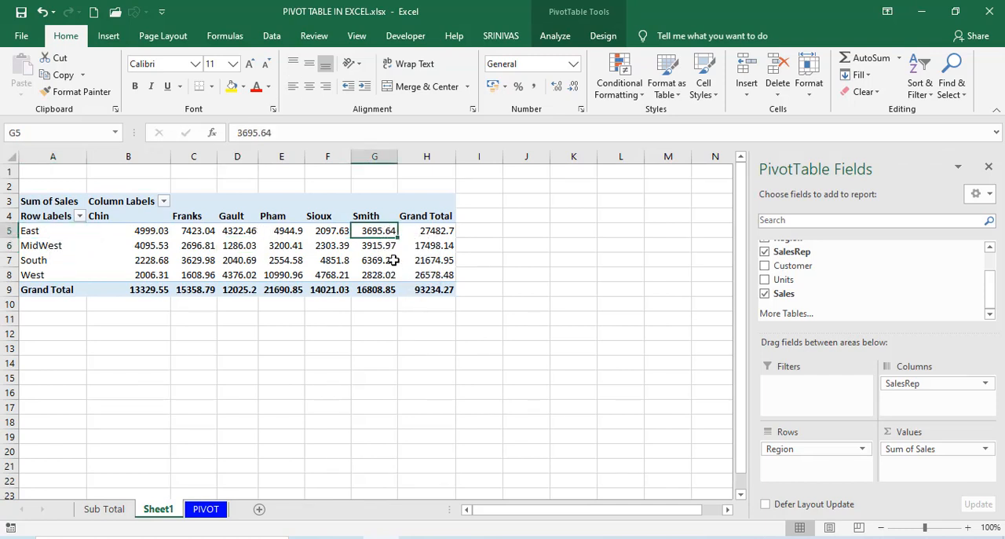
Set the Sales amount in cell G93 of the PIVOT source sheet to 950.
left_click(206, 508)
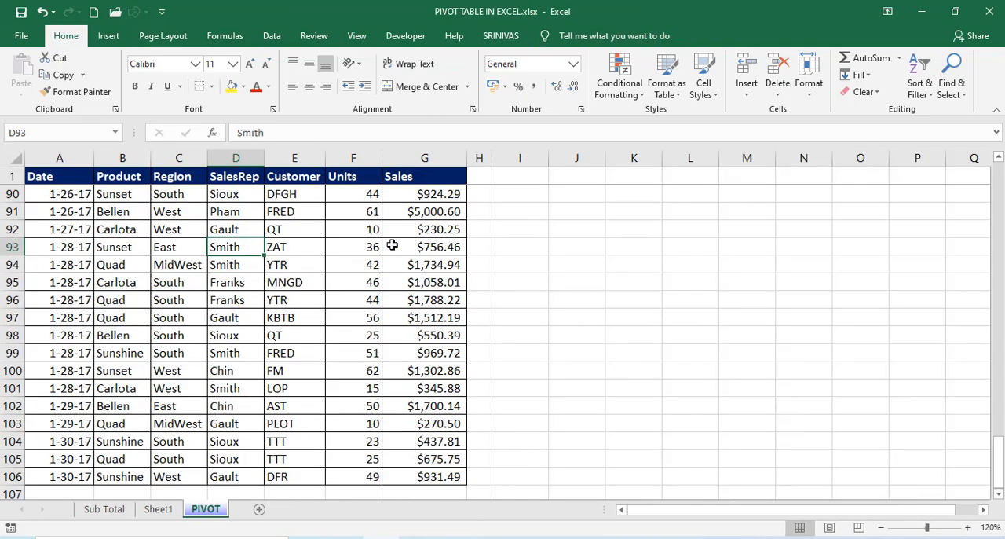
left_click(428, 246)
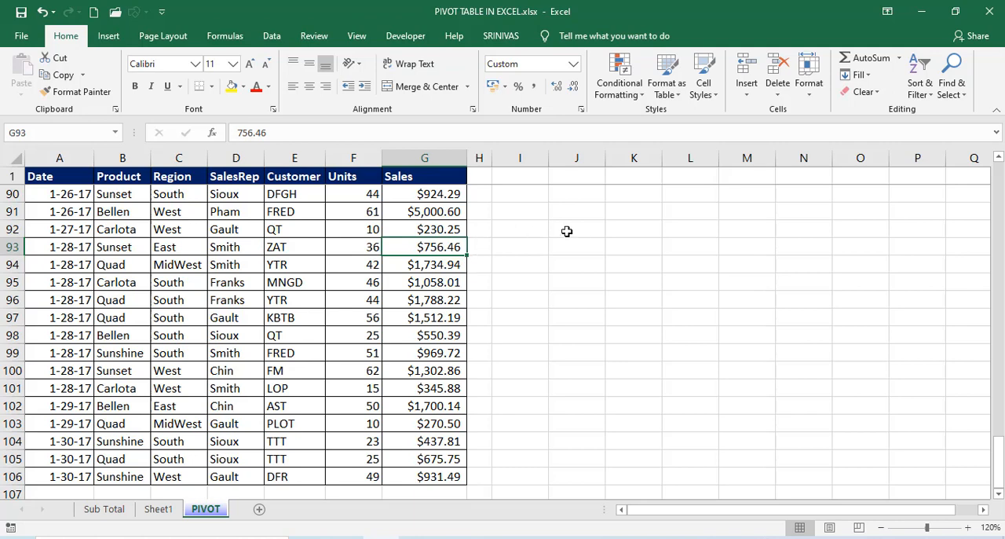
type("9")
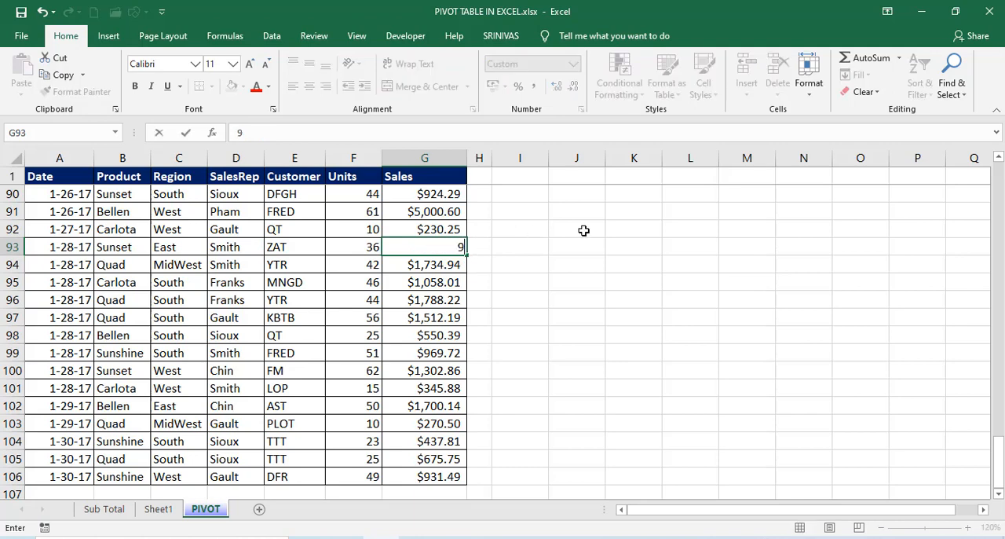
type("50")
key("Return")
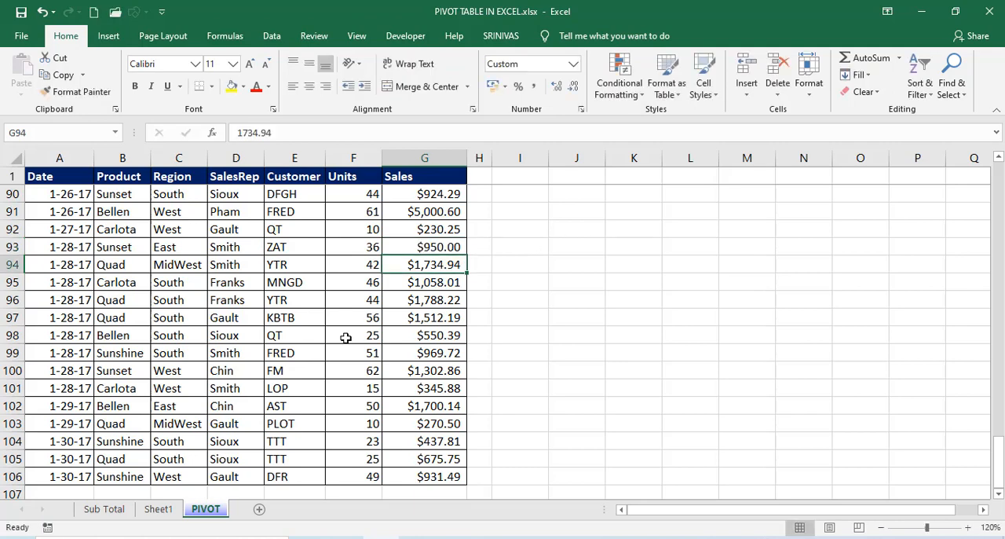
Refresh the PivotTable on Sheet1 from its edited source data and check the East region's total in cell G5.
left_click(104, 509)
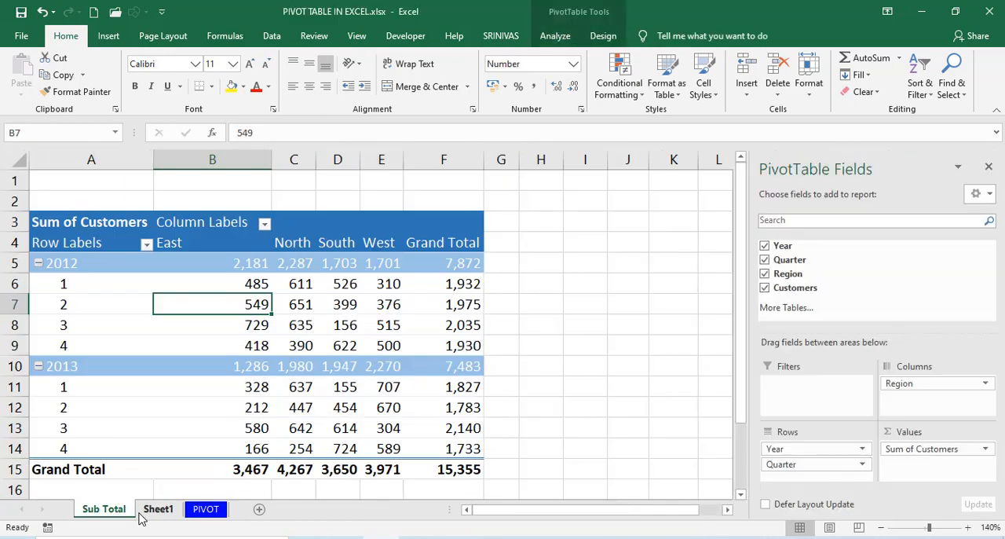
left_click(153, 510)
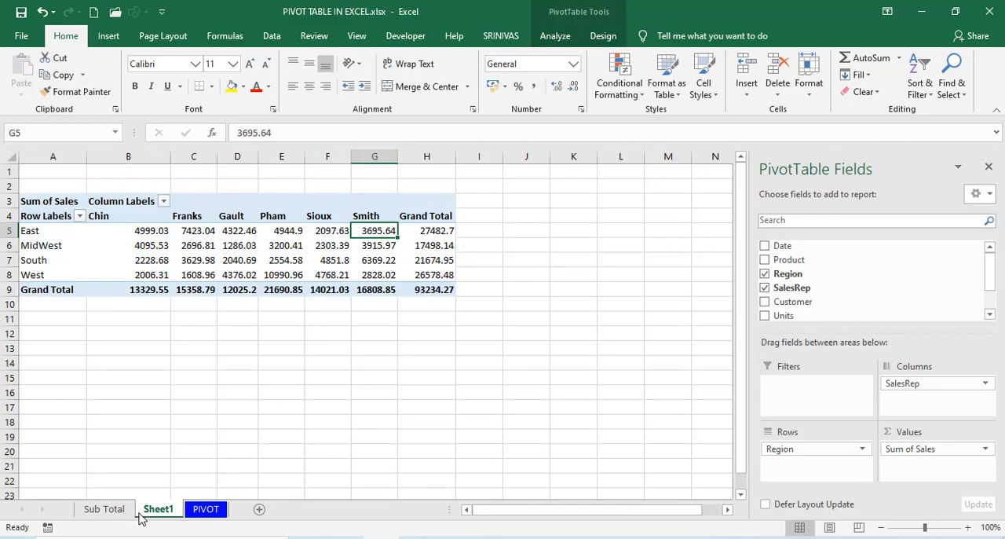
left_click(374, 246)
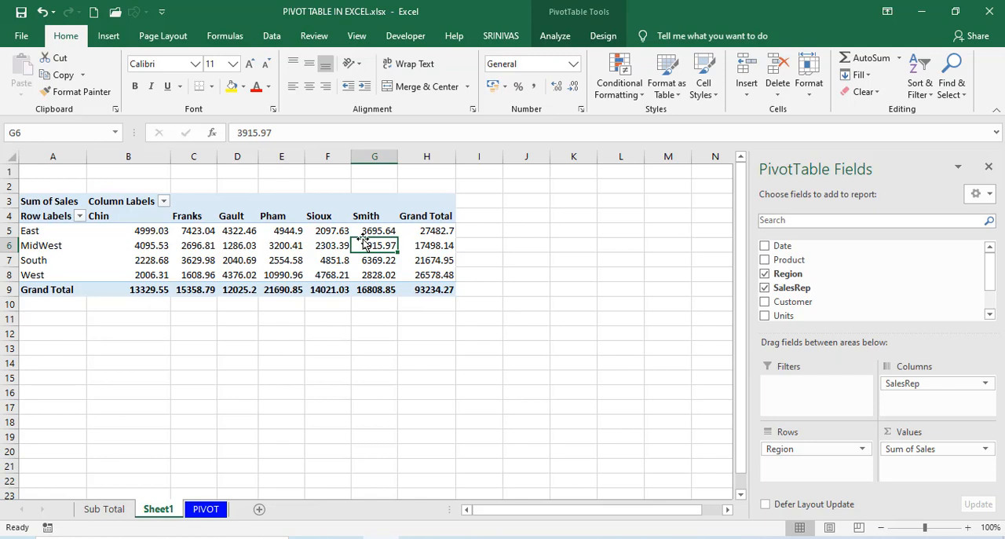
left_click(554, 35)
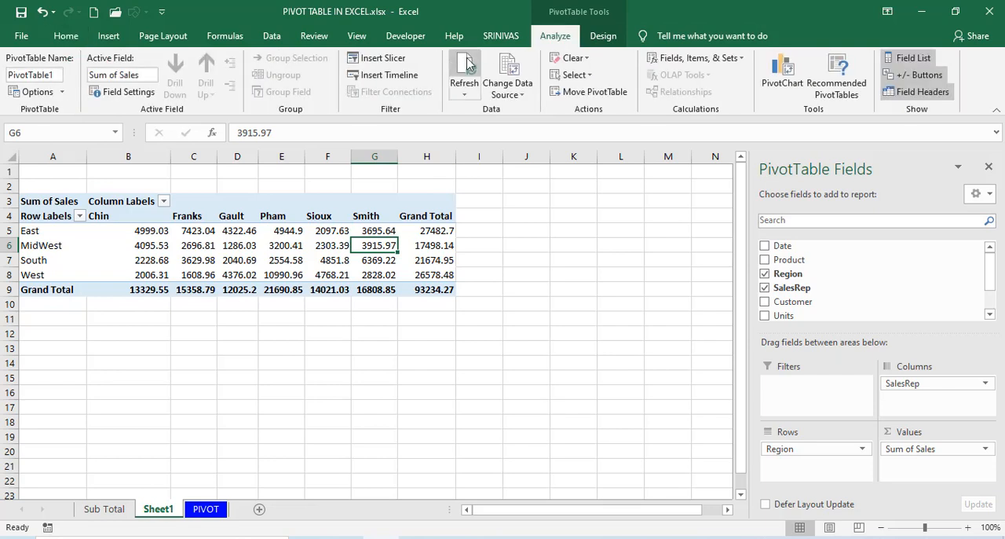
right_click(321, 243)
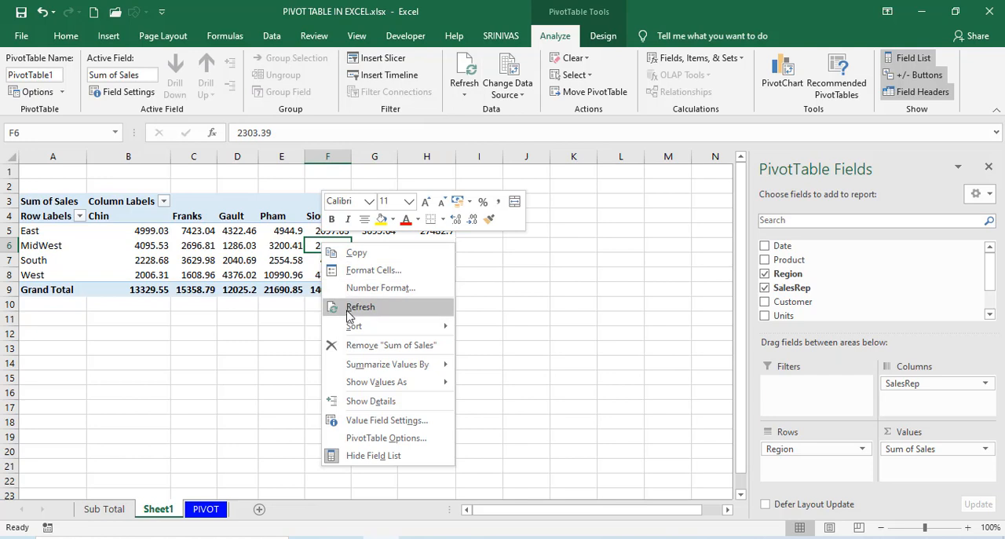
left_click(289, 248)
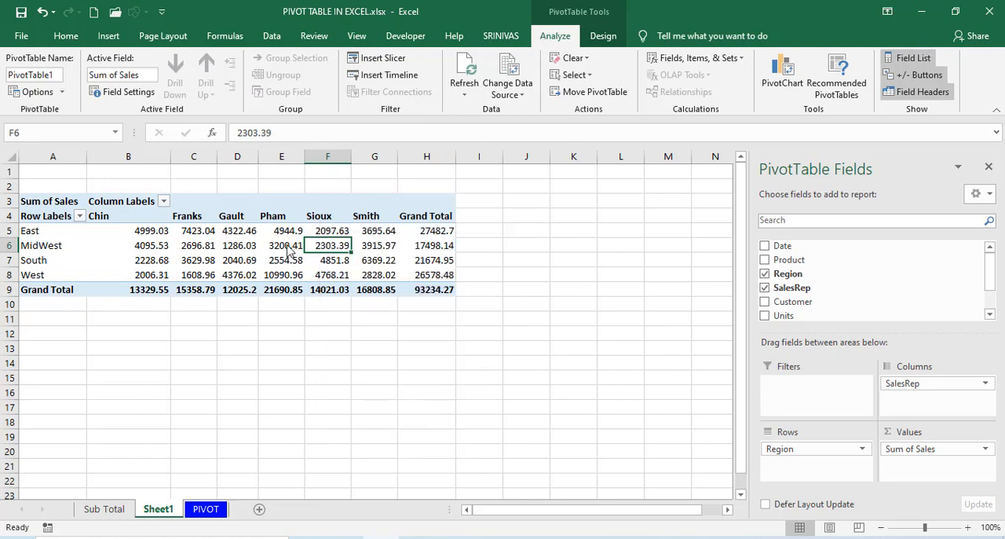
left_click(287, 246)
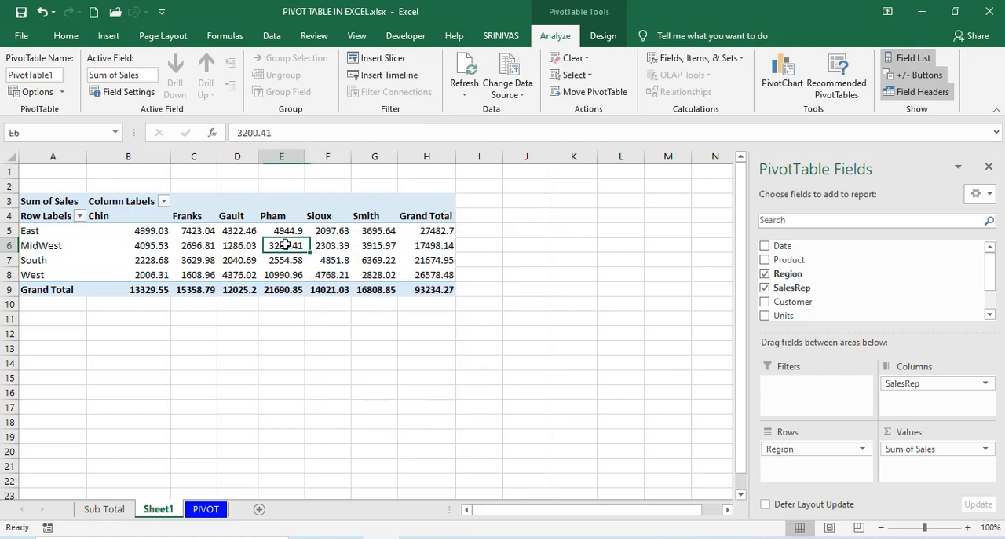
left_click(239, 247)
left_click(289, 246)
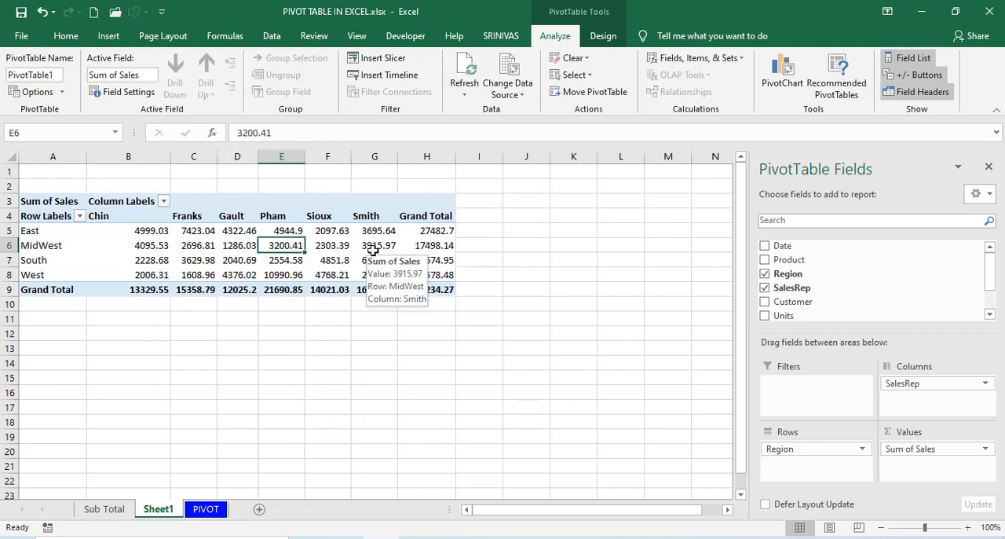
left_click(468, 65)
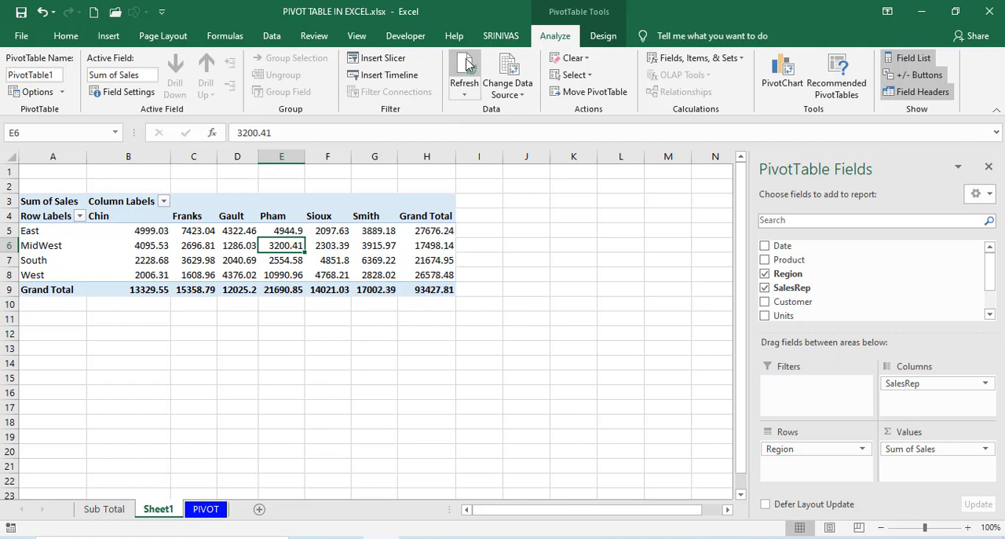
left_click(375, 230)
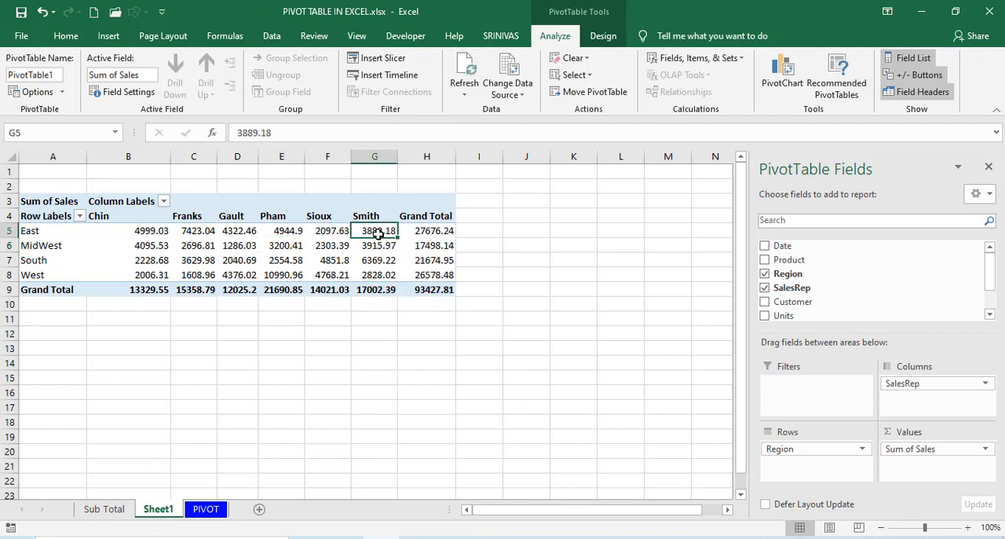
left_click(312, 262)
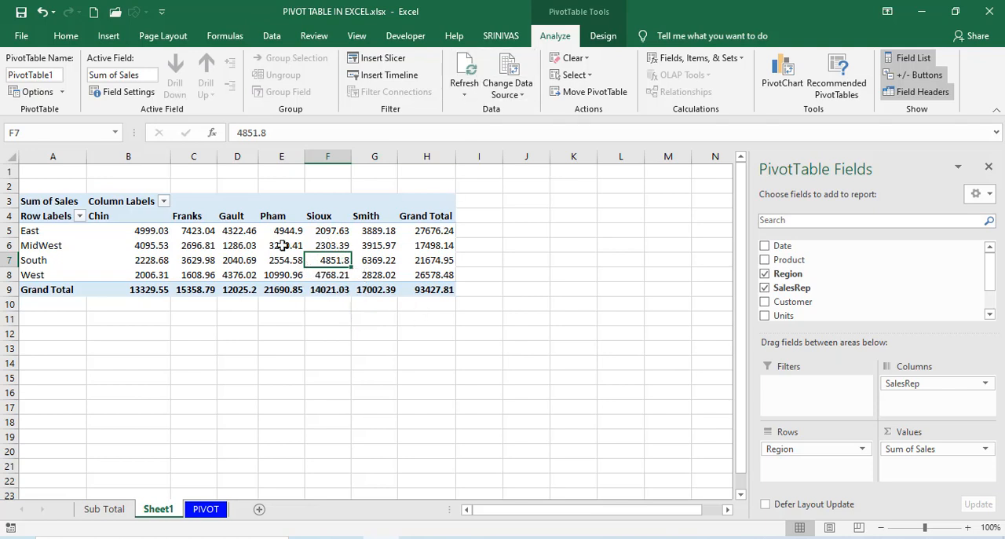
mouse_move(283, 246)
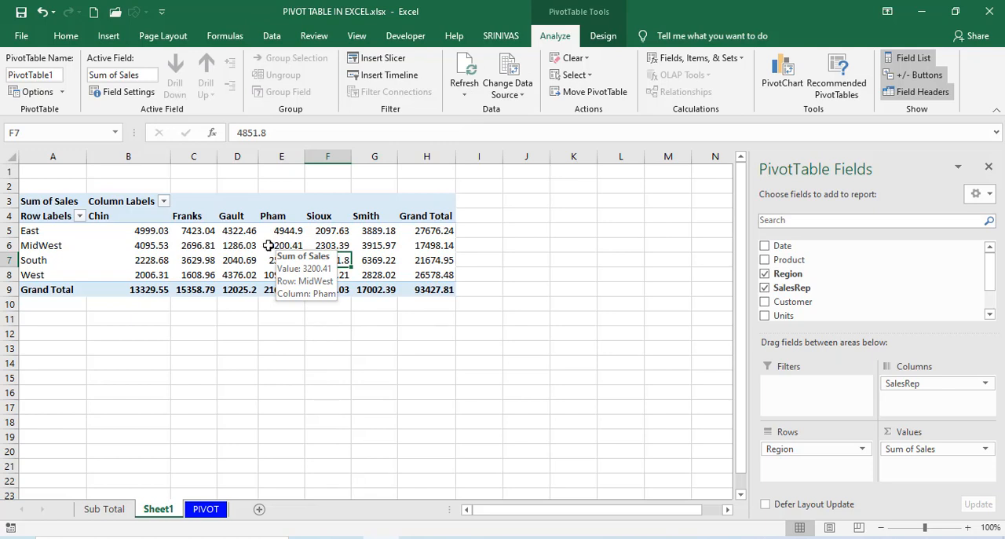
Add the Product field to the PivotTable as a report filter.
left_click(209, 245)
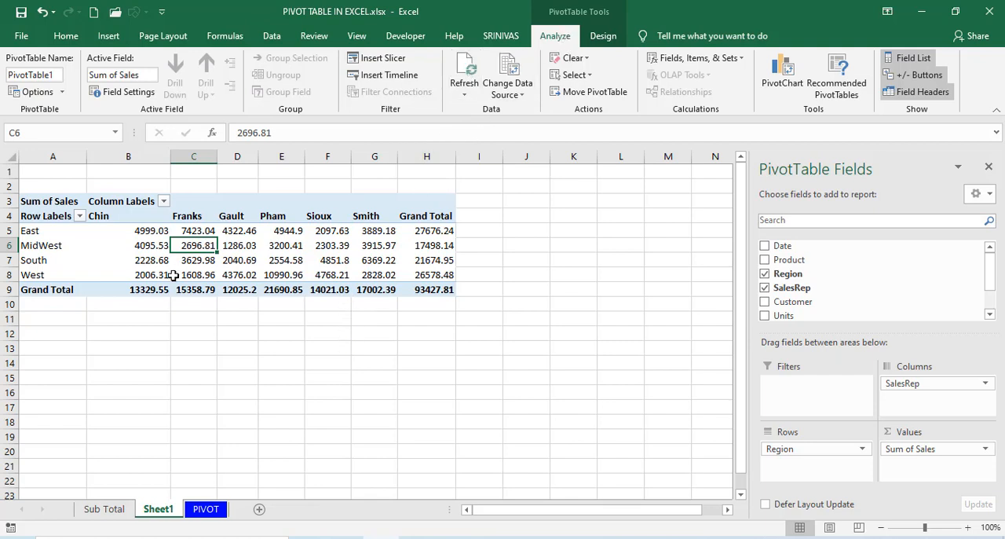
left_click(240, 245)
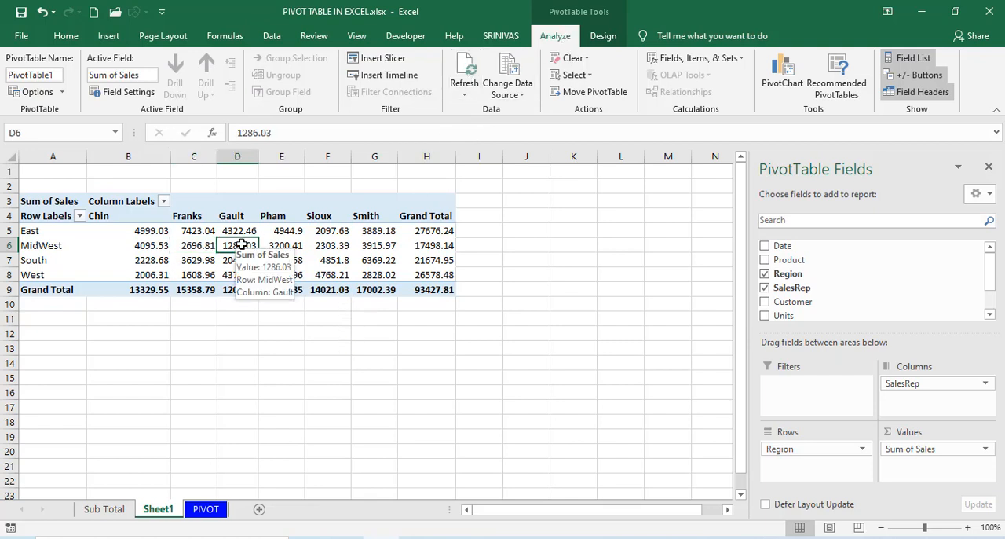
left_click_drag(789, 259, 800, 400)
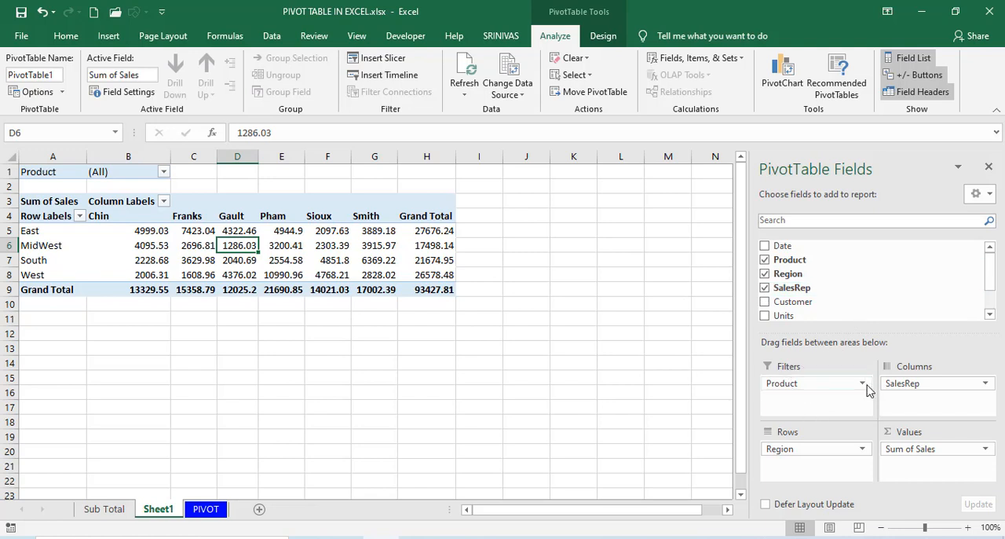
Allow multiple selections in the Product report filter and limit it to Bellen and Carlota.
left_click(163, 171)
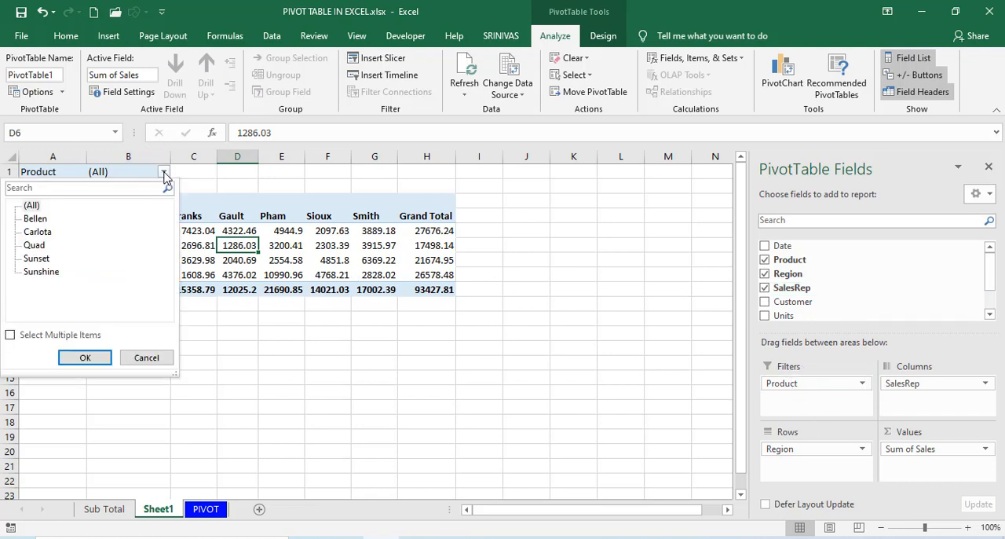
left_click(10, 334)
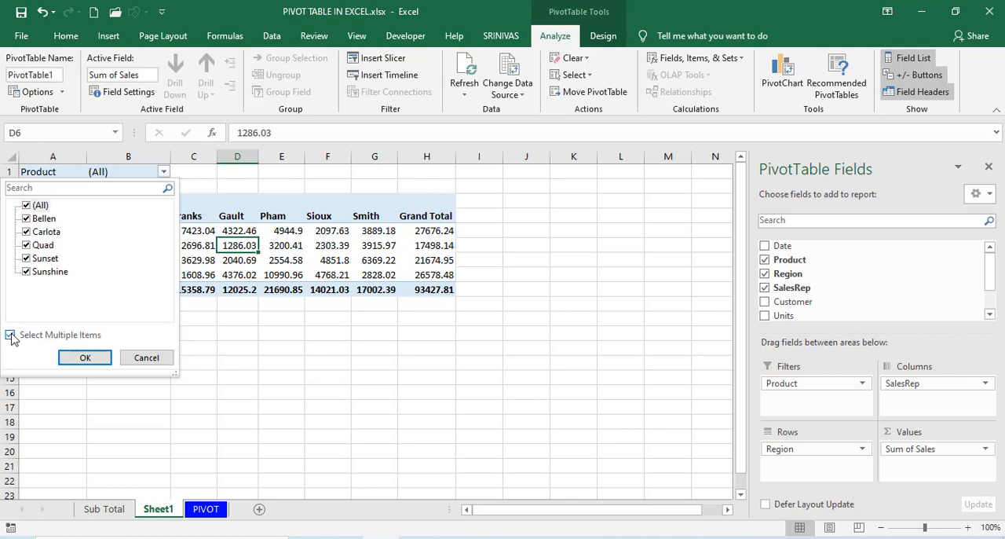
left_click(28, 205)
left_click(29, 218)
left_click(30, 231)
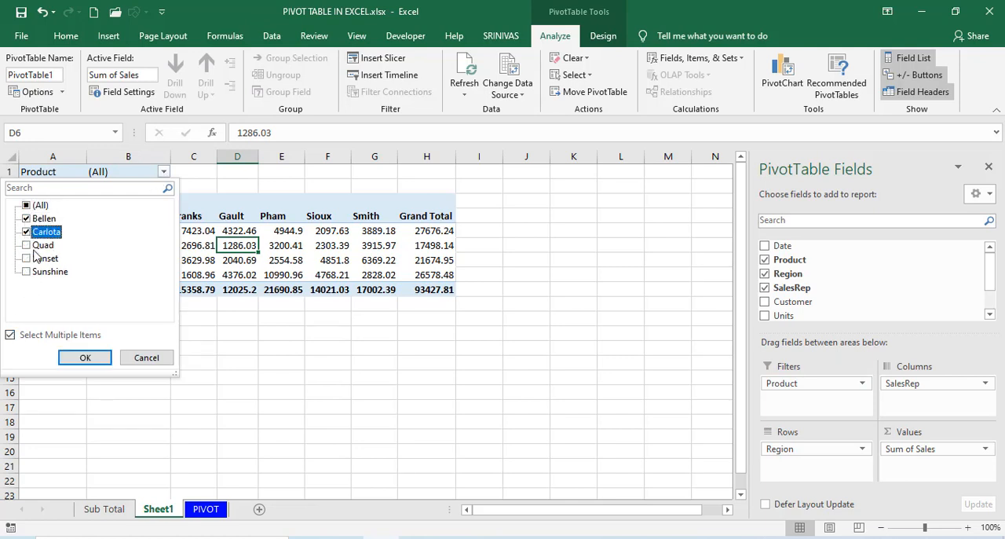
left_click(80, 357)
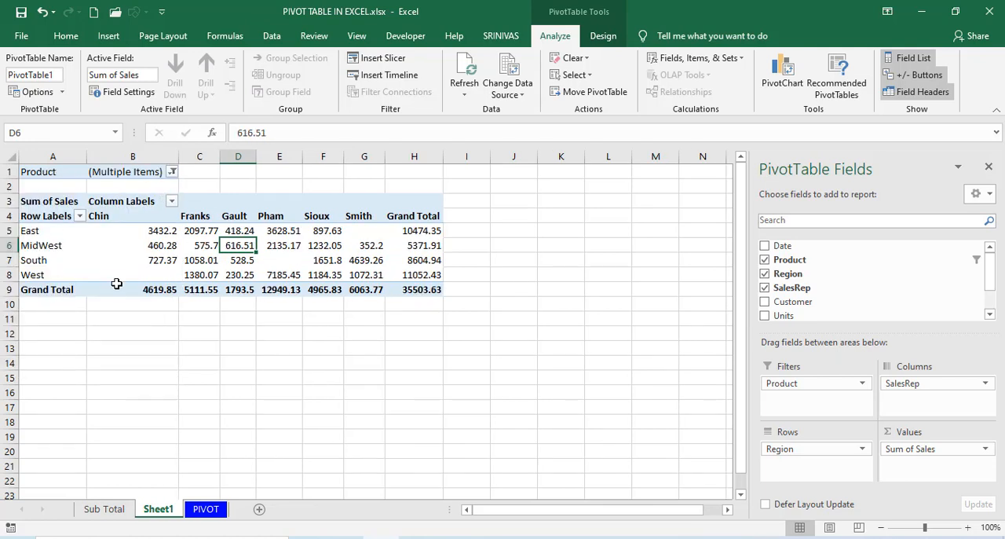
Reset the Product report filter to include all products.
left_click(173, 172)
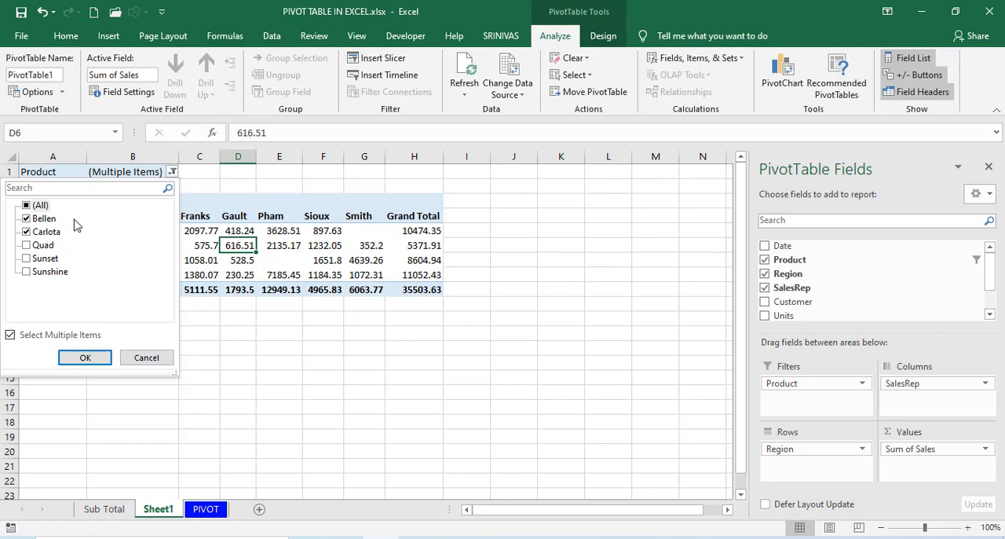
left_click(29, 206)
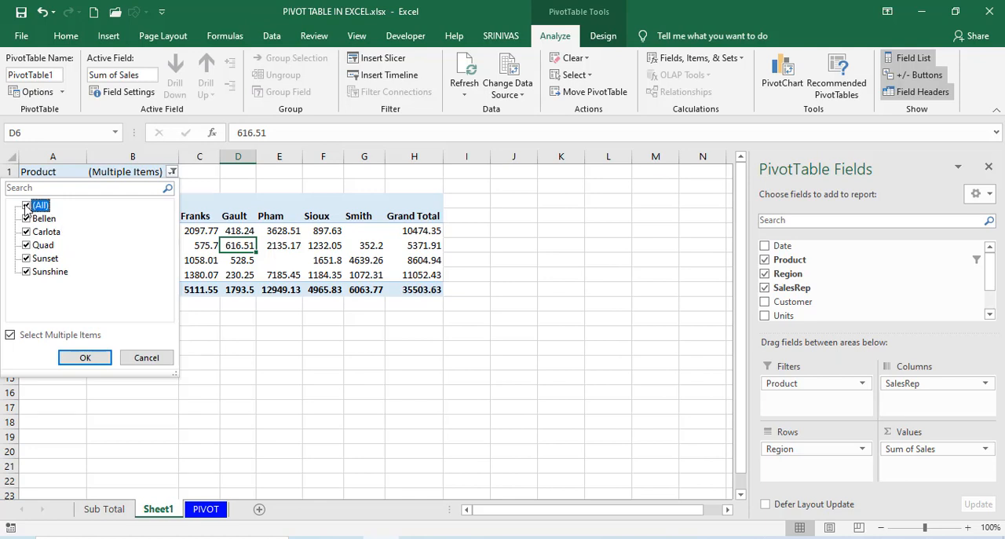
left_click(83, 358)
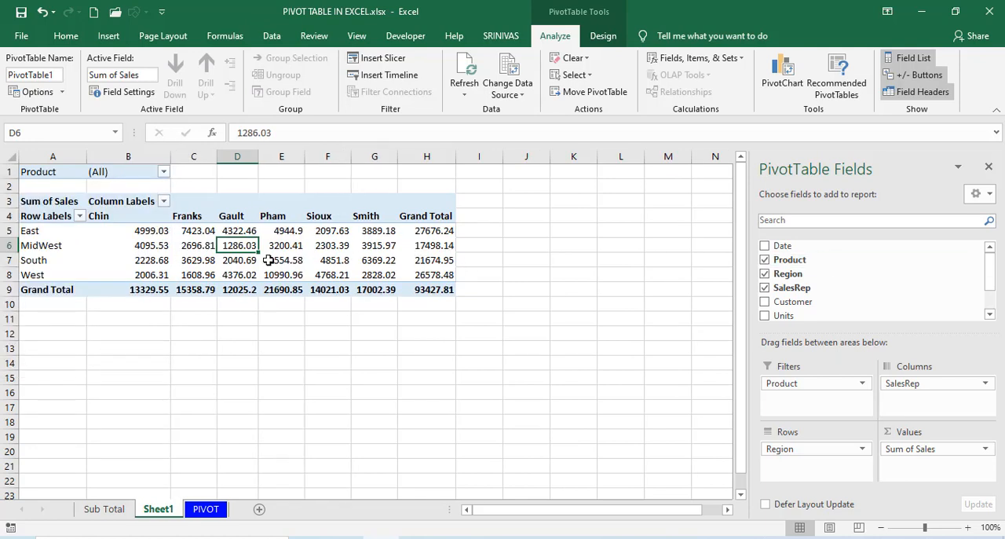
mouse_move(267, 259)
left_click(164, 172)
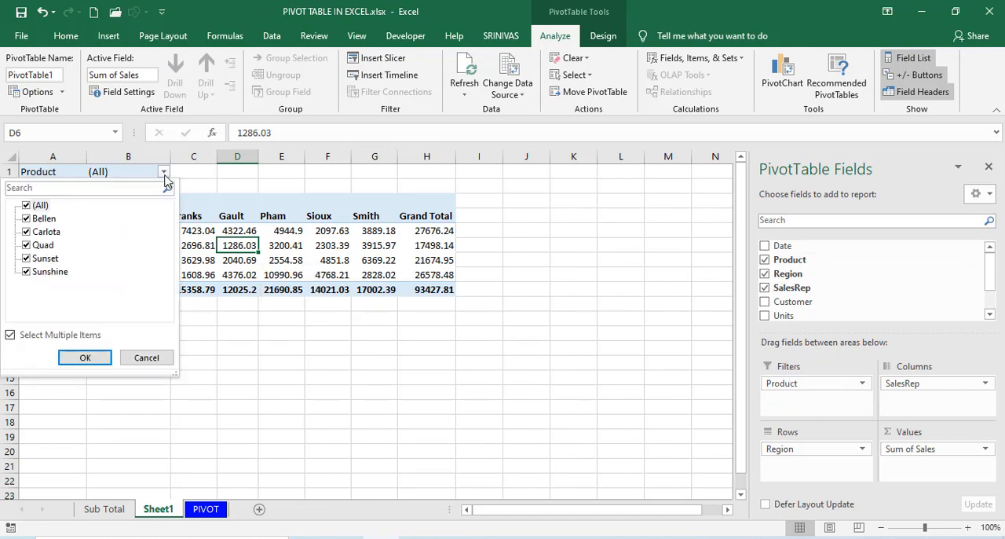
left_click(165, 175)
left_click(164, 173)
left_click(157, 358)
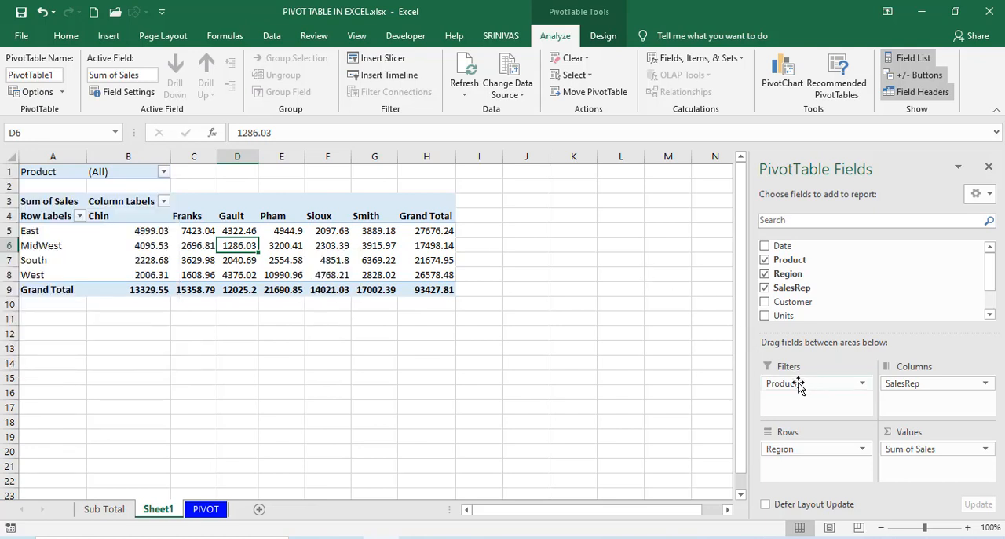
Move the Product field from the report filter to the rows beneath Region and examine the nested product labels.
left_click_drag(798, 384, 813, 470)
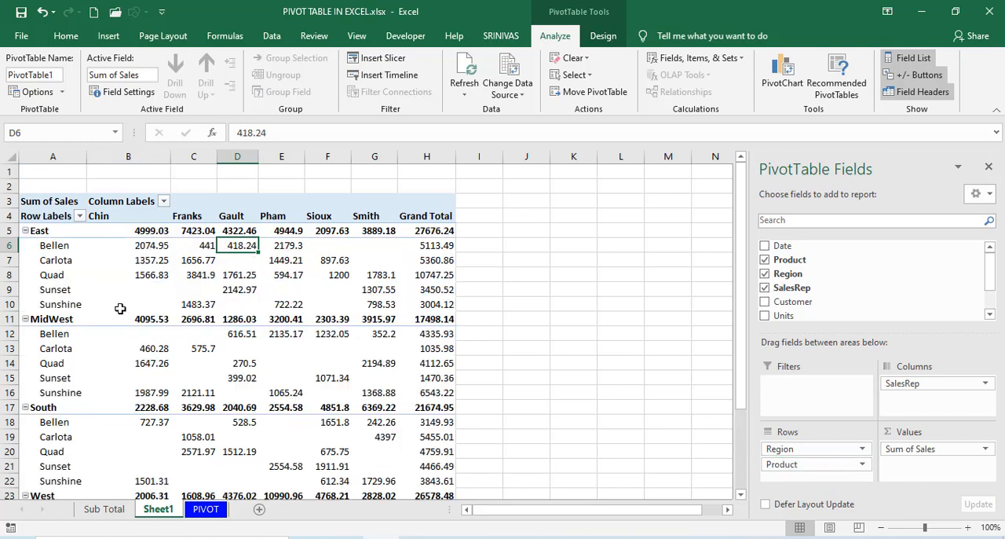
left_click(76, 254)
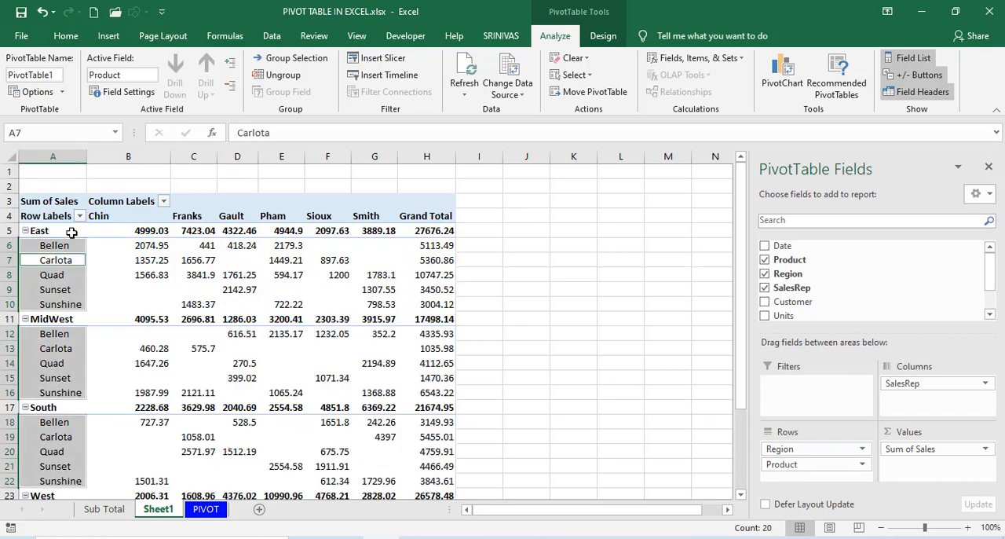
left_click(148, 275)
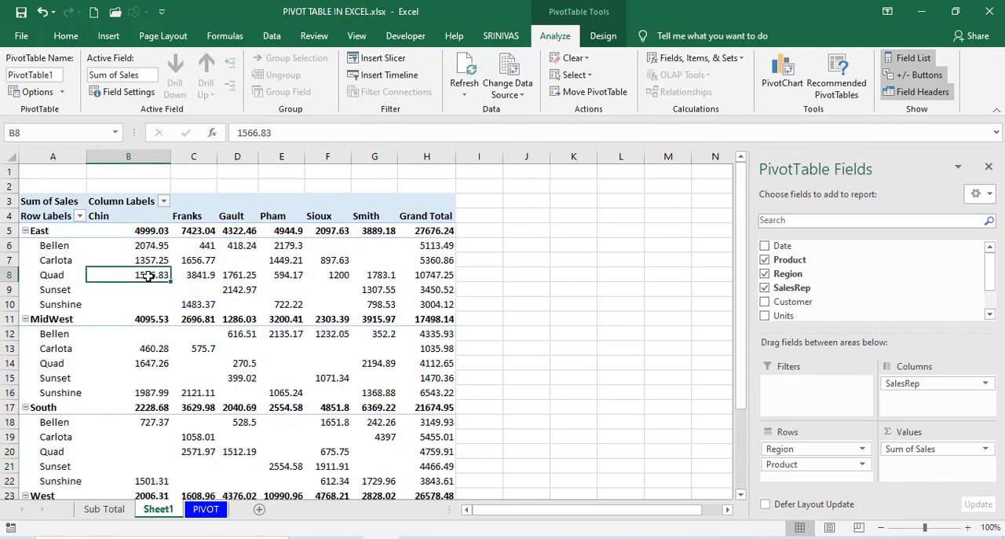
left_click(50, 233)
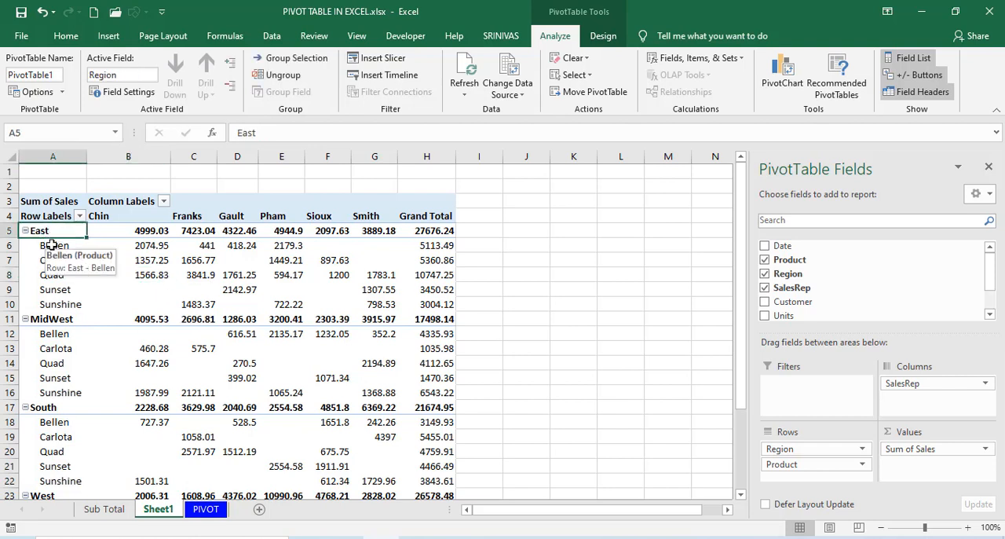
left_click_drag(51, 244, 47, 344)
left_click(48, 342)
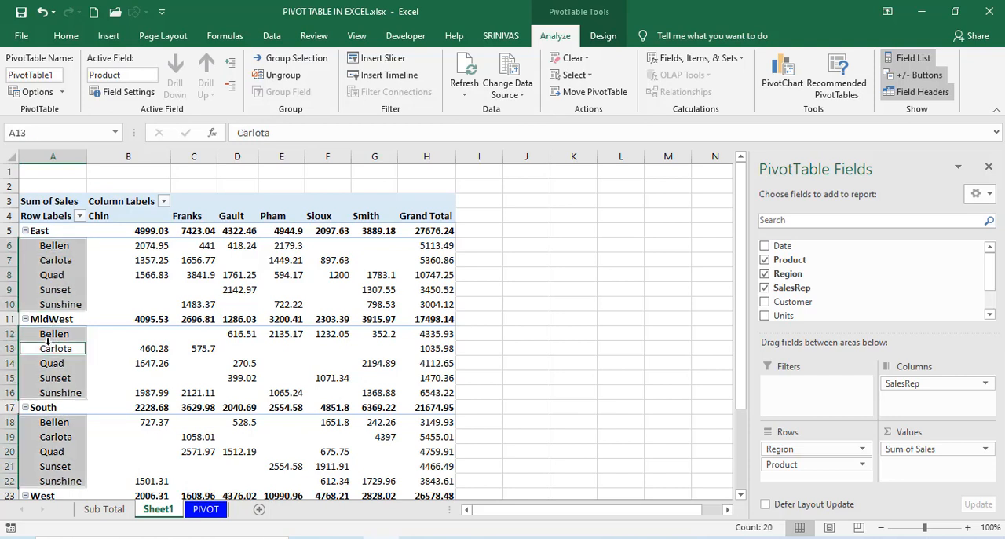
left_click(96, 279)
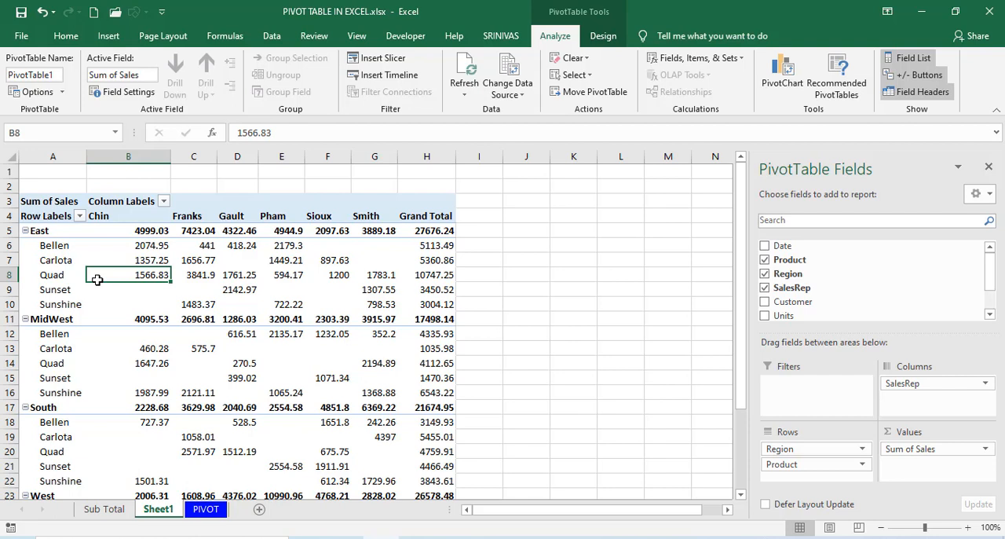
Set the PivotTable's report layout to Tabular Form.
left_click(598, 37)
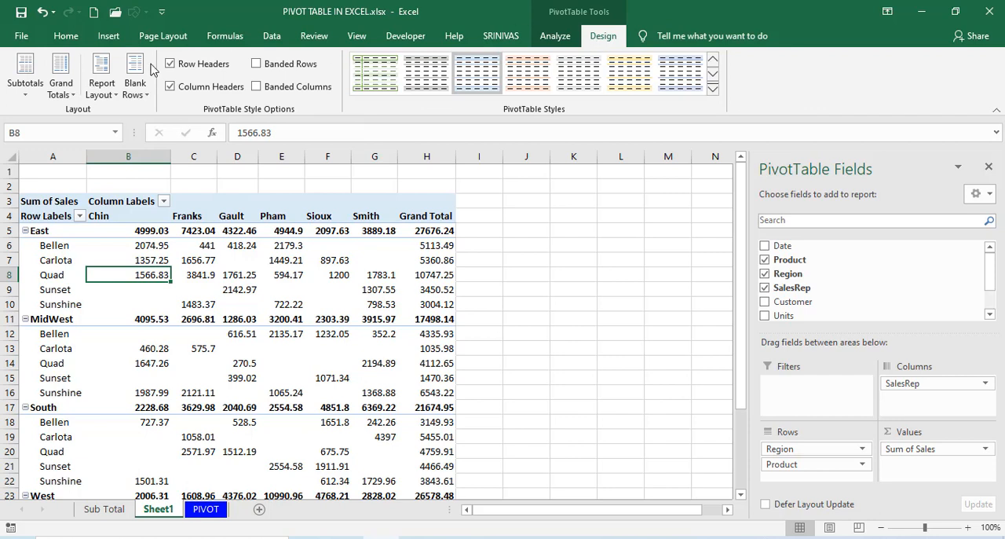
left_click(108, 88)
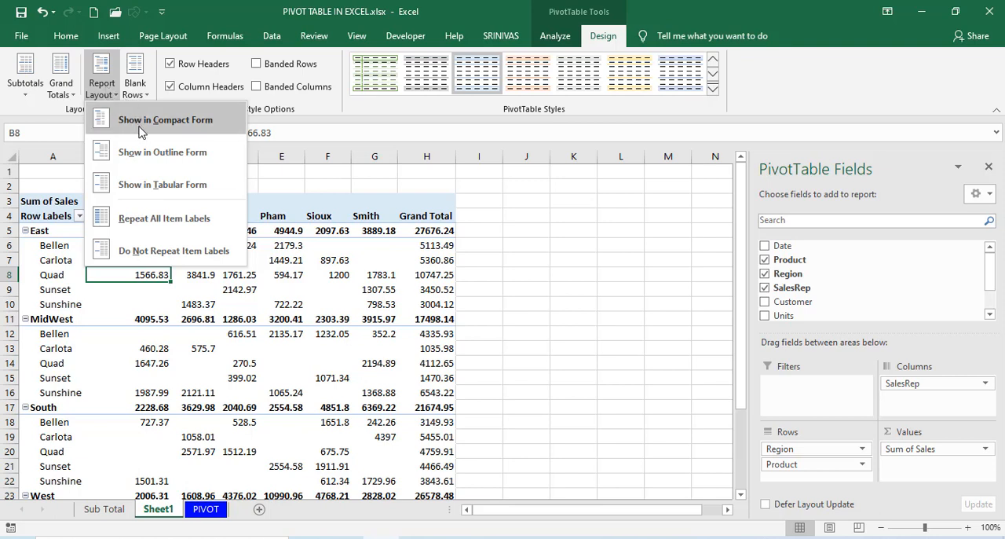
left_click(154, 195)
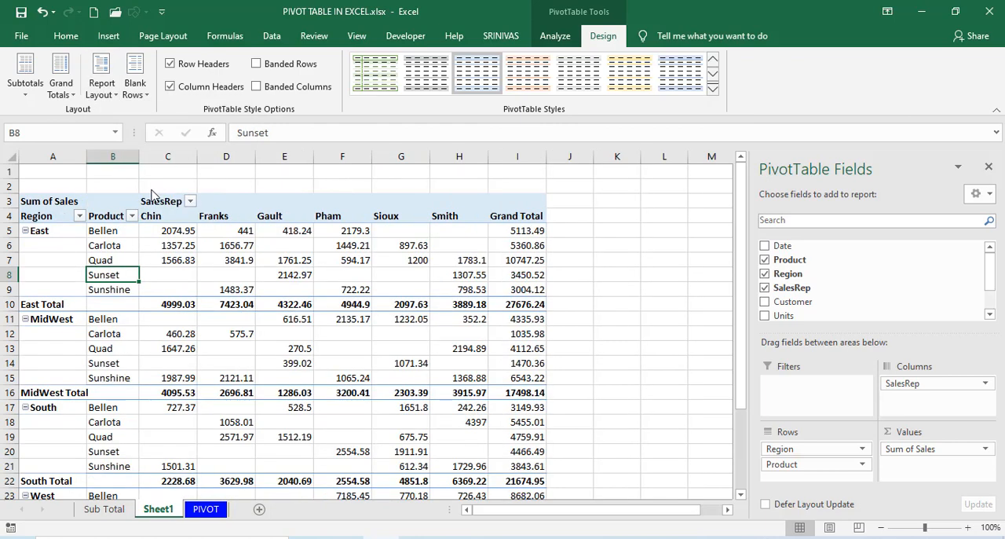
left_click(119, 246)
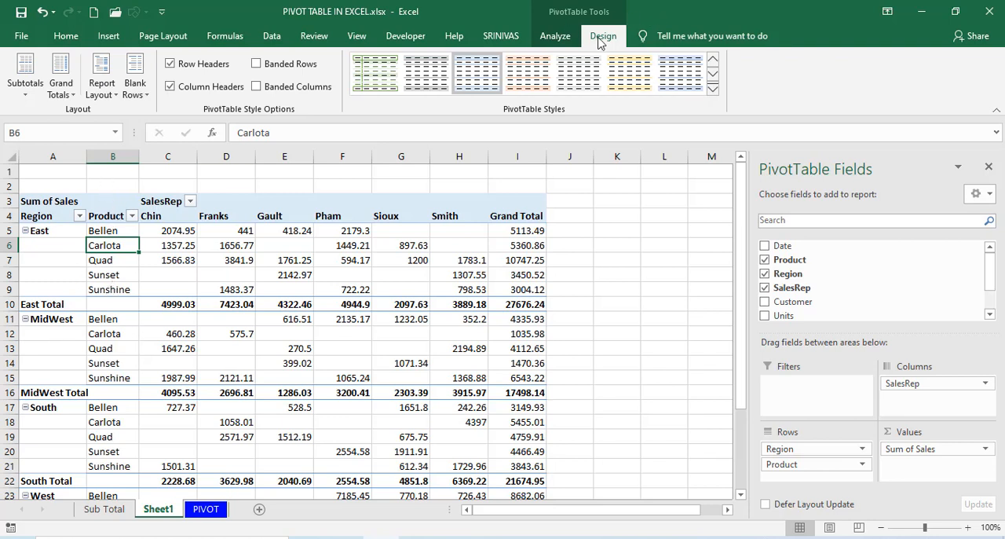
left_click(101, 85)
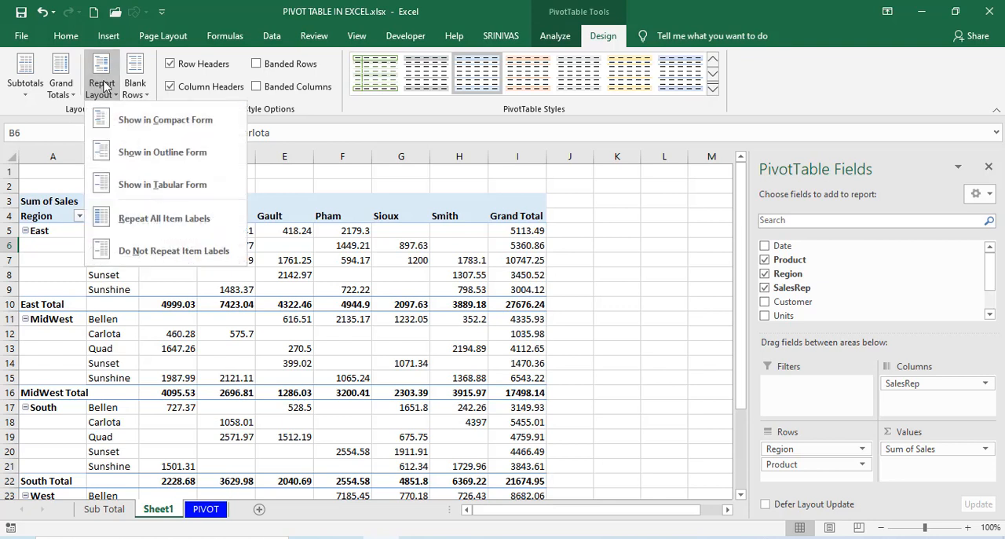
left_click(138, 191)
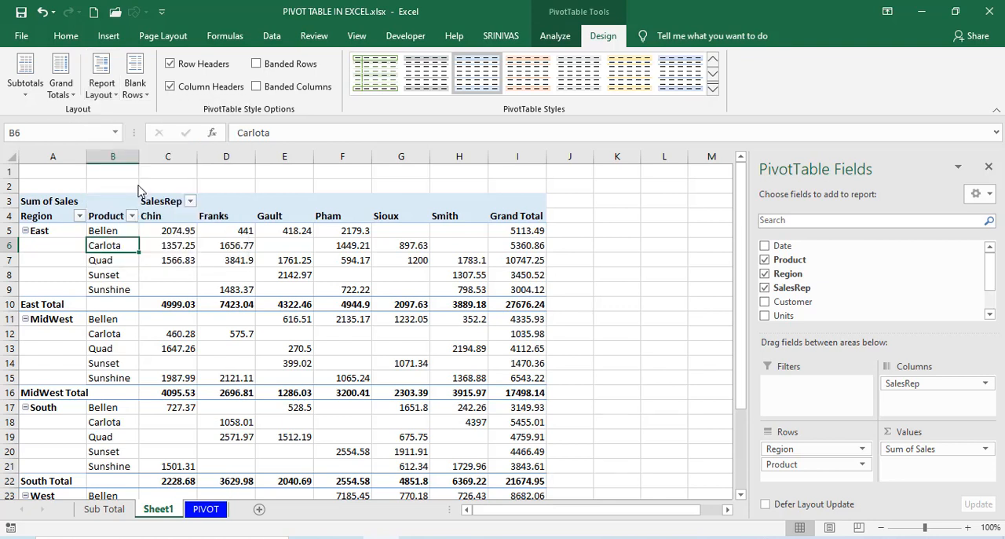
Switch the report layout to Compact Form and back to Tabular Form to compare how Region and Product are arranged.
left_click(106, 99)
left_click(127, 120)
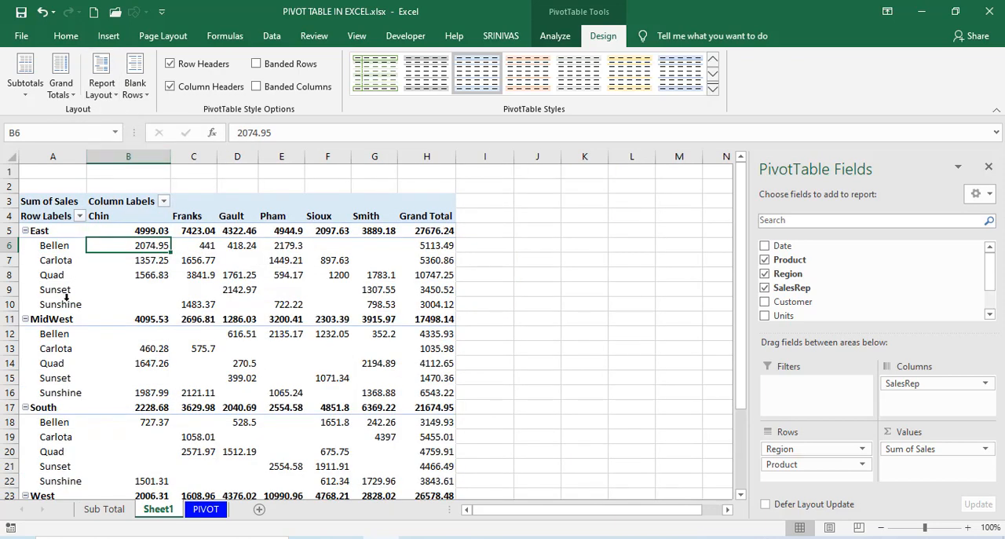
left_click(104, 93)
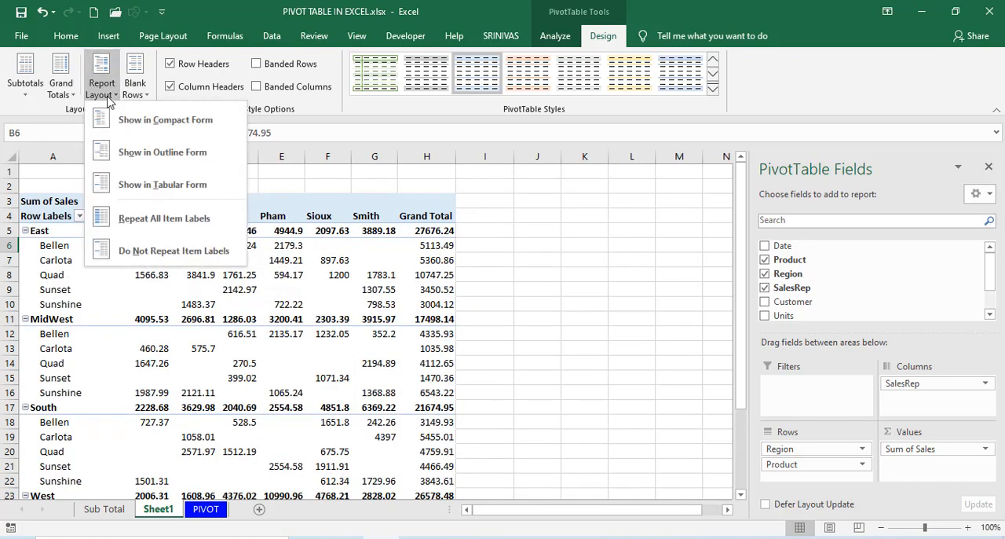
left_click(165, 188)
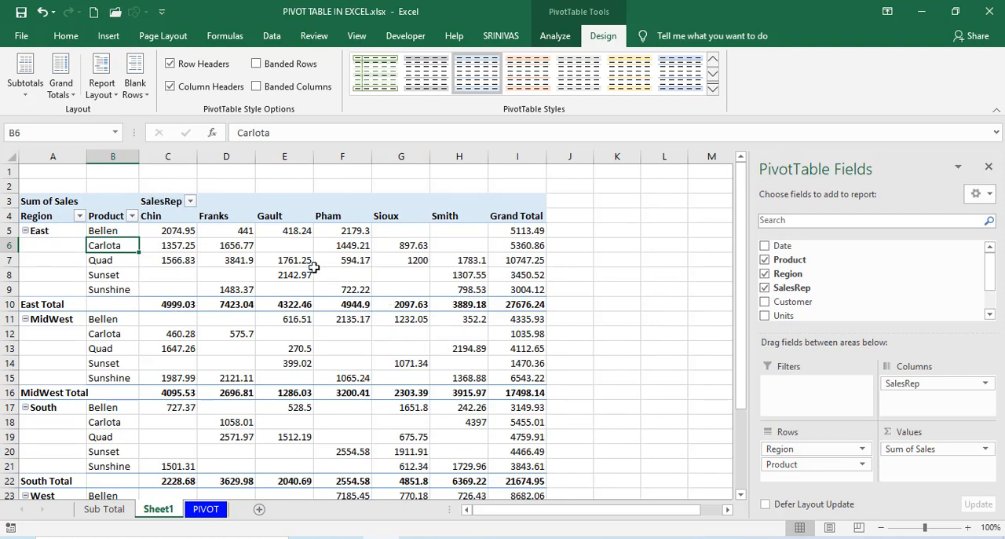
left_click(234, 248)
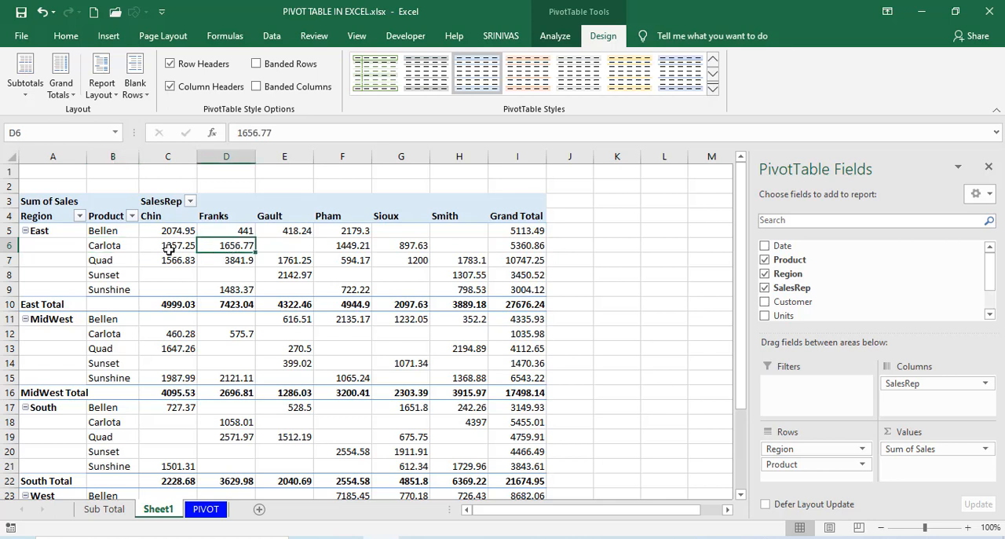
left_click(106, 248)
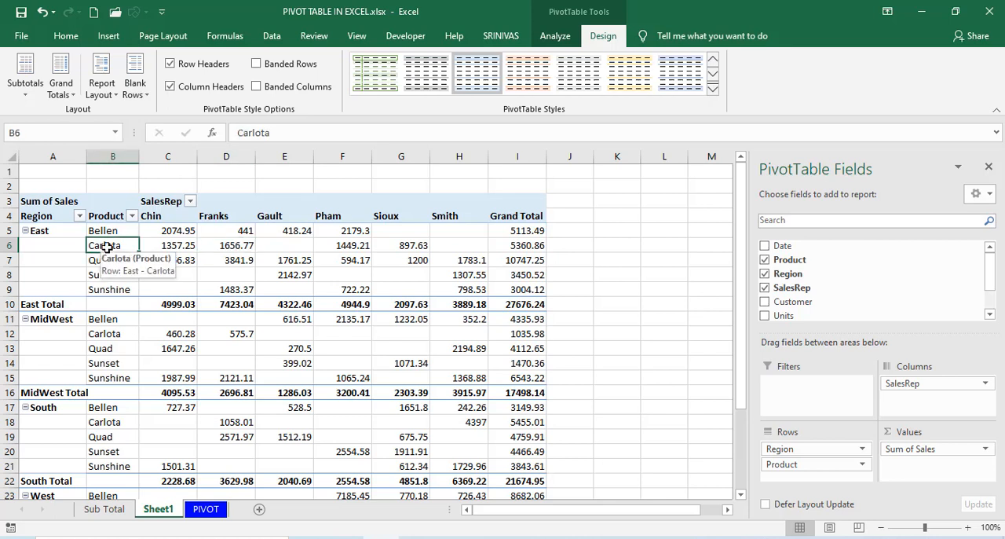
left_click(149, 245)
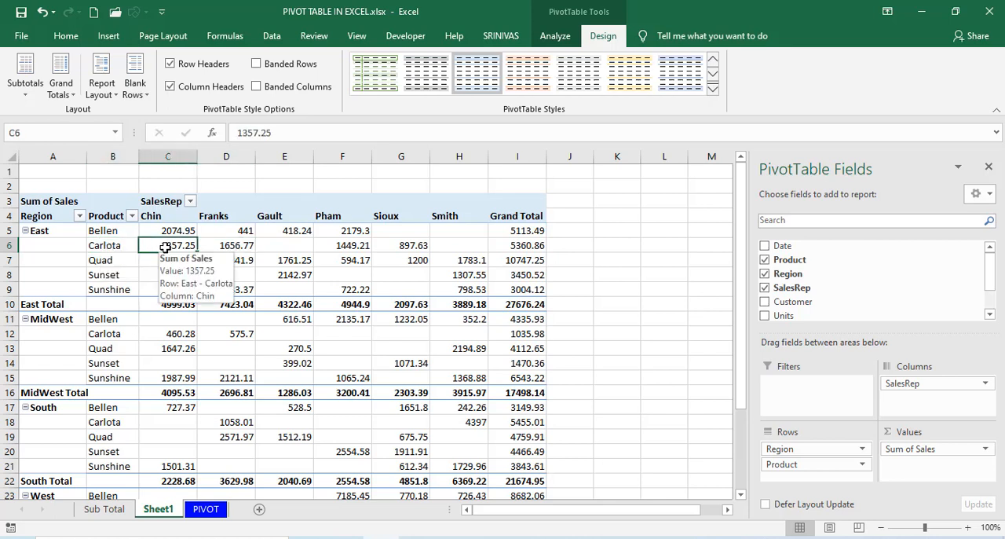
Remove the Product field from the PivotTable's rows and open the PIVOT source data sheet.
left_click(780, 467)
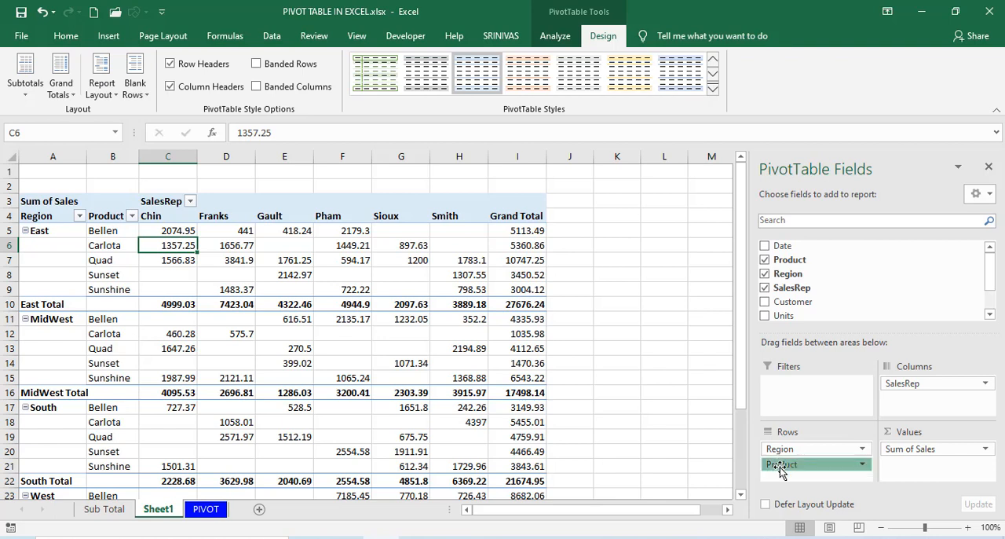
left_click_drag(780, 469, 788, 267)
left_click(186, 260)
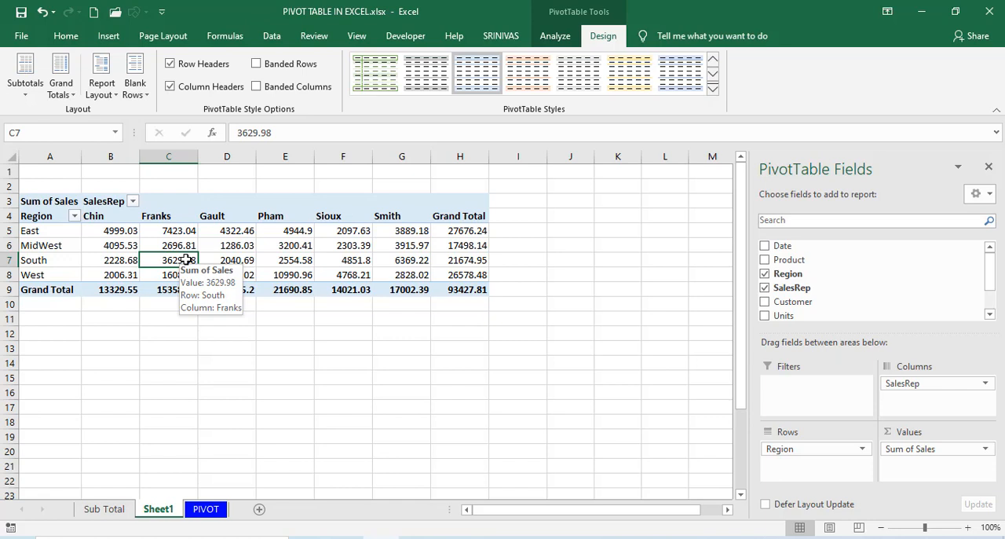
left_click(224, 246)
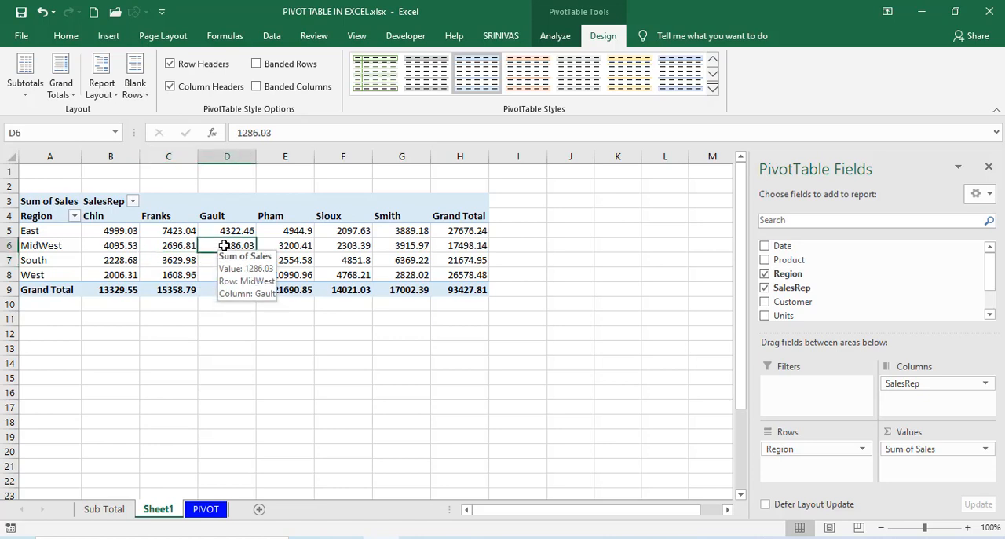
left_click(204, 509)
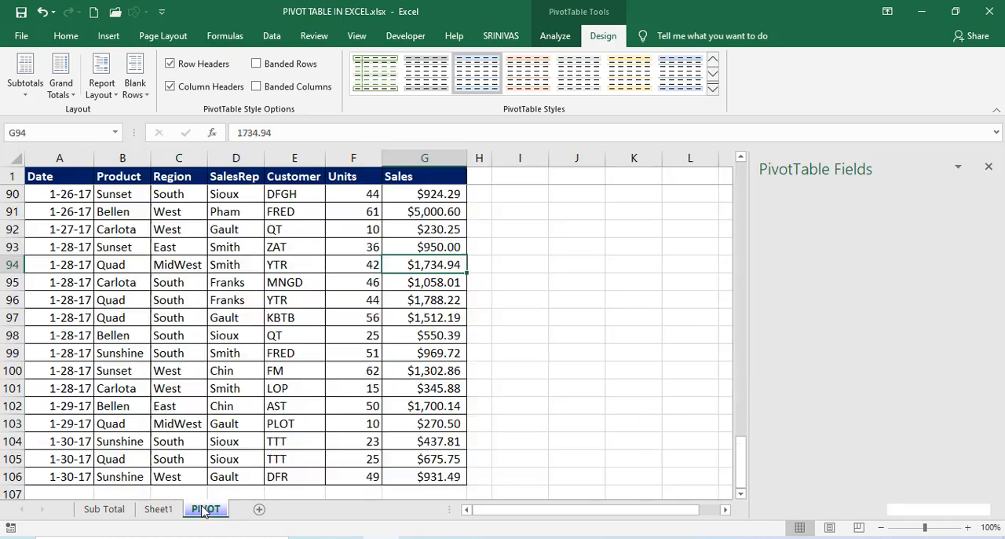
Fill the last date in A106 down one row so that A107 holds 1-31-17.
left_click(139, 386)
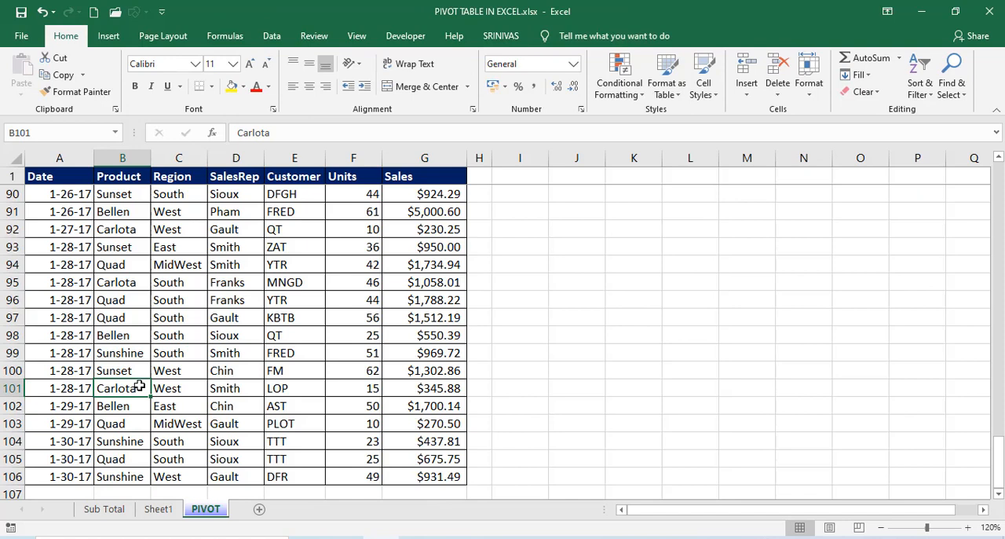
key("ctrl+Down")
key("Left")
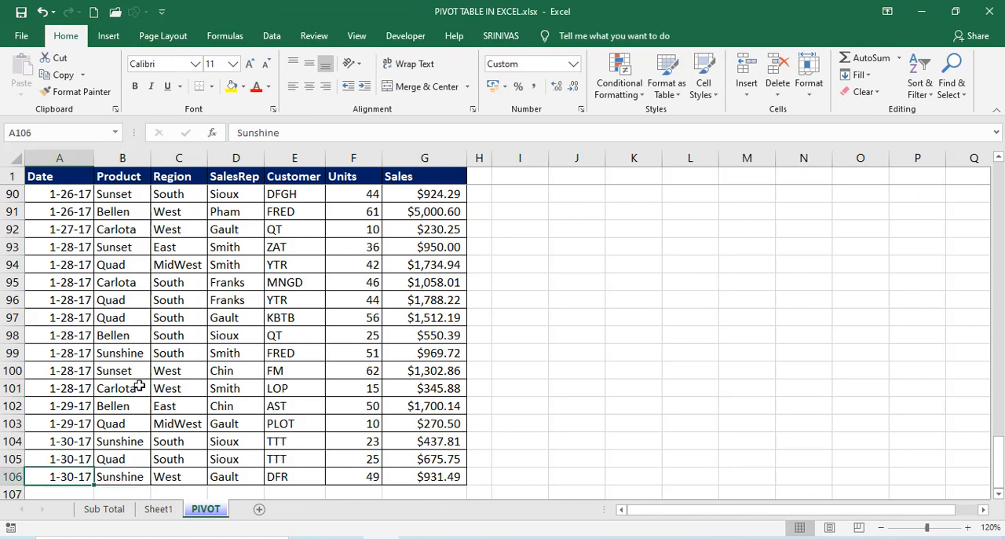
key("Down")
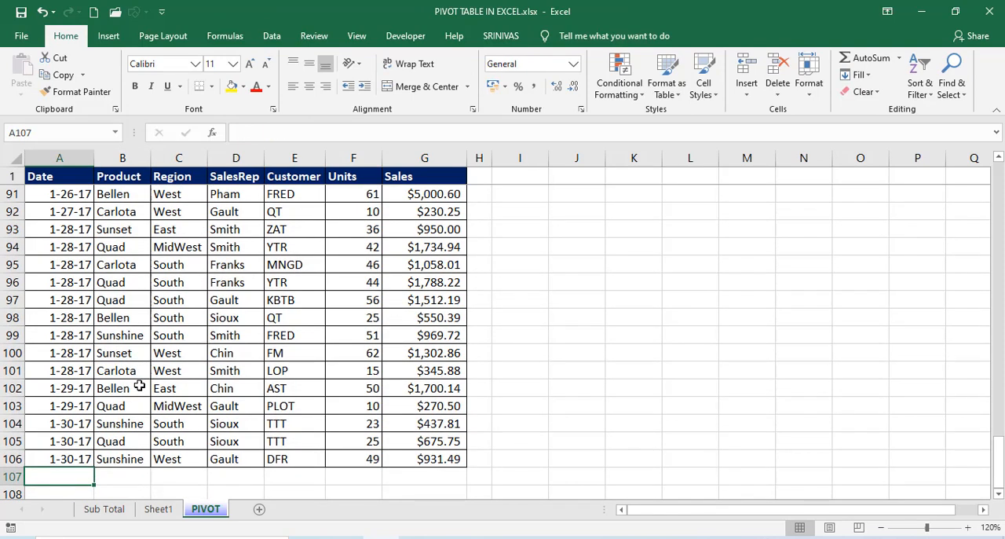
left_click(59, 458)
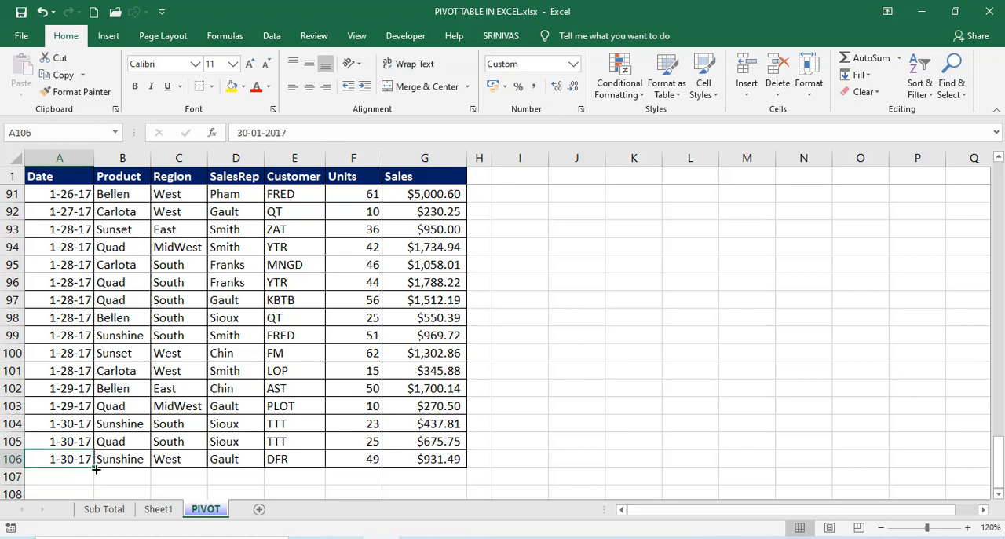
left_click_drag(95, 467, 94, 481)
left_click(110, 476)
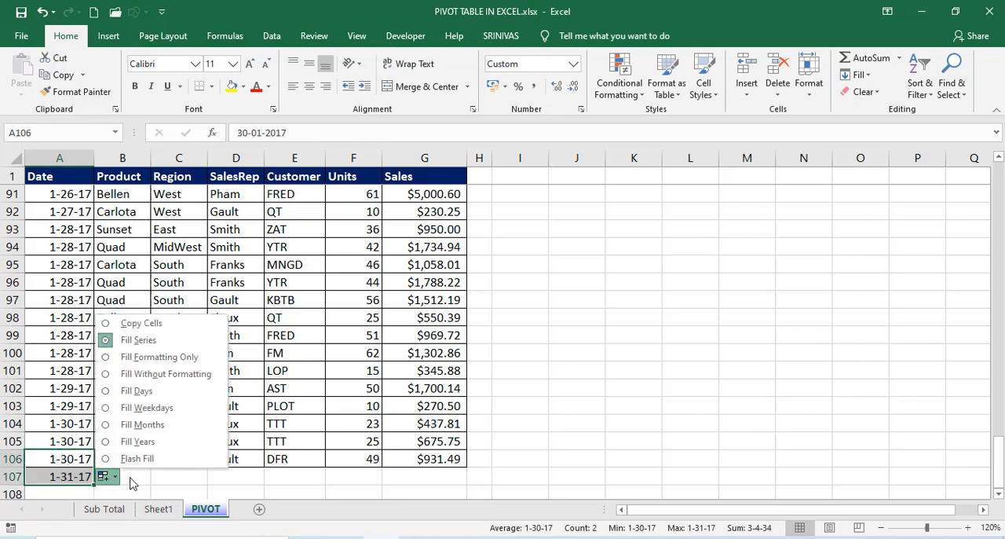
In row 107, enter ABC as the Product, ME as the Region and a new sales rep's name under SalesRep.
left_click(131, 483)
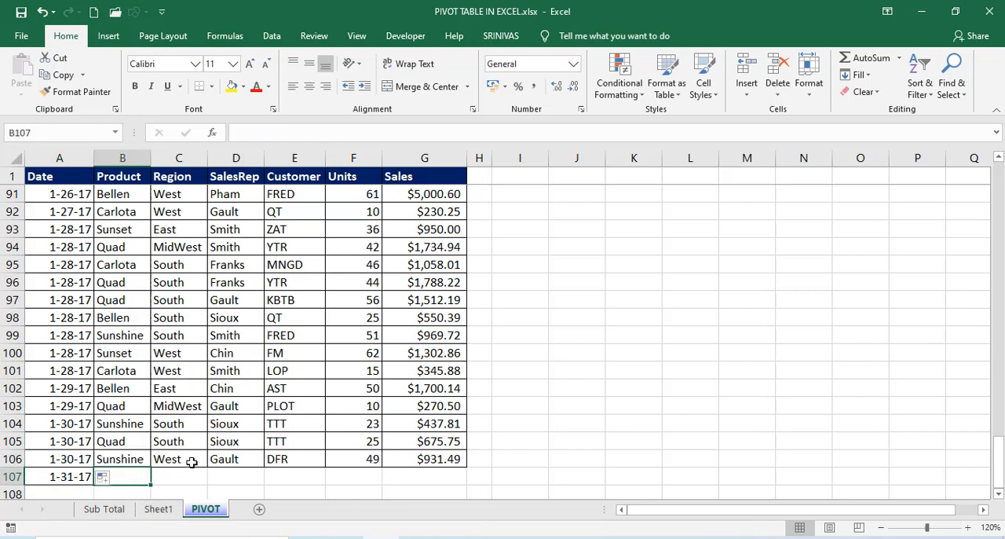
type("ABC")
key("Tab")
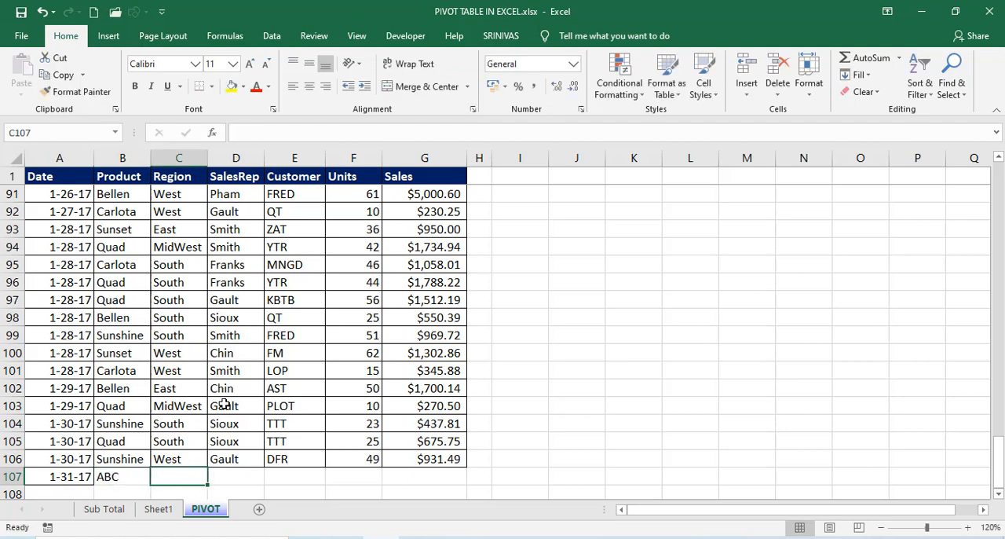
type("ME")
key("Tab")
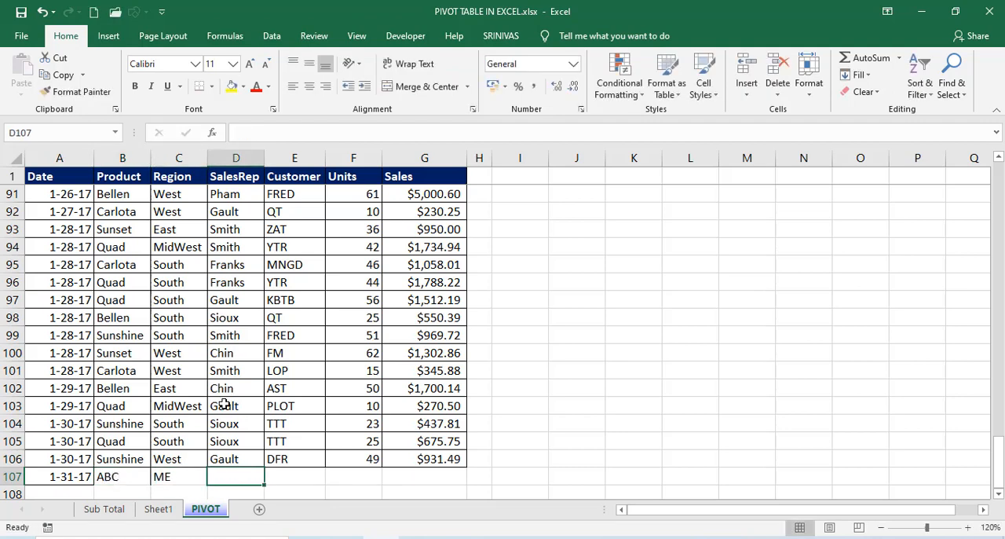
type("SRINIVAS")
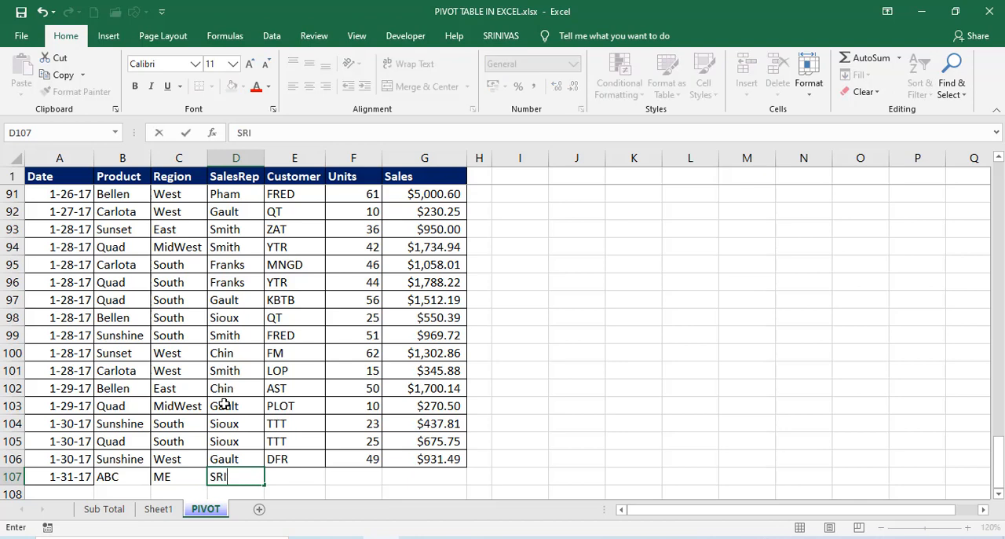
key("Tab")
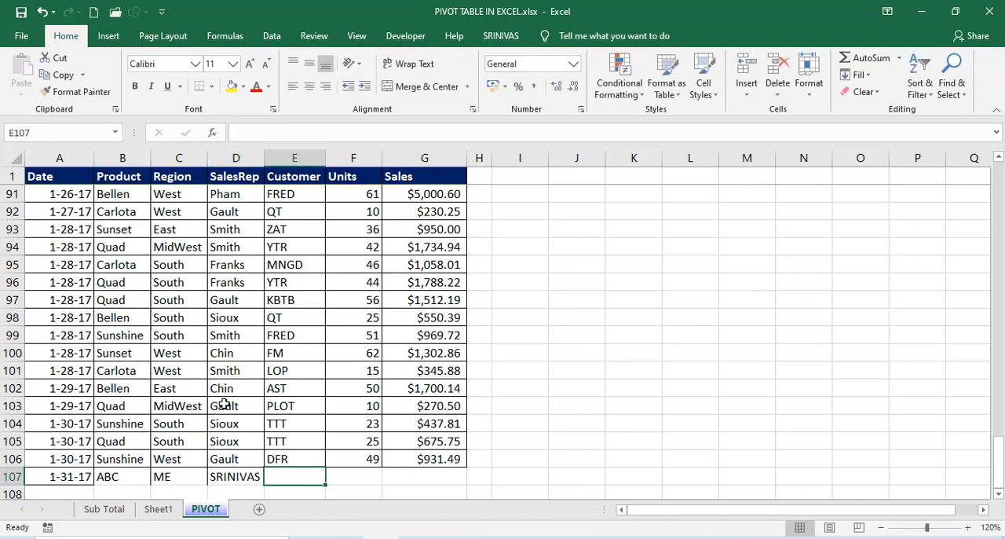
Complete row 107 with ABC as the Customer, 78 Units and Sales of 2500.
type("ABC")
key("Tab")
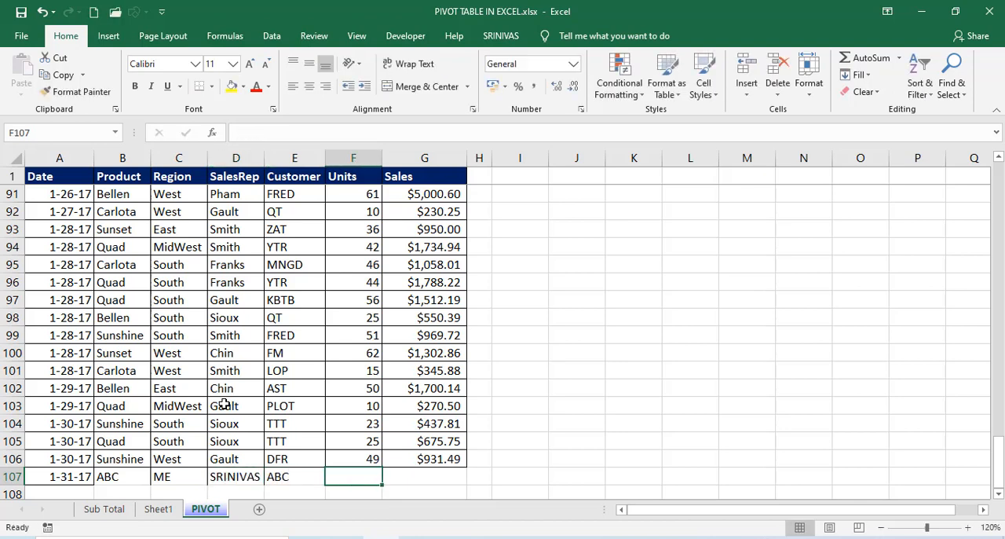
type("78")
key("Tab")
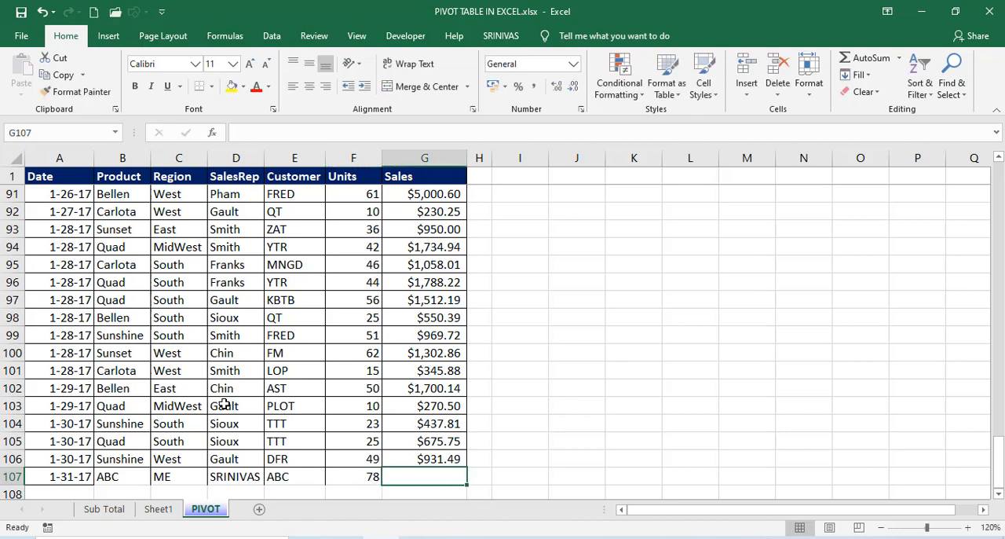
type("2,")
type("5")
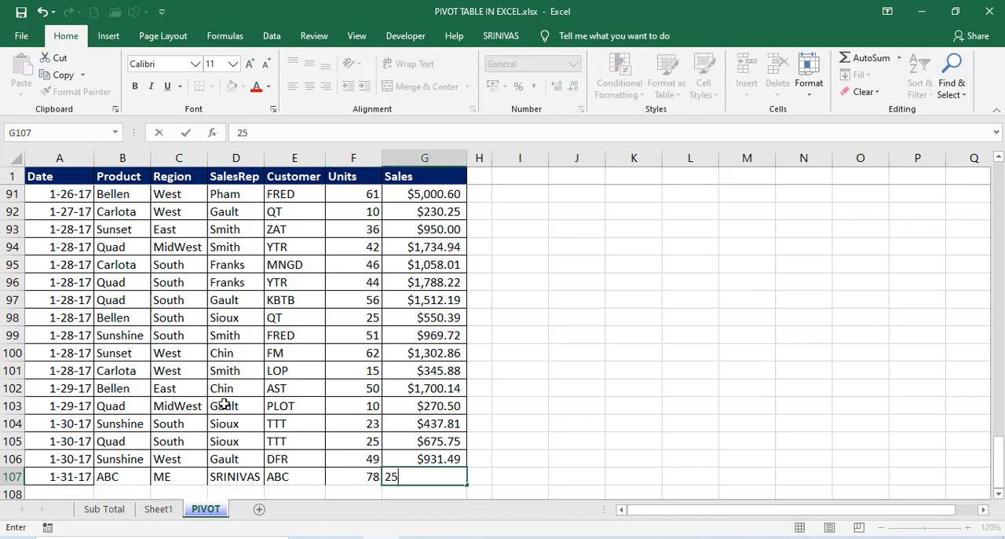
type("00")
key("Return")
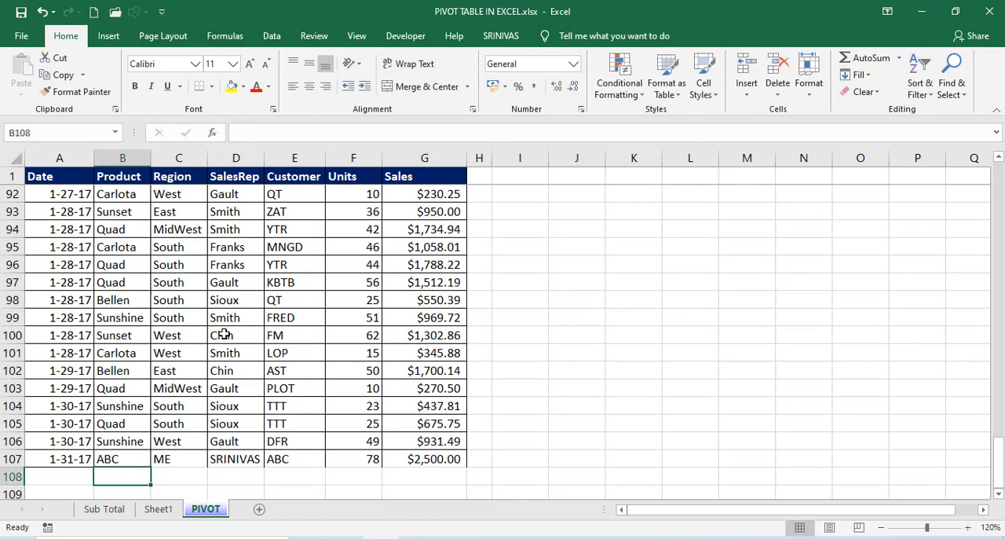
left_click(208, 340)
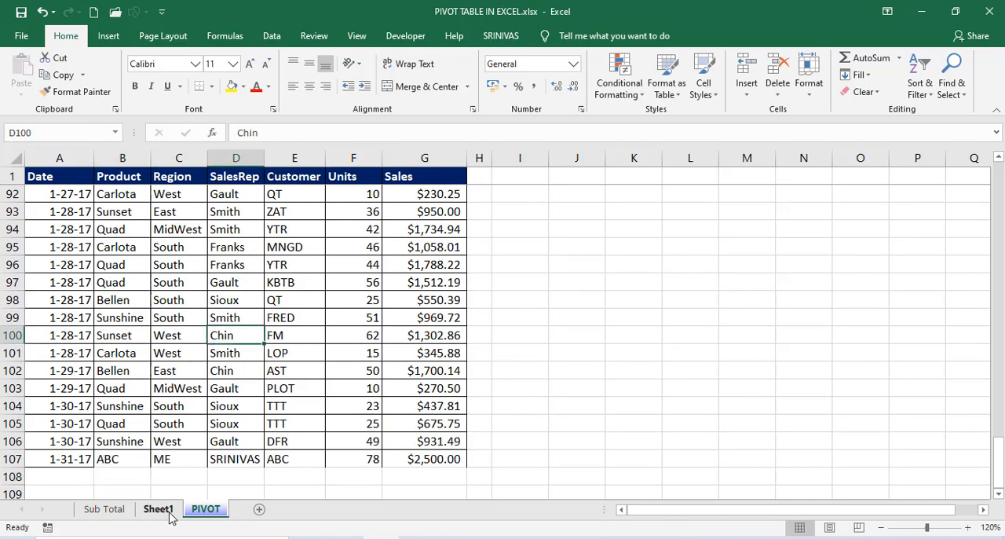
Extend the data source of the PivotTable on Sheet1 to the range PIVOT!$A$1:$G$107.
left_click(168, 515)
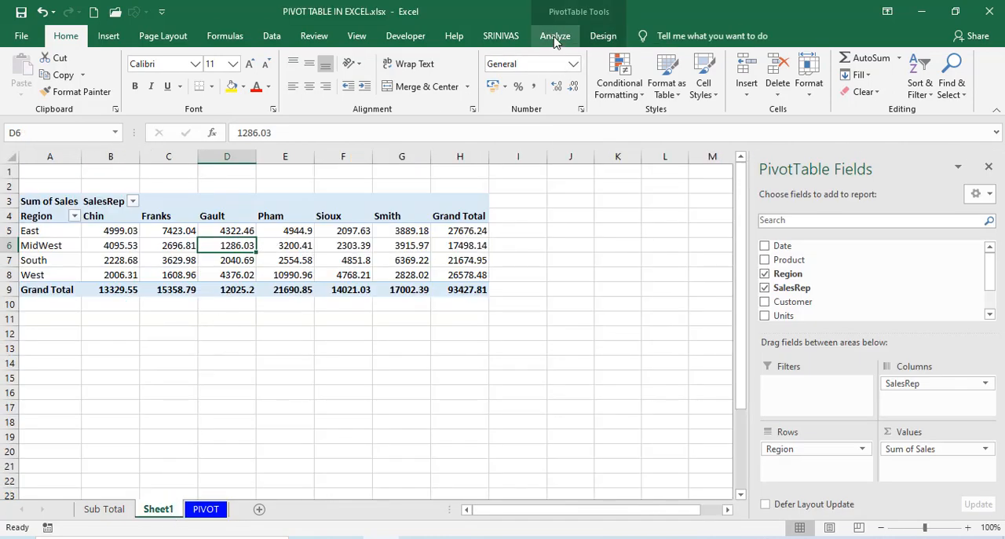
left_click(552, 36)
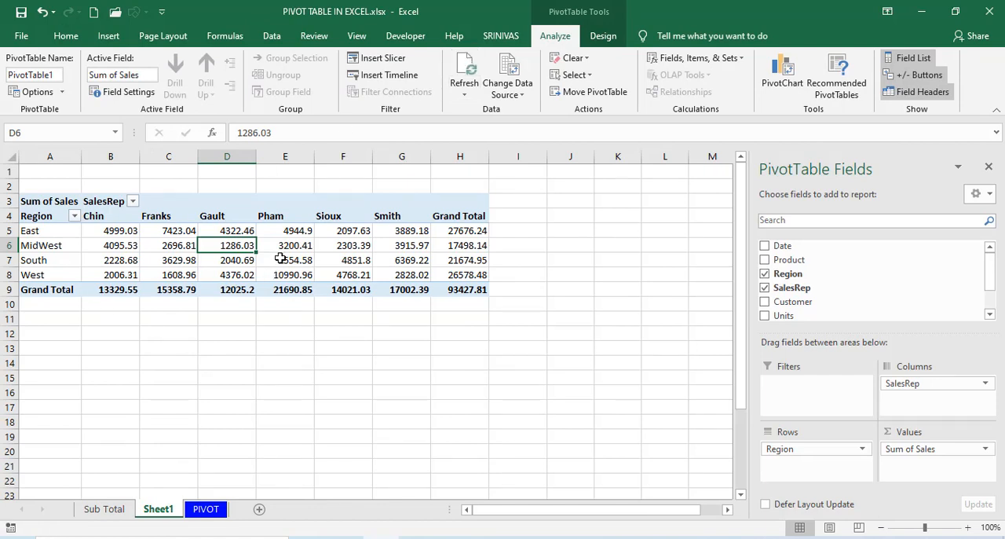
left_click(309, 256)
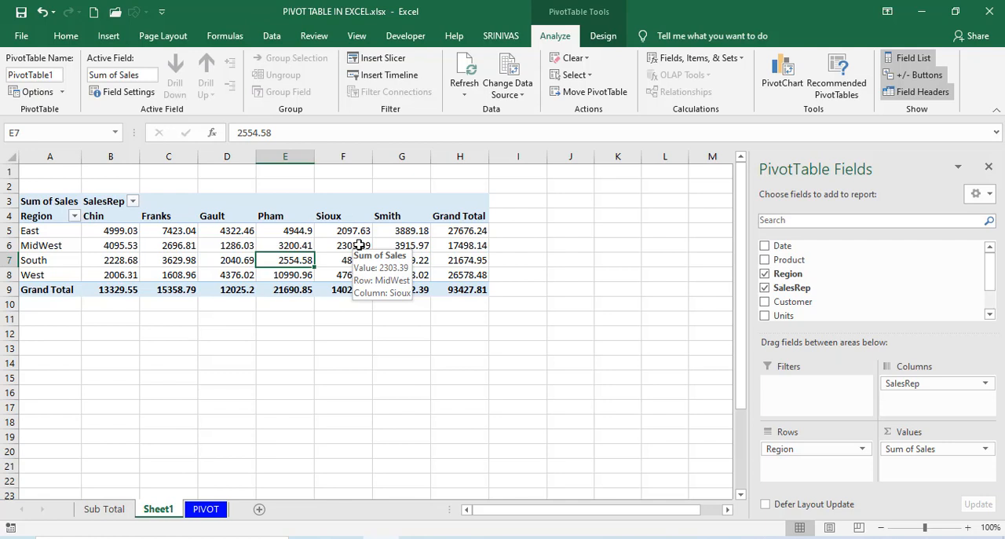
left_click(200, 509)
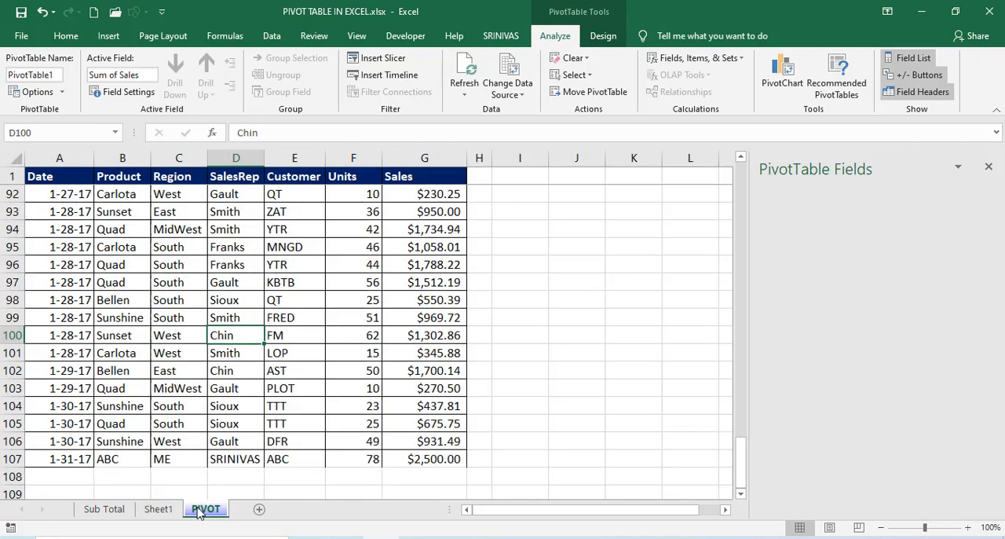
left_click(158, 509)
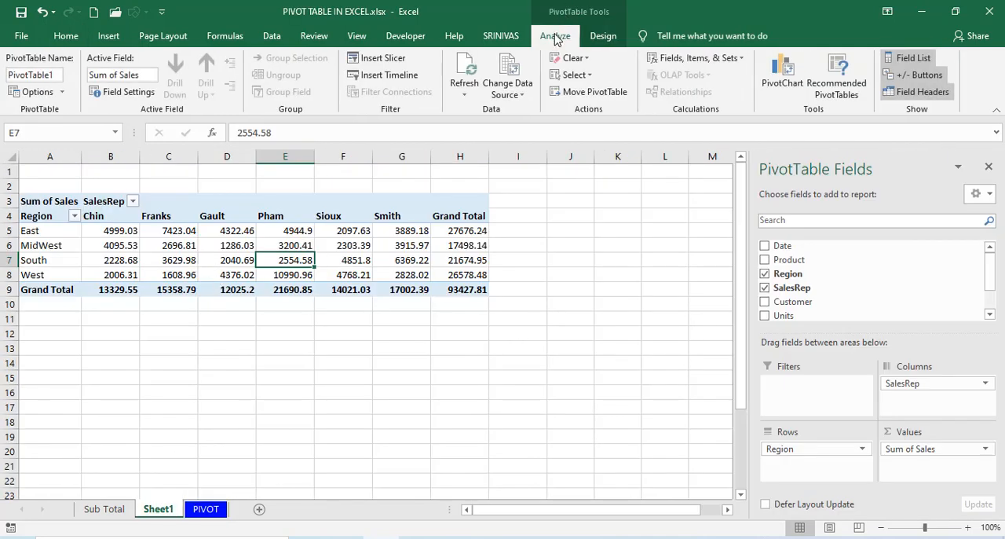
left_click(508, 66)
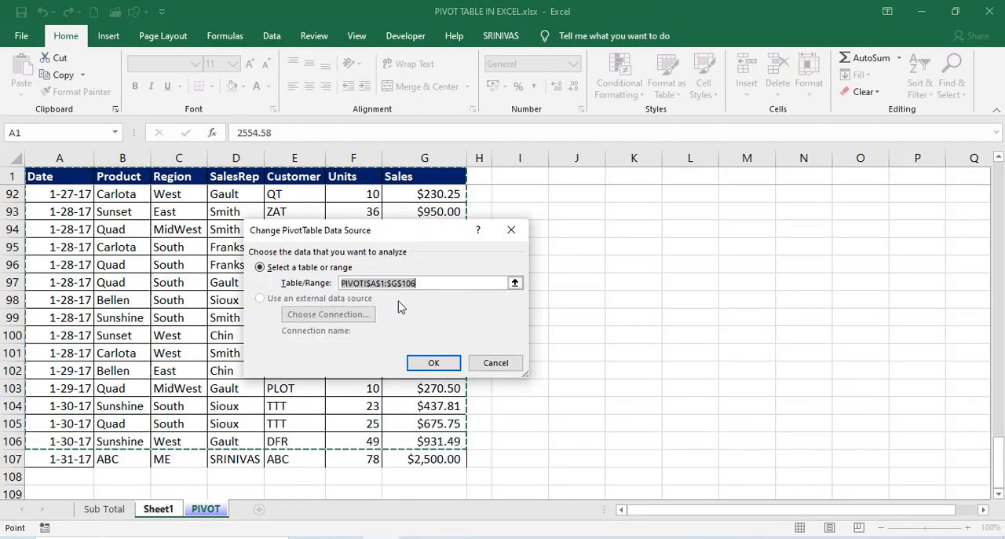
left_click(420, 283)
key("BackSpace")
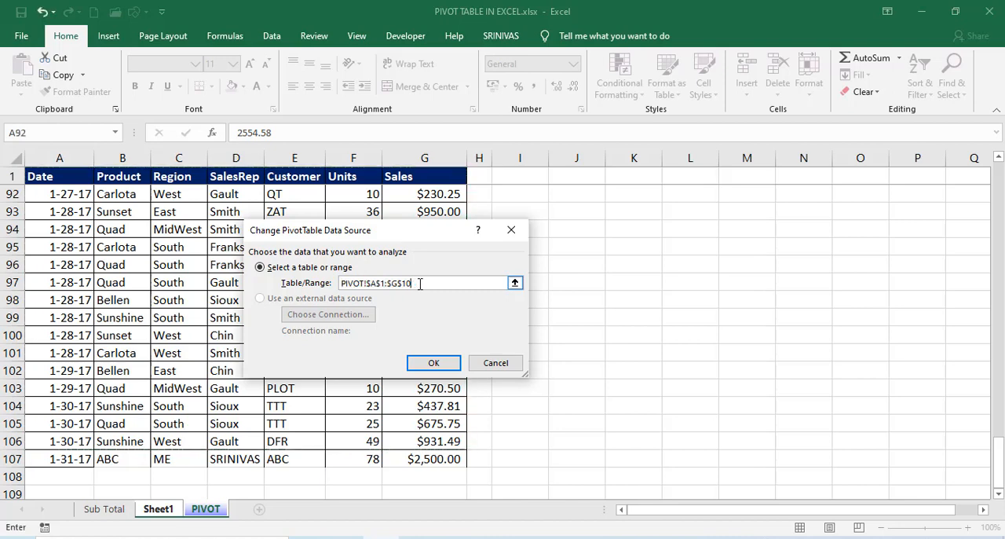
type("7")
left_click(434, 362)
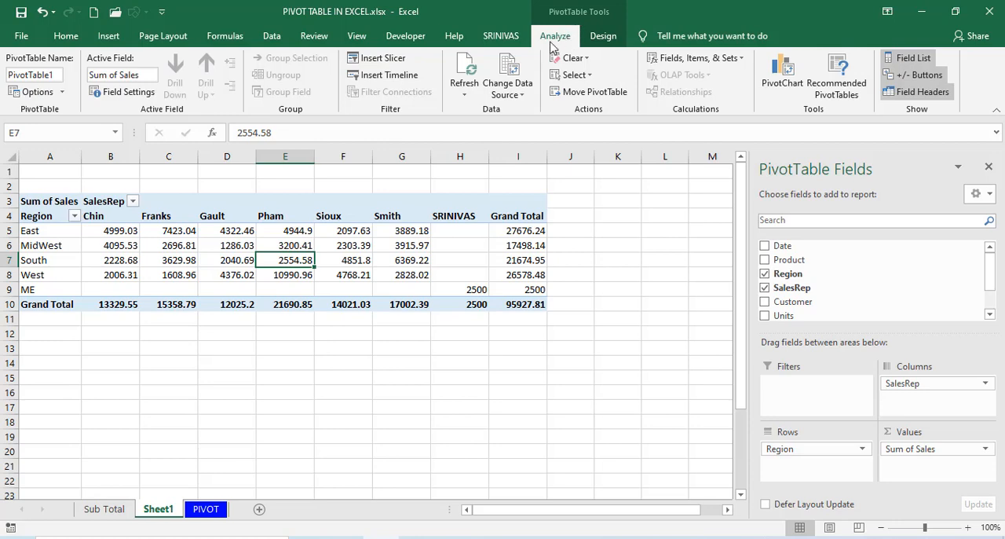
Review the PivotTable's data source range and check the ME region row in the report.
left_click(506, 69)
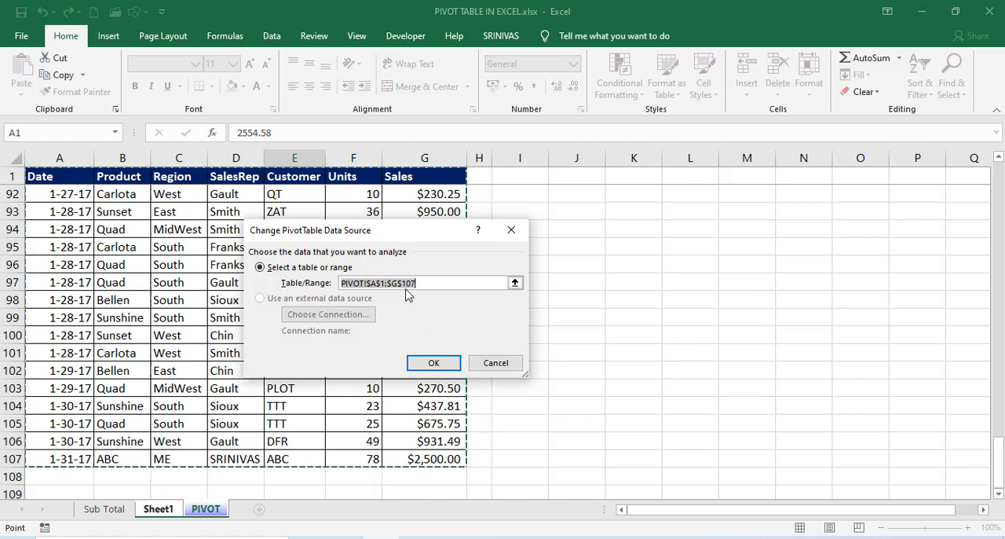
left_click(433, 362)
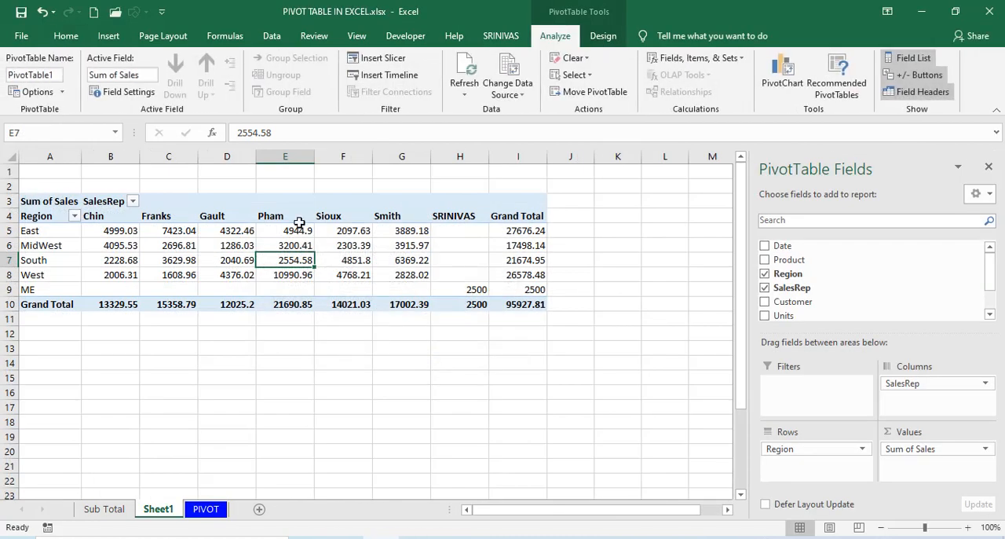
left_click(248, 245)
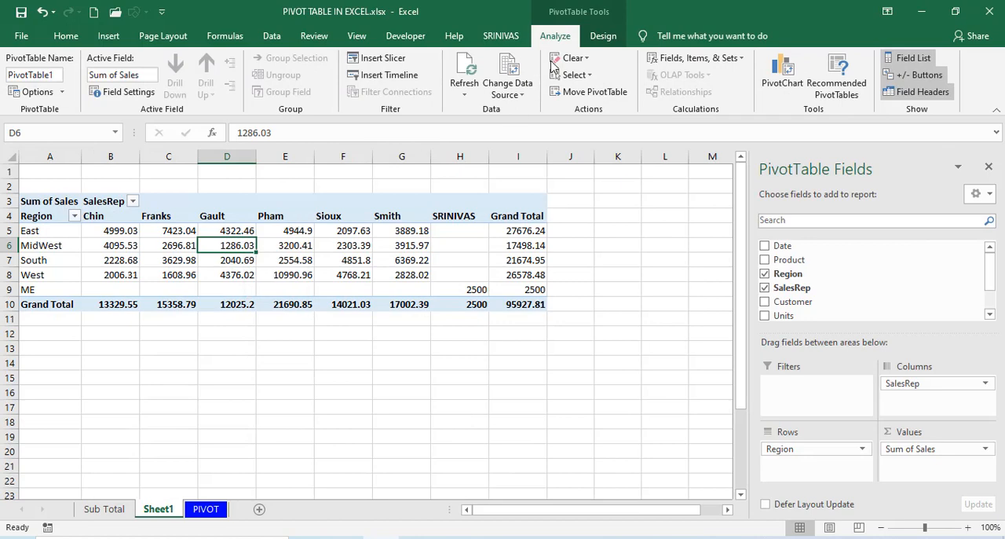
left_click(507, 72)
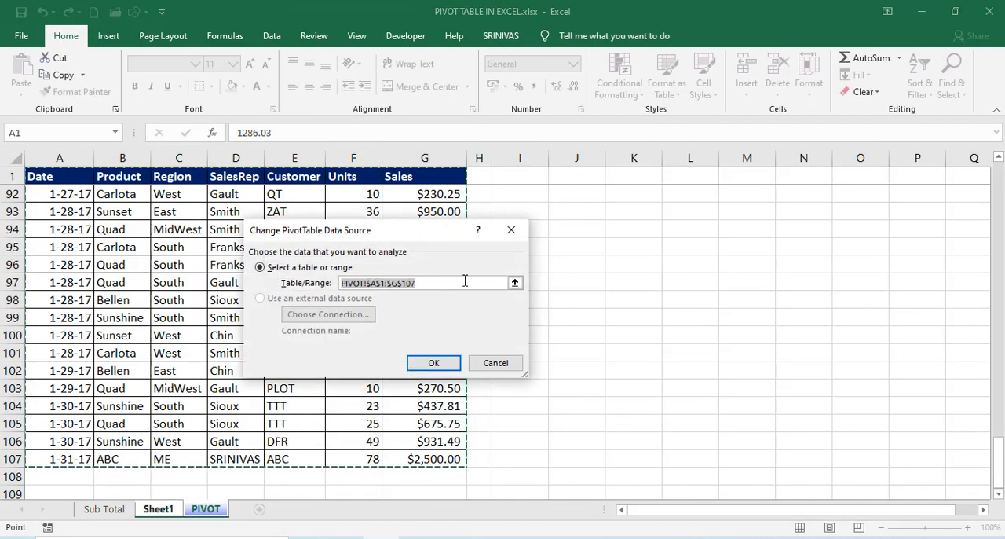
left_click(436, 366)
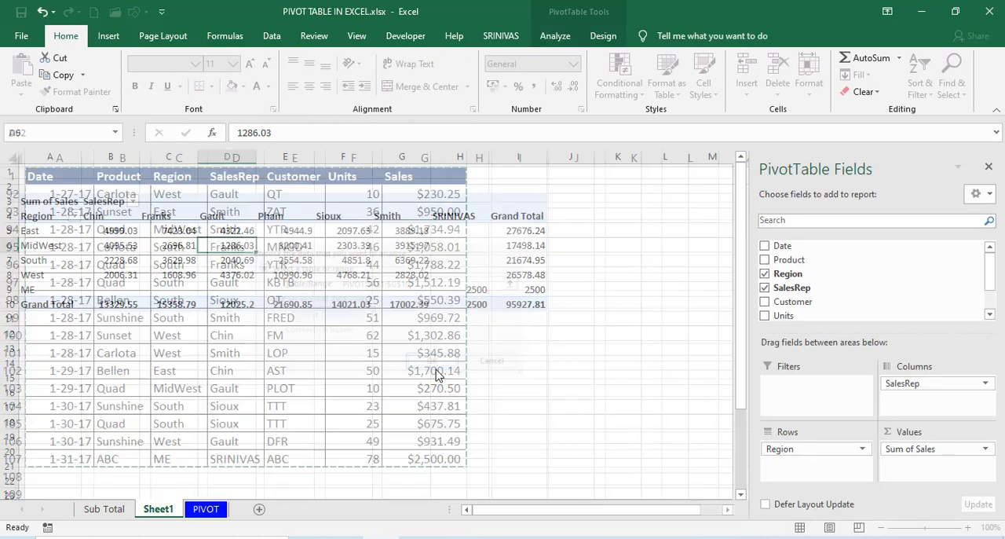
left_click(75, 288)
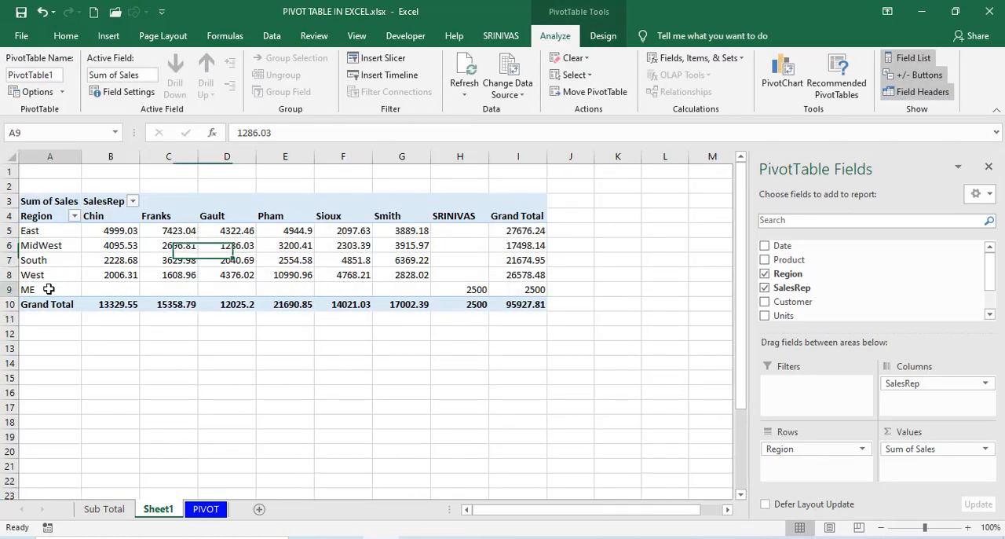
left_click(285, 260)
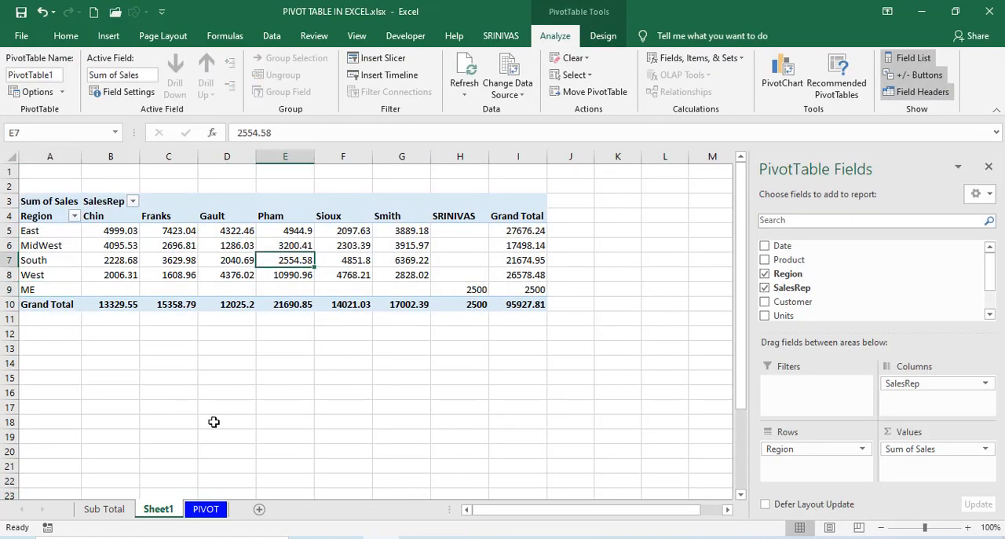
Delete row 107 with the ABC product entry from the PIVOT sheet.
left_click(204, 509)
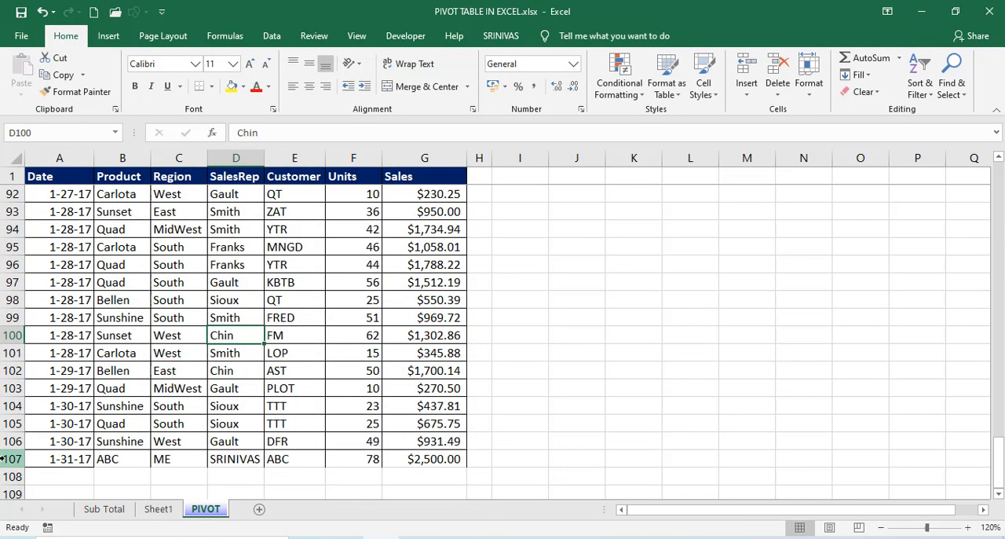
left_click(2, 459)
key("ctrl+minus")
left_click(122, 406)
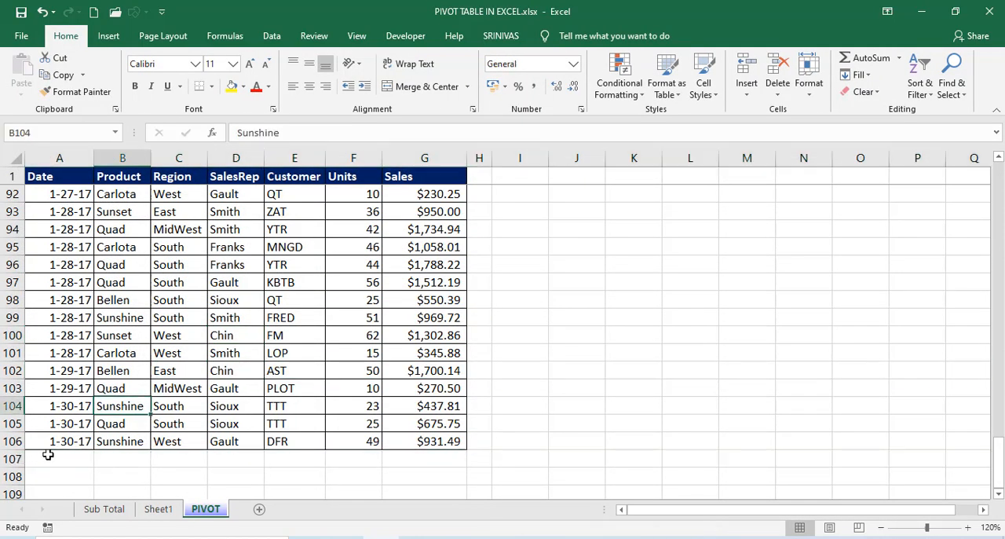
Refresh the PivotTable on Sheet1 to match the current source data.
left_click(158, 509)
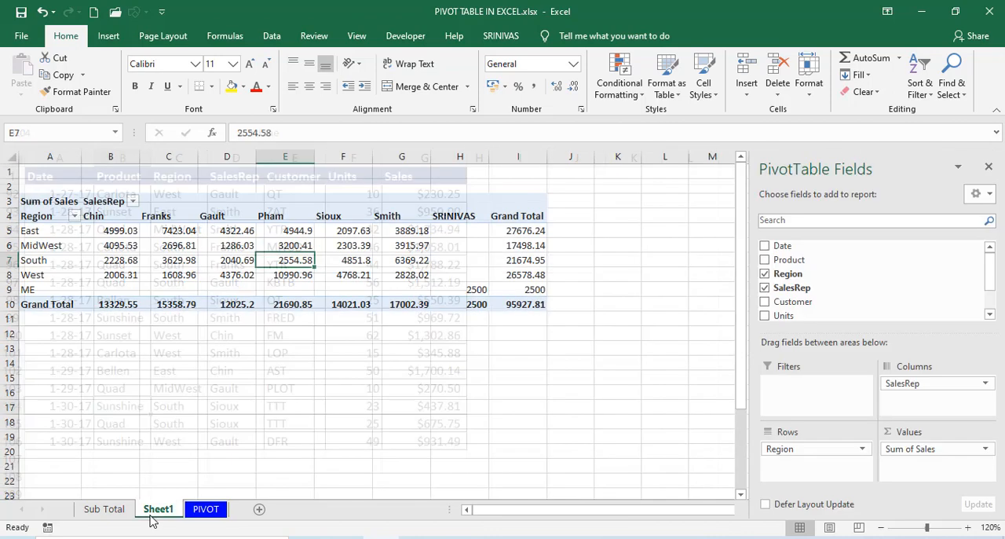
left_click(211, 259)
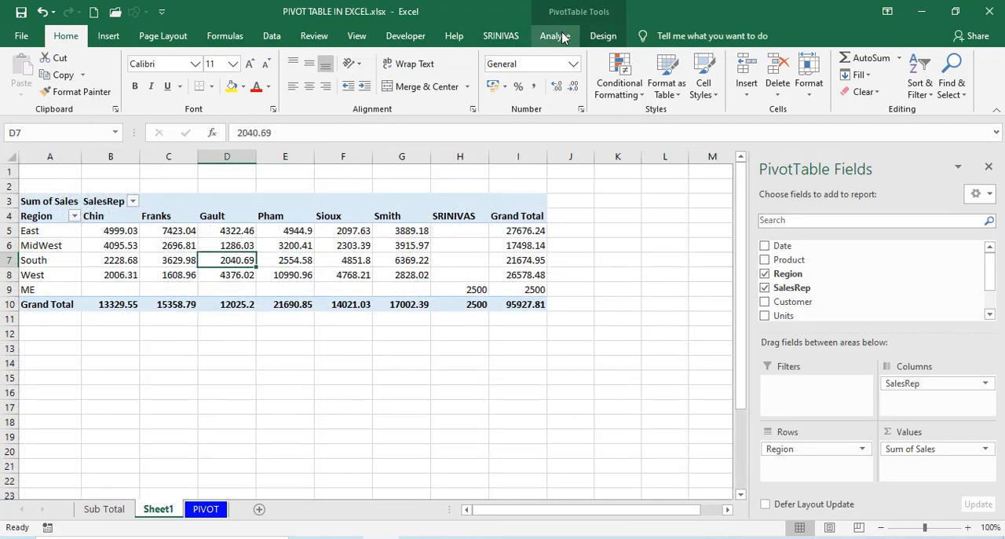
left_click(561, 36)
left_click(467, 72)
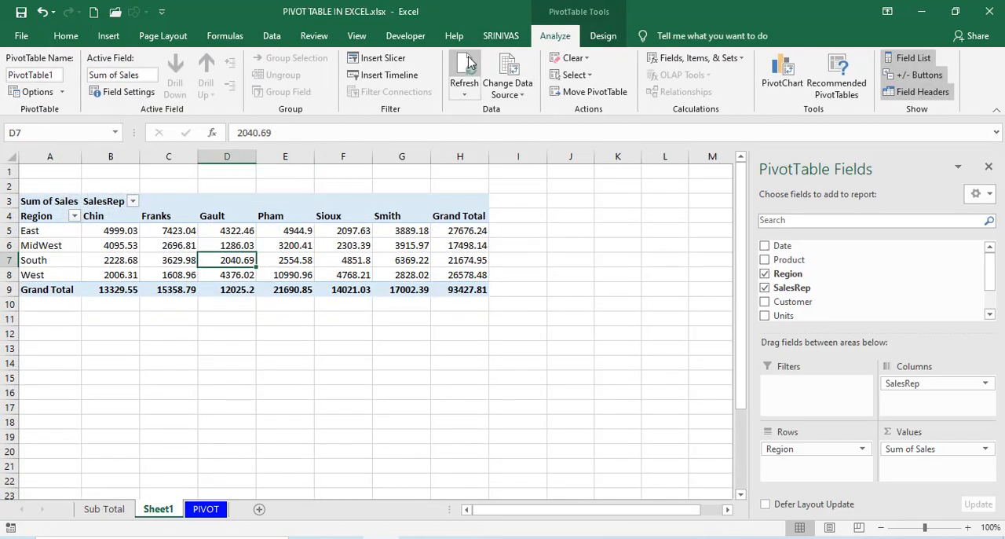
left_click(191, 249)
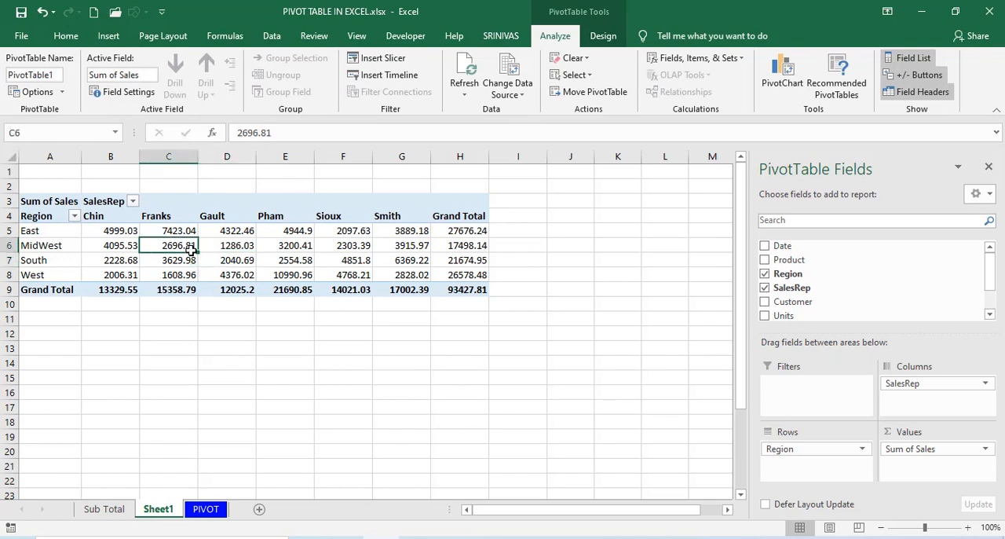
left_click(287, 258)
left_click(224, 244)
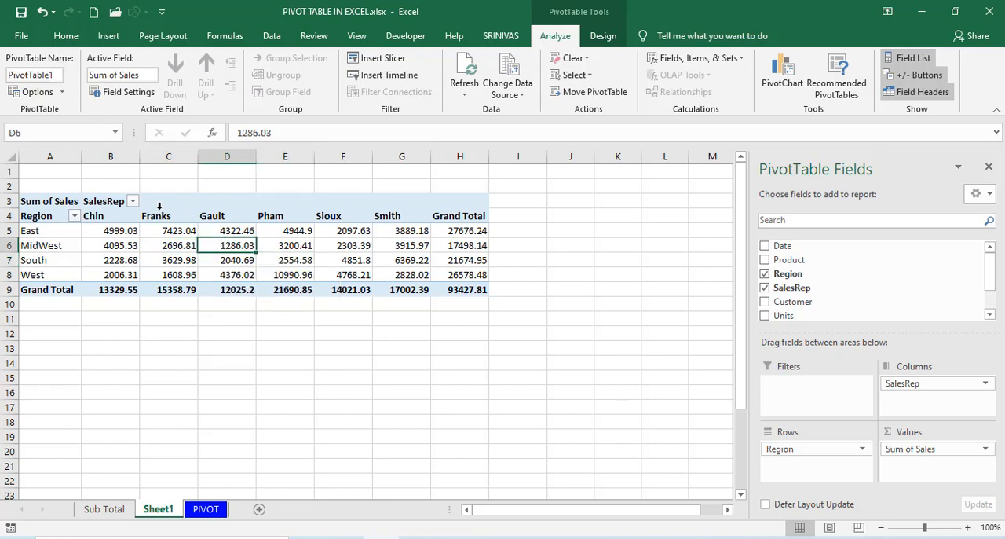
left_click(167, 246)
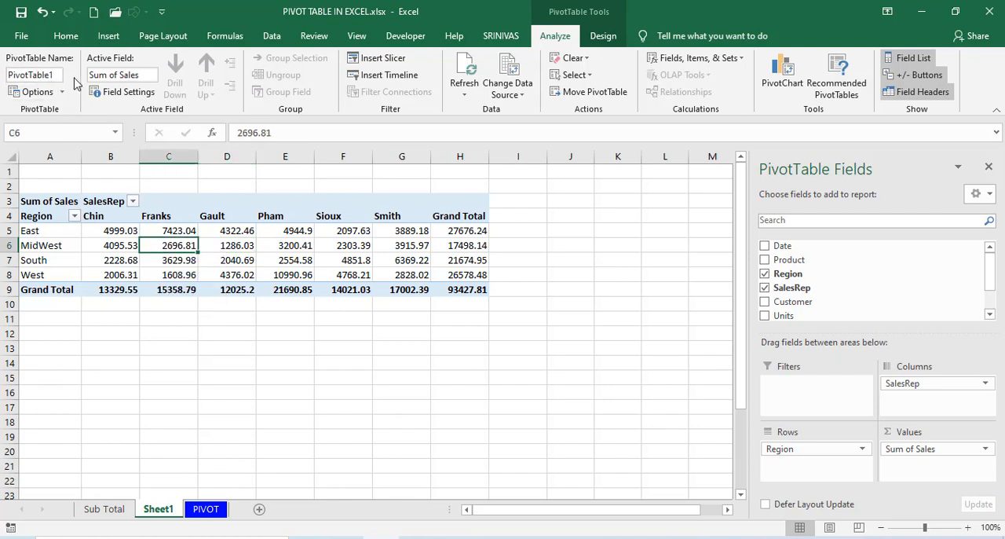
left_click(228, 259)
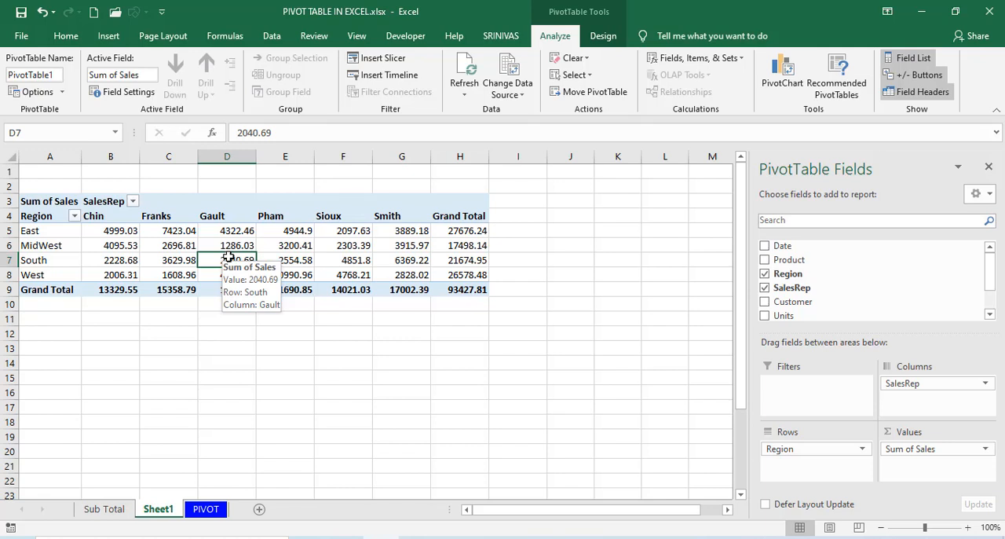
left_click(178, 245)
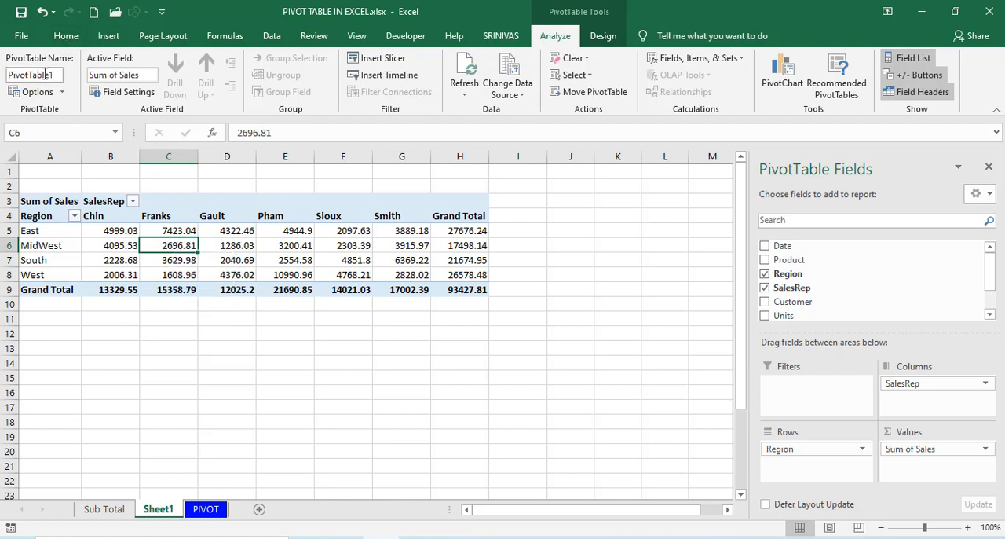
left_click(226, 257)
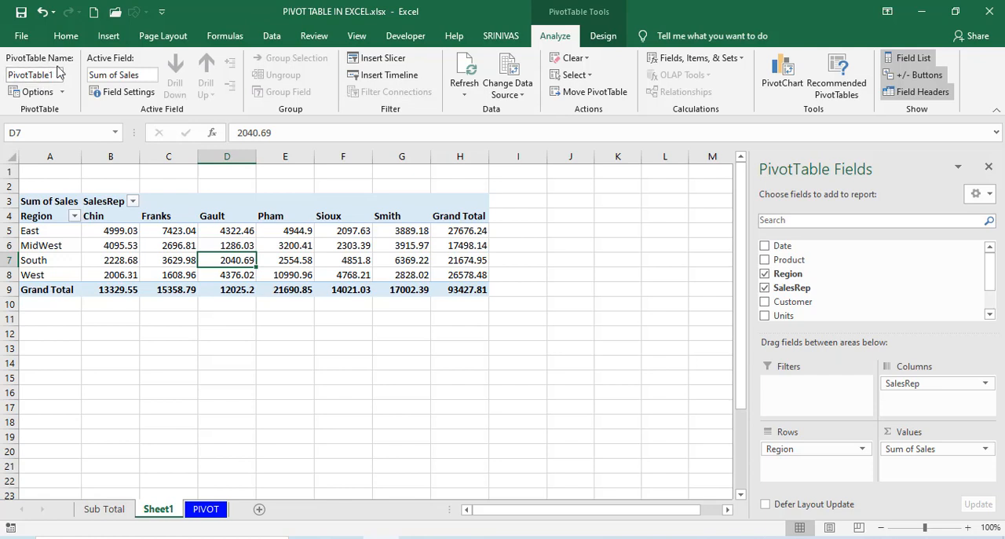
left_click(274, 260)
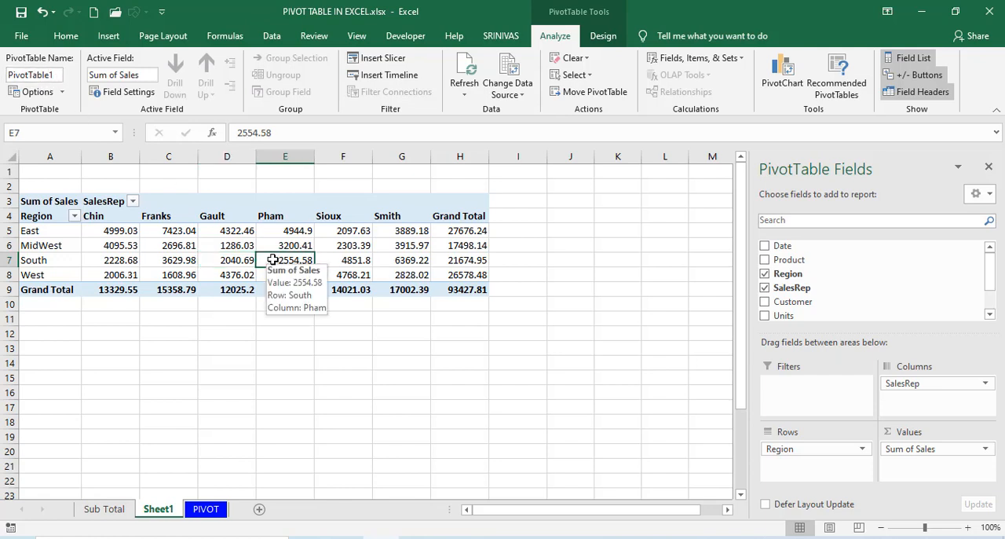
Clear all fields from the PivotTable on Sheet1.
left_click(307, 245)
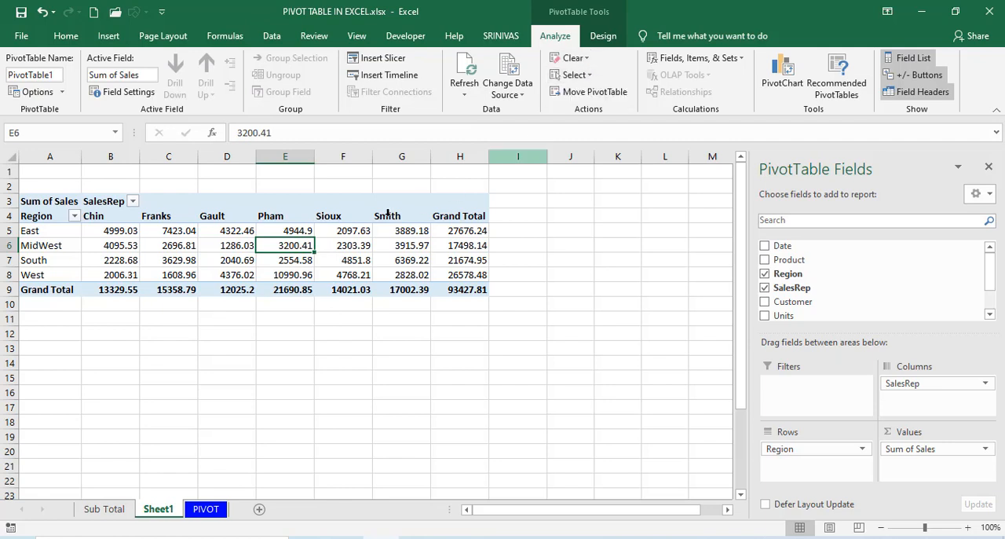
left_click(573, 58)
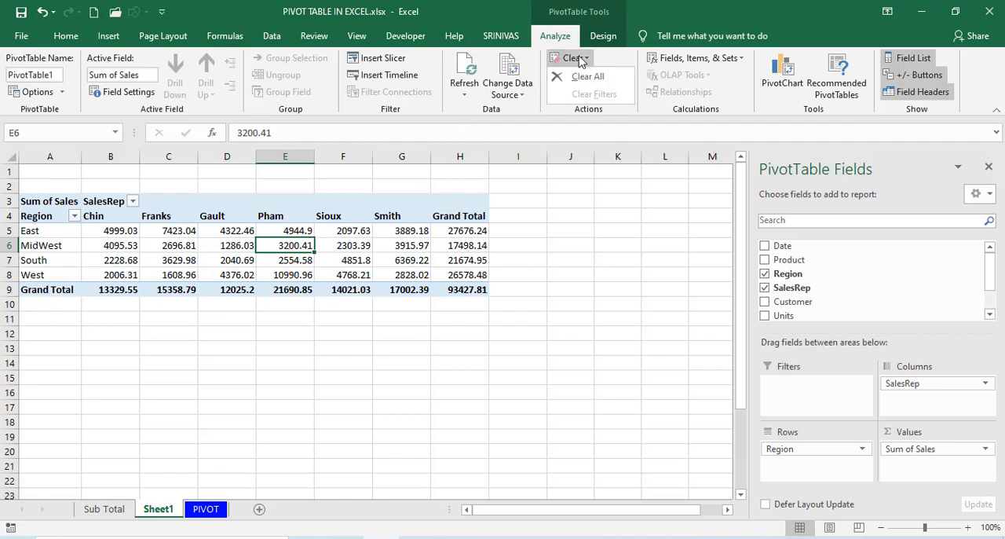
left_click(579, 77)
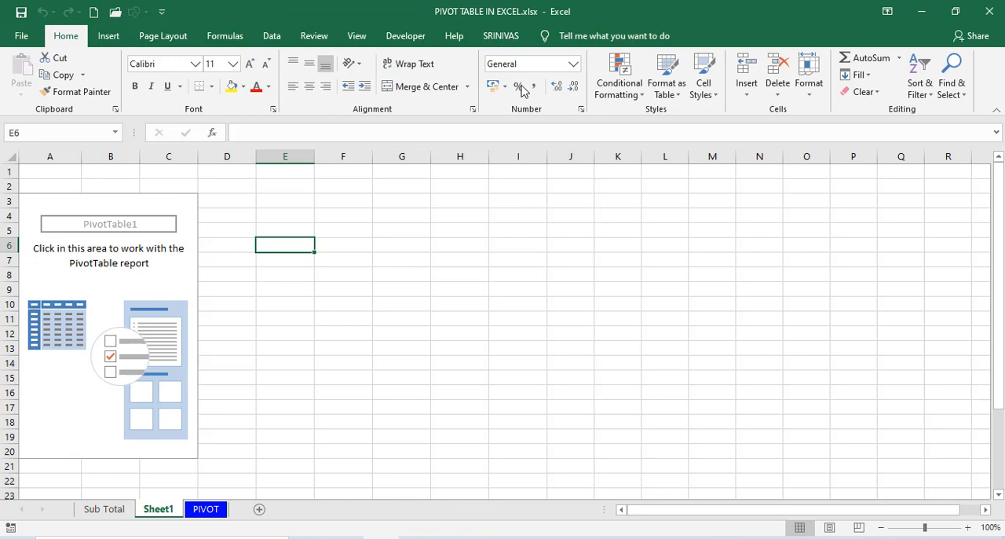
Rebuild the empty PivotTable with Region in Rows, SalesRep in Columns and Sum of Sales in Values.
left_click(172, 235)
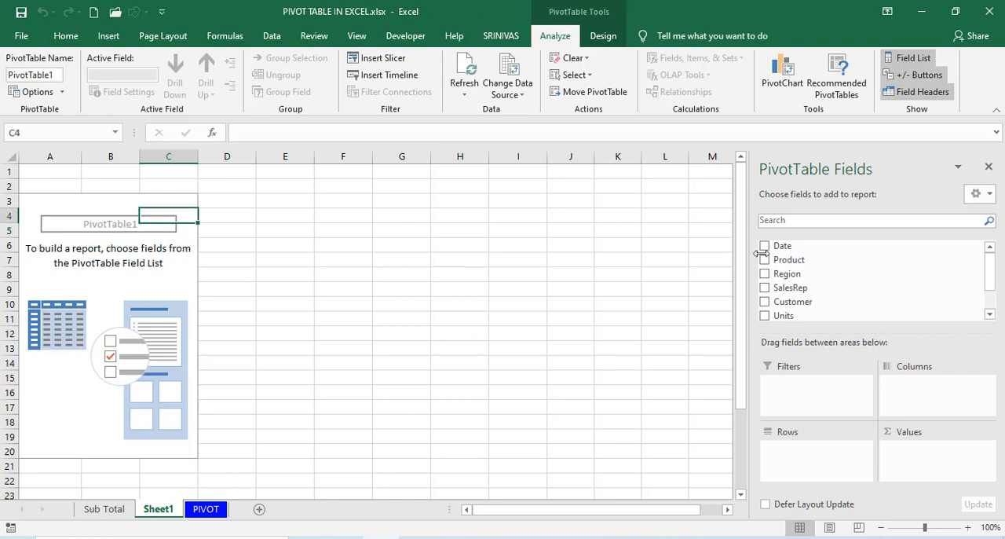
left_click_drag(788, 273, 911, 393)
left_click(990, 303)
left_click_drag(812, 299, 904, 466)
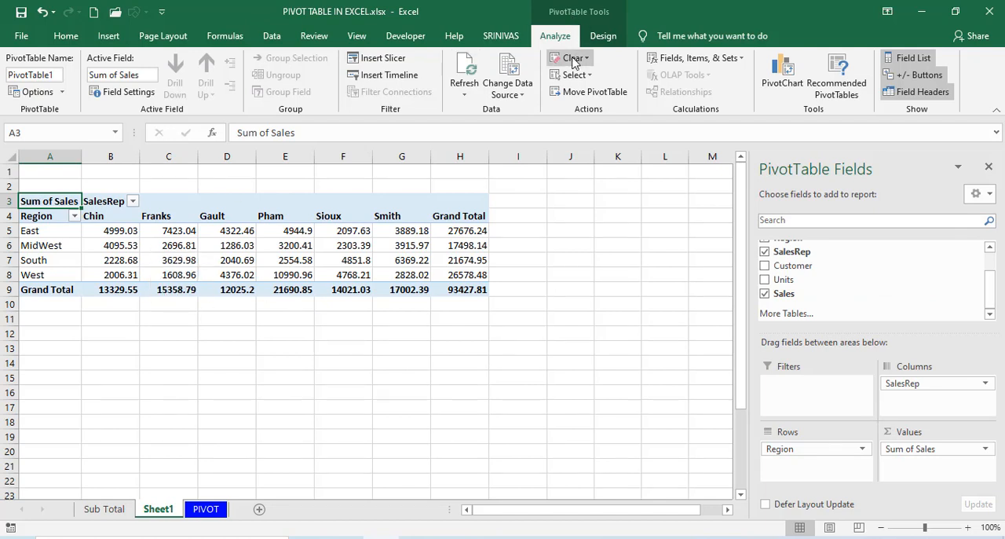
left_click(572, 59)
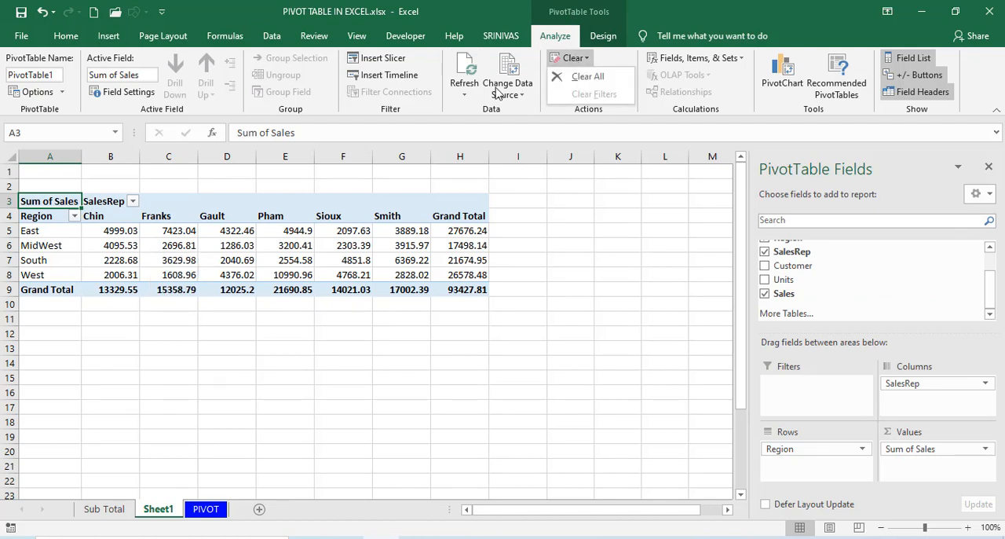
left_click(235, 245)
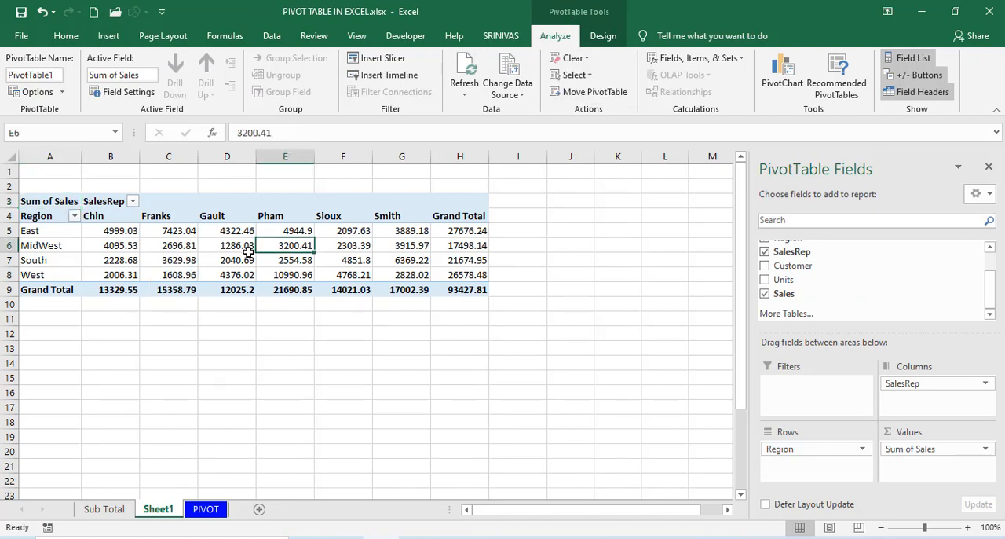
left_click(174, 250)
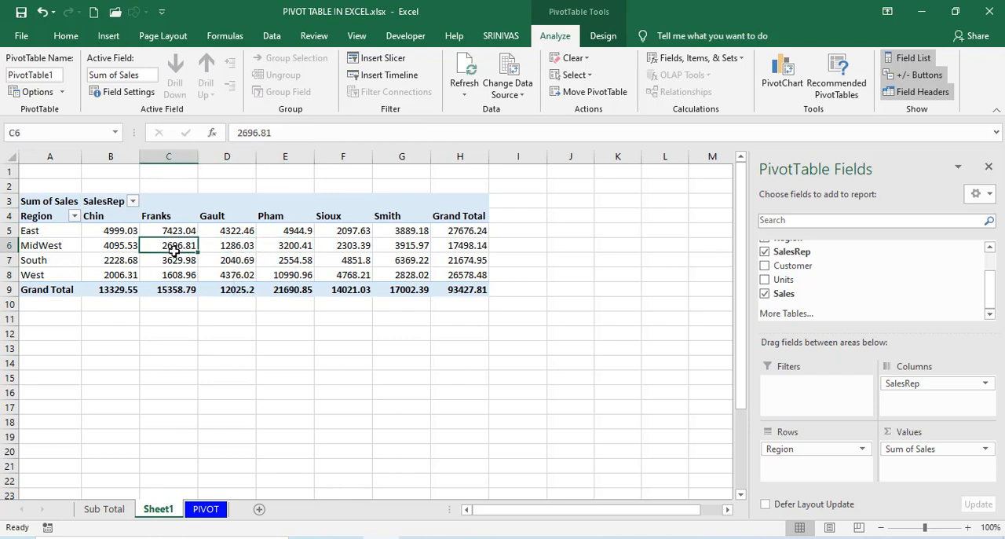
Compare the New Worksheet and Existing Worksheet options for moving the PivotTable, keeping the existing location Sheet1!A3.
left_click(593, 92)
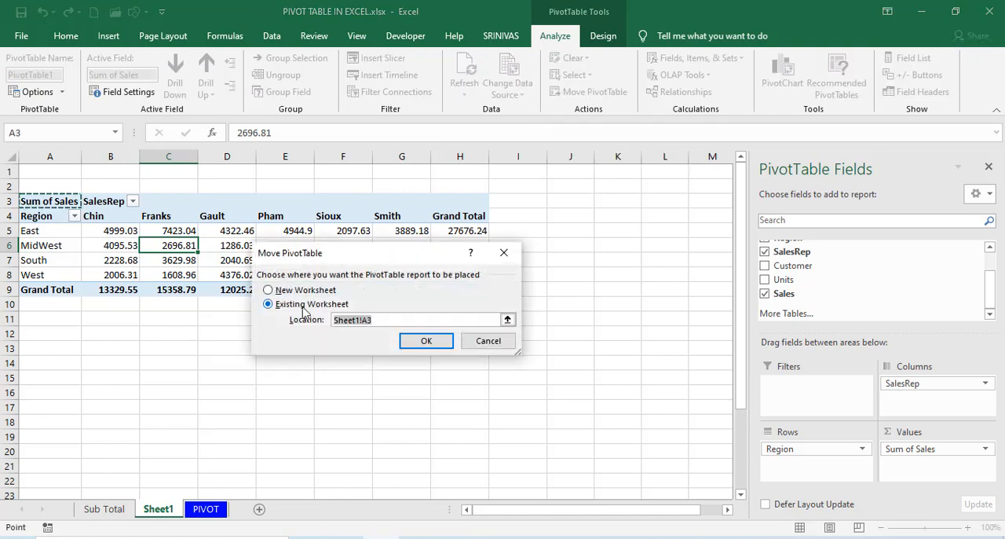
left_click(303, 290)
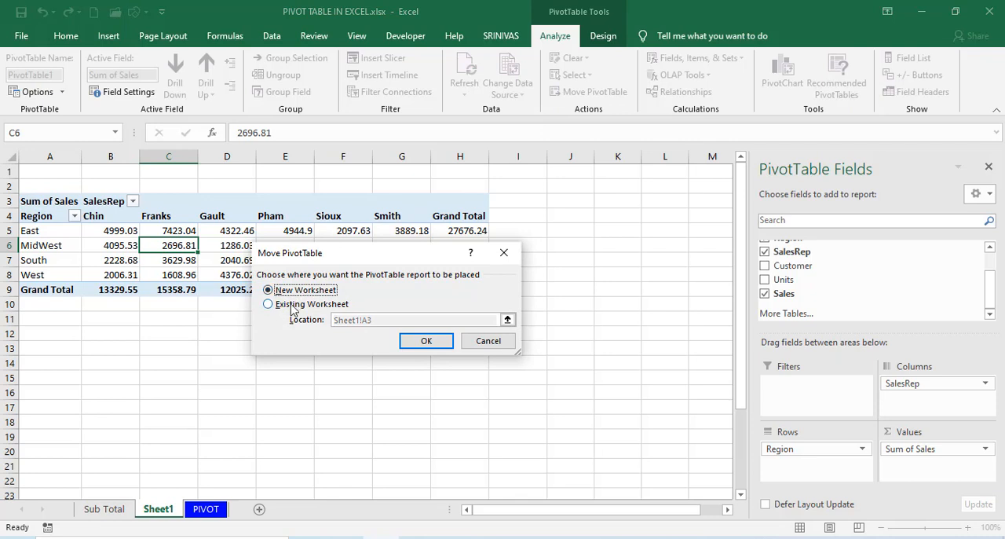
left_click(291, 305)
left_click(292, 293)
left_click(291, 305)
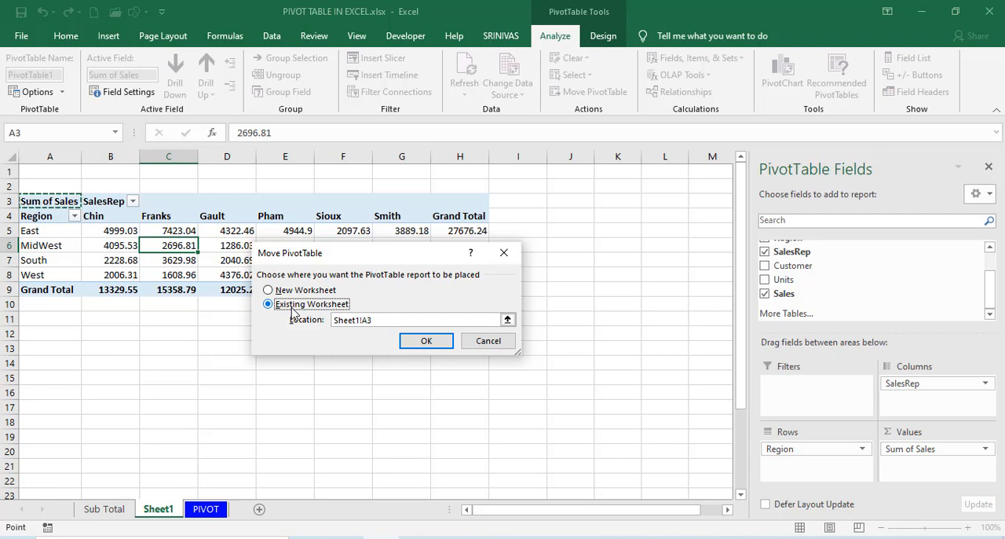
key("Return")
left_click(225, 262)
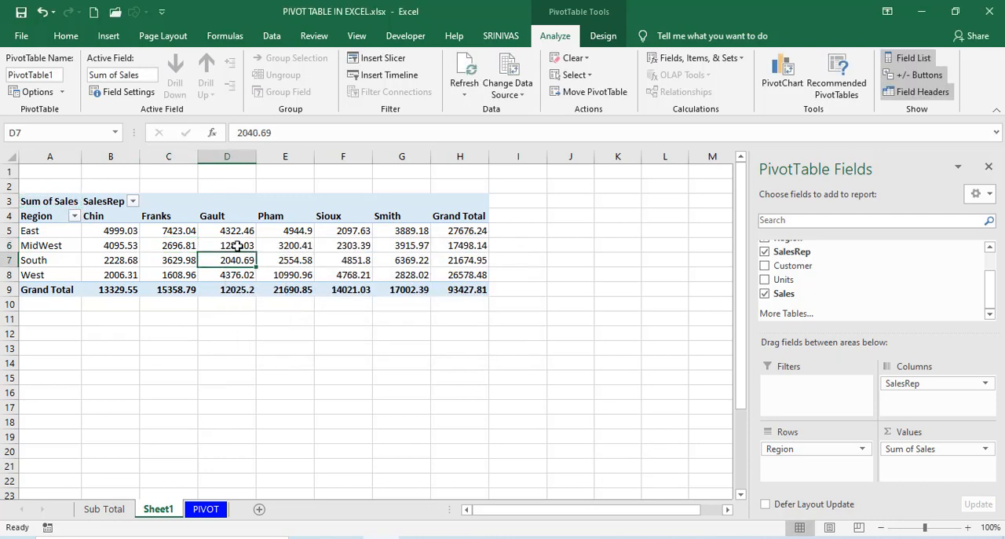
Insert a clustered column PivotChart from the PivotTable and widen it to about 16.99 cm.
left_click(236, 246)
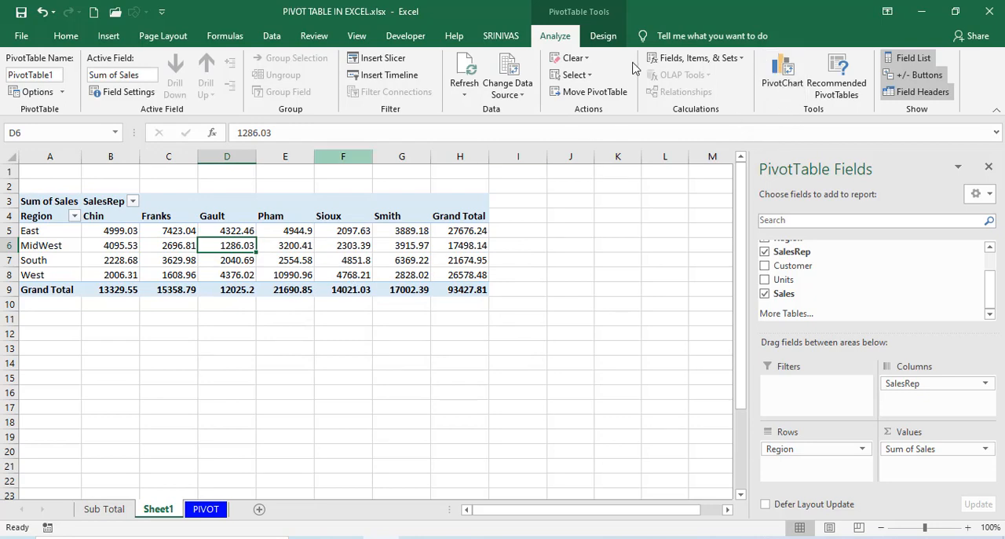
left_click(782, 73)
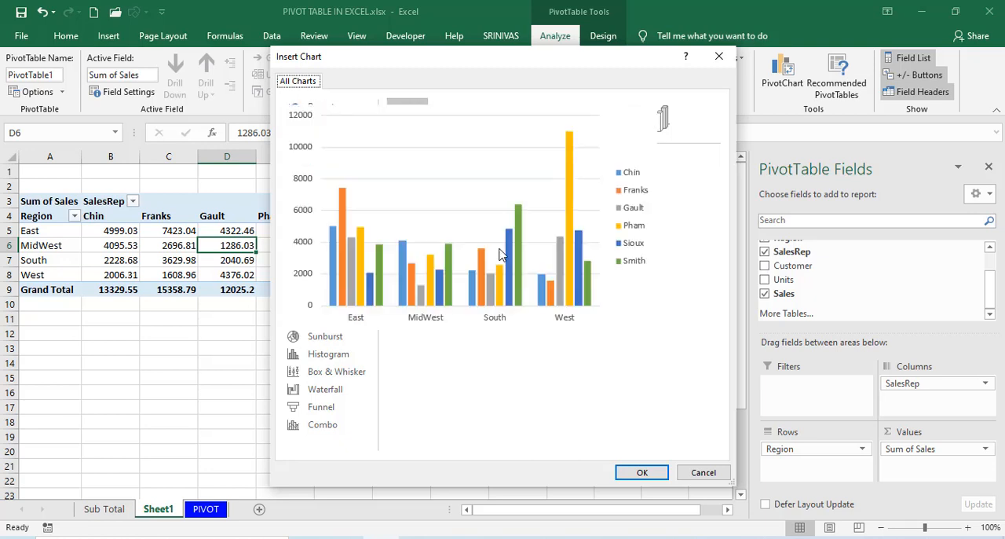
left_click(640, 473)
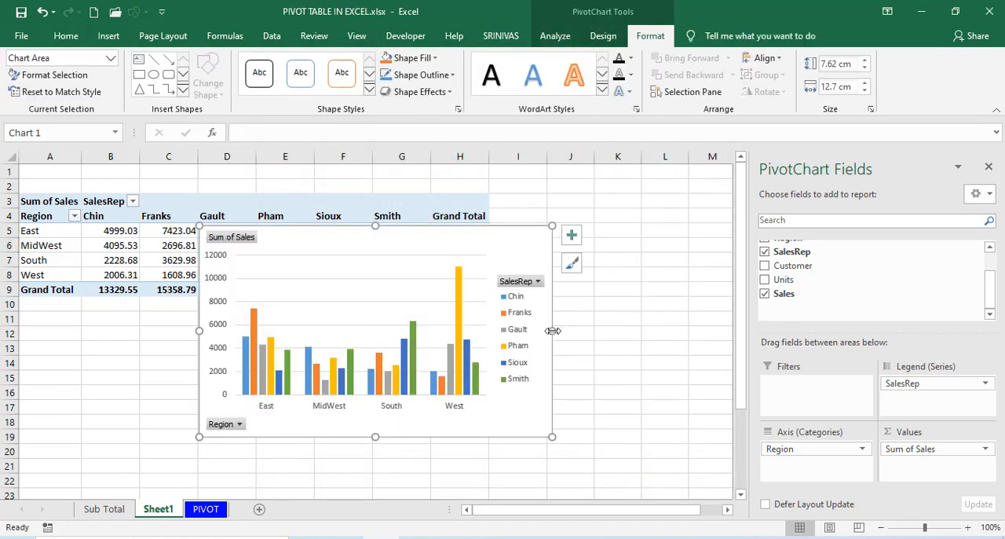
left_click_drag(552, 331, 672, 331)
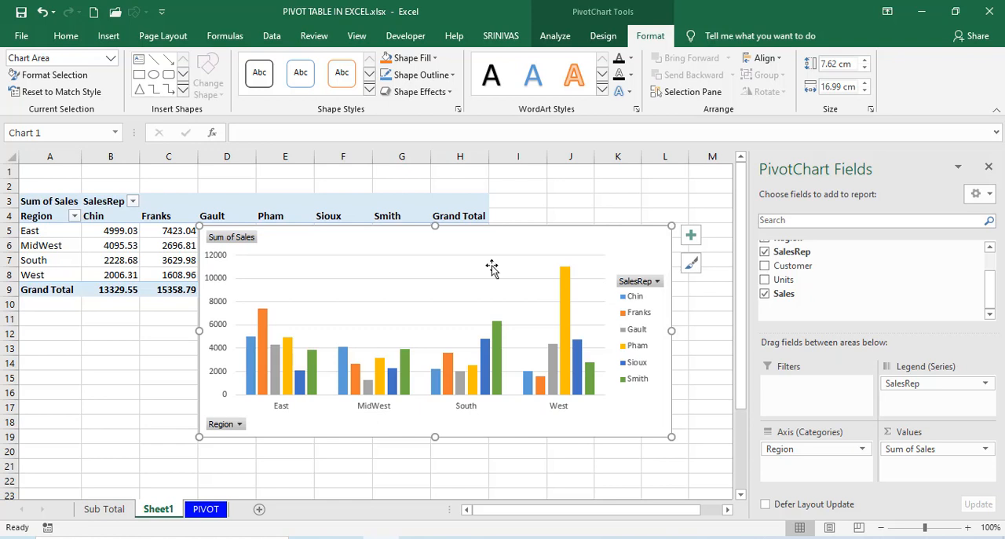
Filter the PivotChart's Region field to show only East and MidWest.
left_click(226, 425)
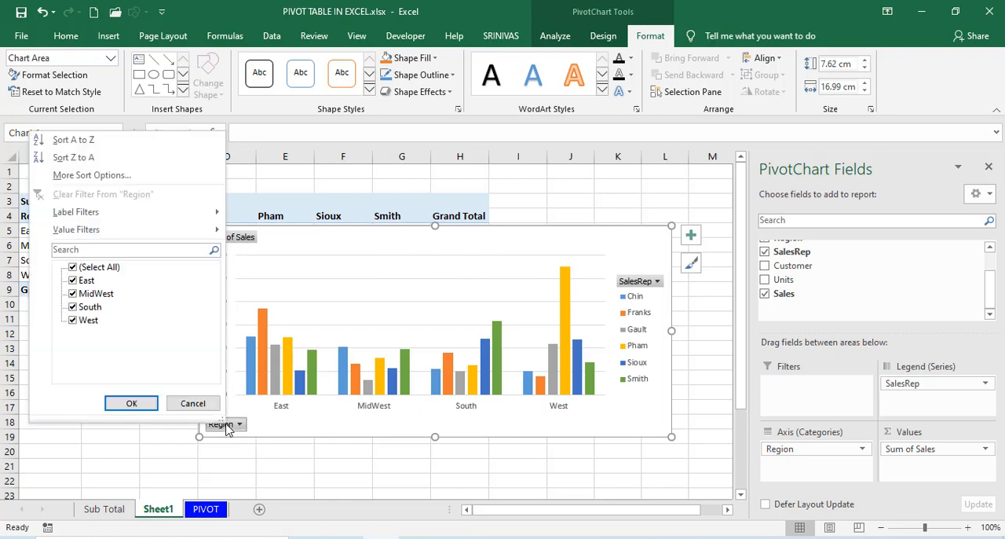
left_click(73, 267)
left_click(73, 280)
left_click(72, 293)
left_click(131, 403)
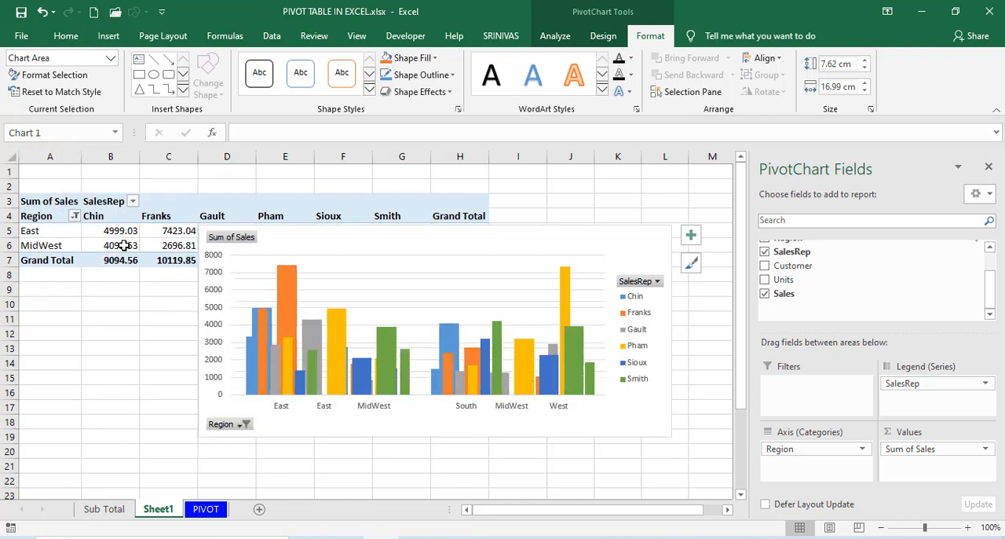
Filter the PivotChart's SalesRep field to show only the first two sales reps in the list.
left_click(638, 283)
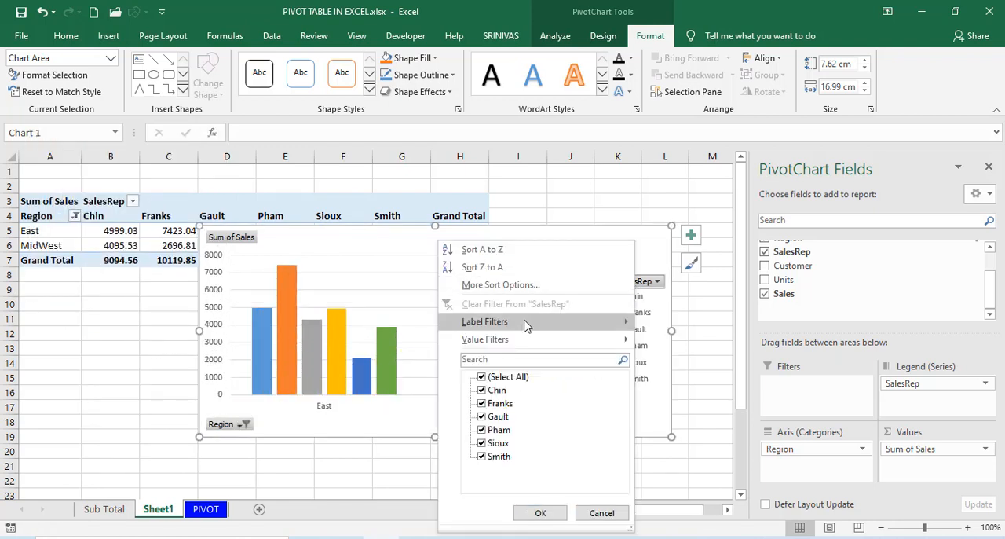
left_click(482, 377)
left_click(482, 389)
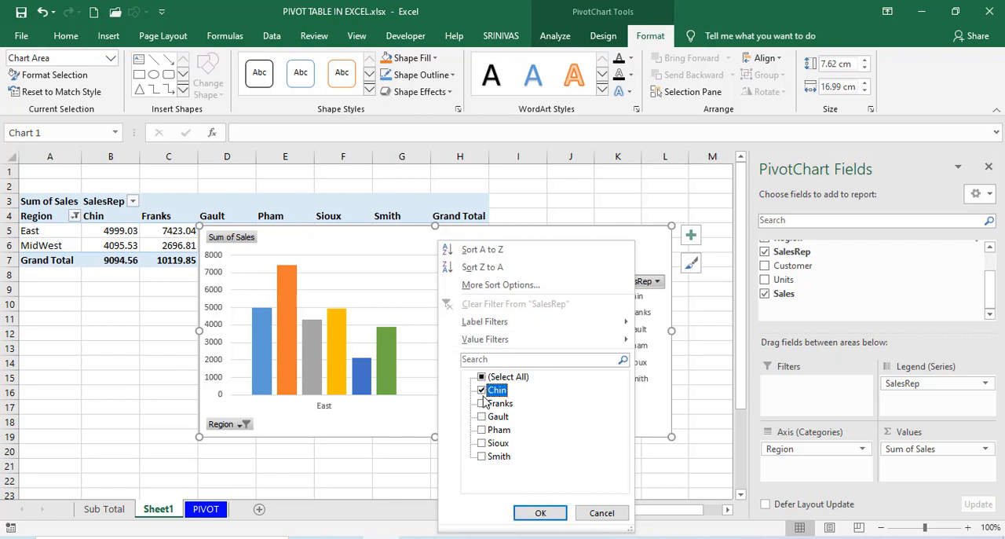
left_click(482, 403)
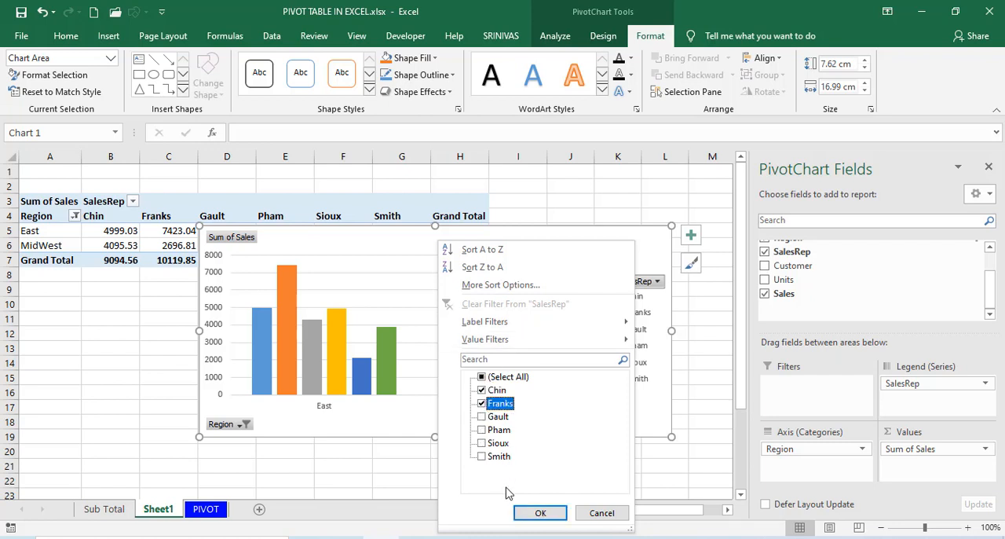
left_click(540, 511)
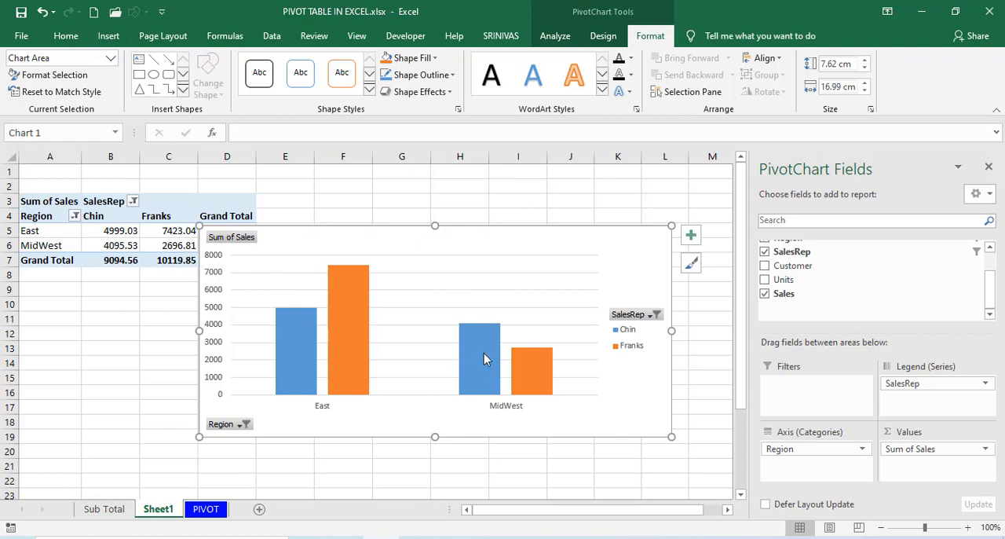
Show all sales reps in the PivotChart again.
left_click(634, 315)
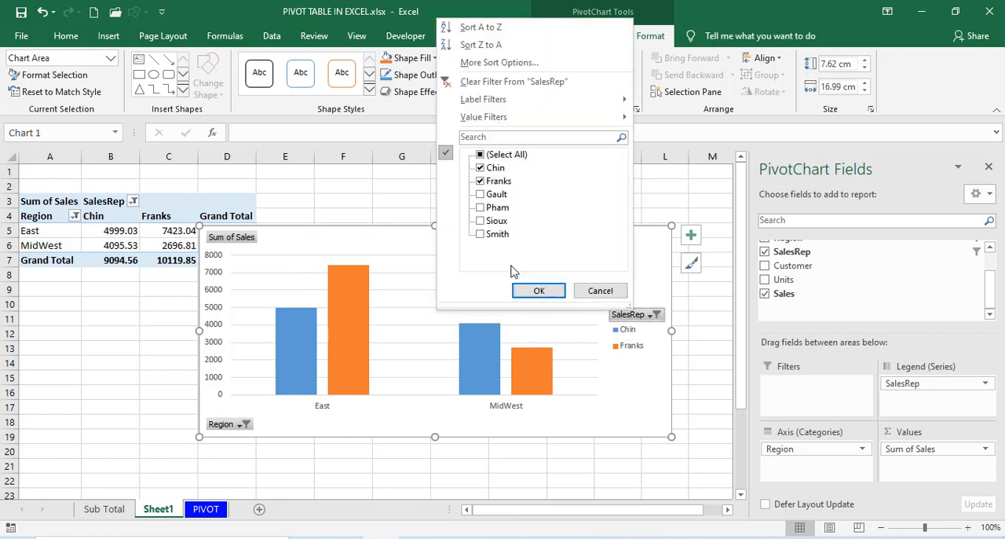
left_click(480, 157)
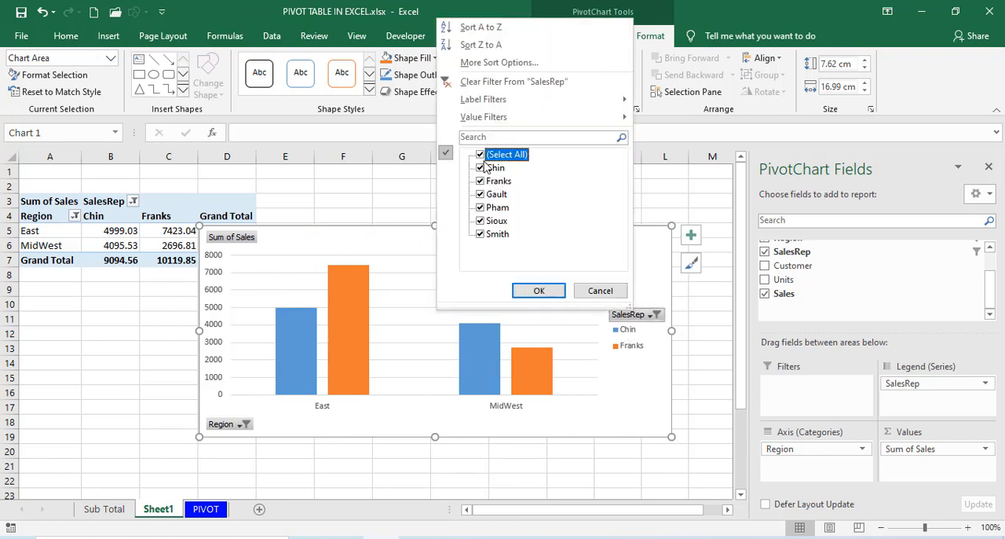
left_click(537, 290)
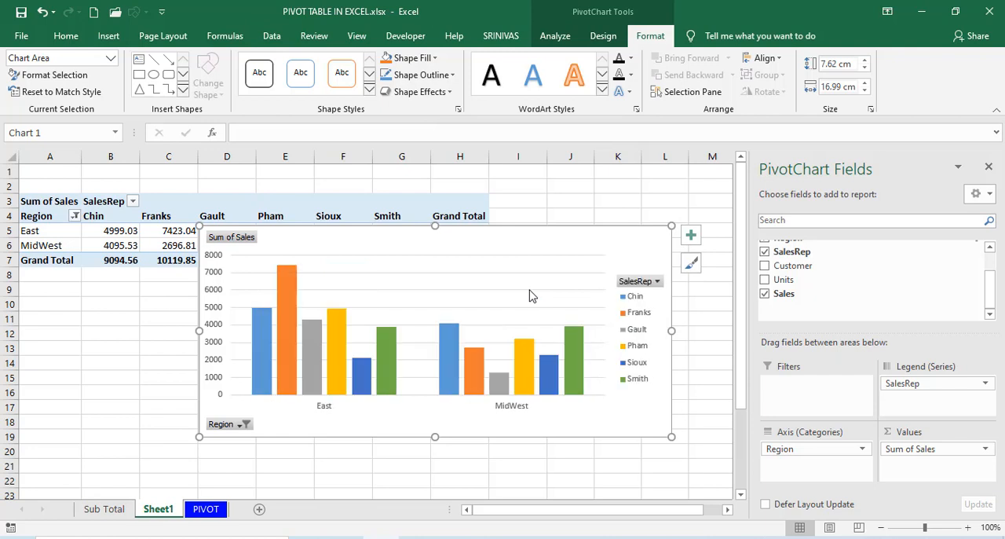
Show all regions in the PivotChart again and delete the chart from Sheet1.
left_click(236, 425)
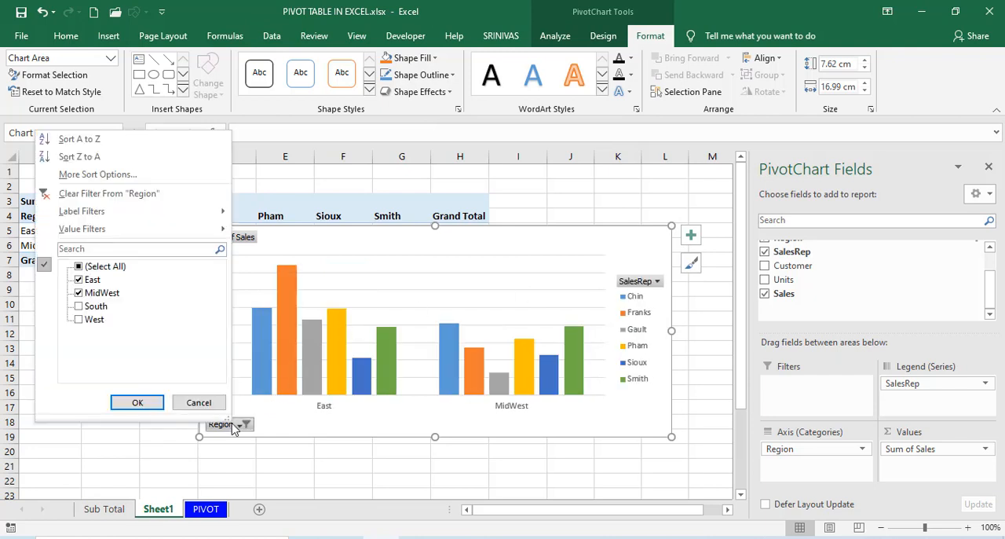
left_click(79, 267)
left_click(137, 402)
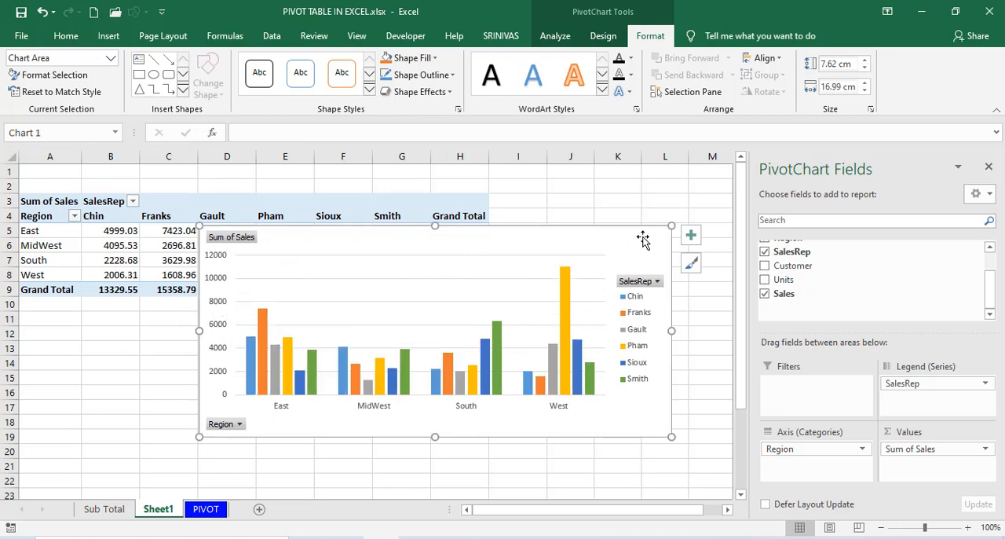
key("Delete")
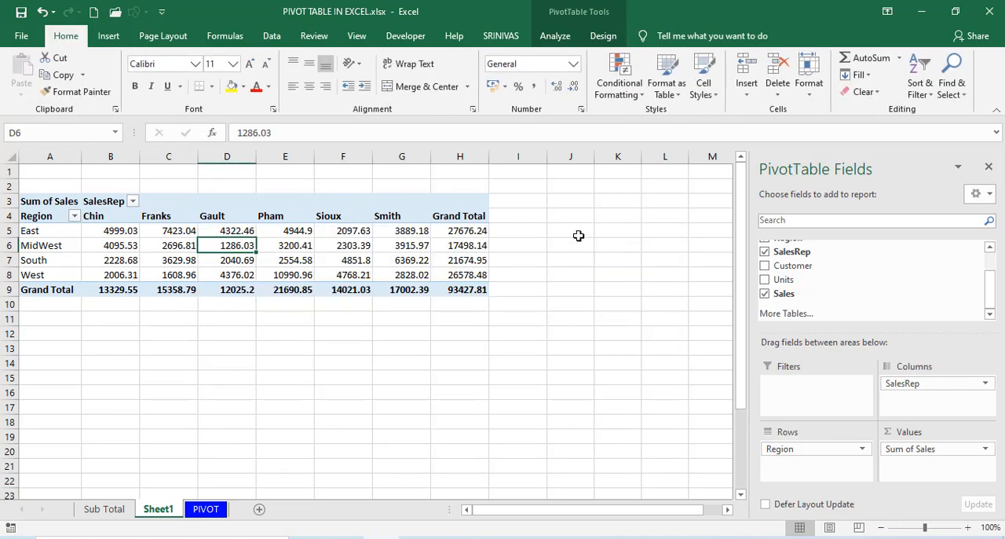
Insert a Clustered Column PivotChart from the Region and SalesRep PivotTable on Sheet1.
left_click(555, 38)
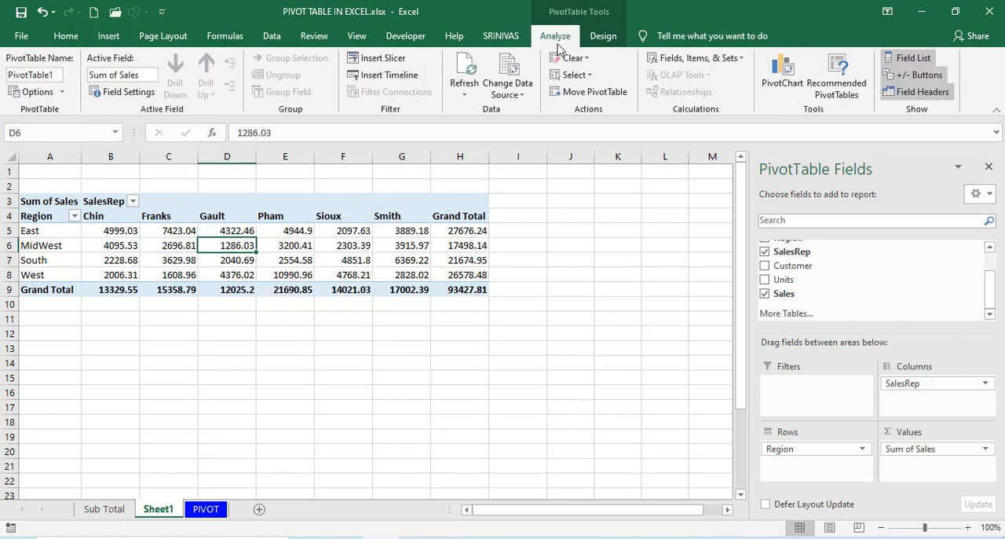
left_click(780, 79)
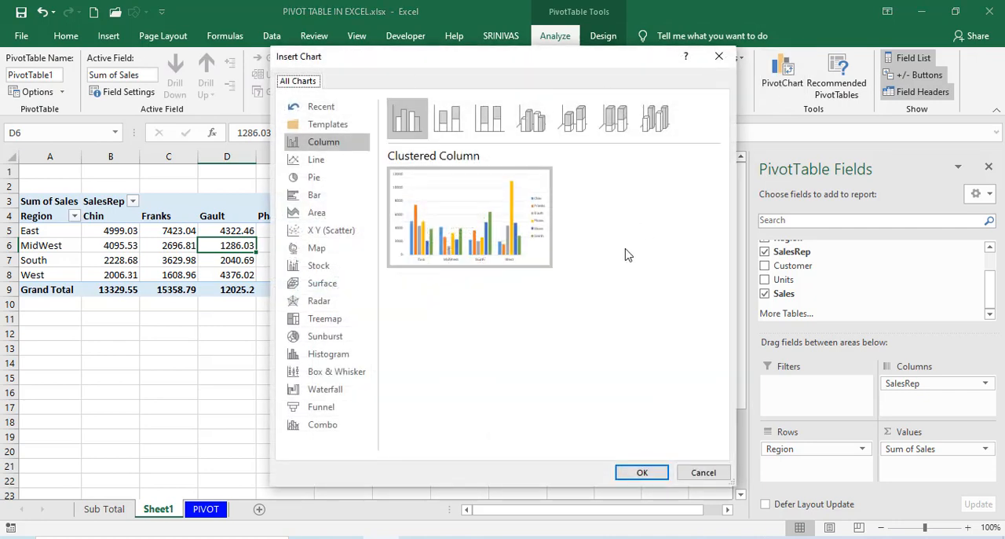
left_click(641, 472)
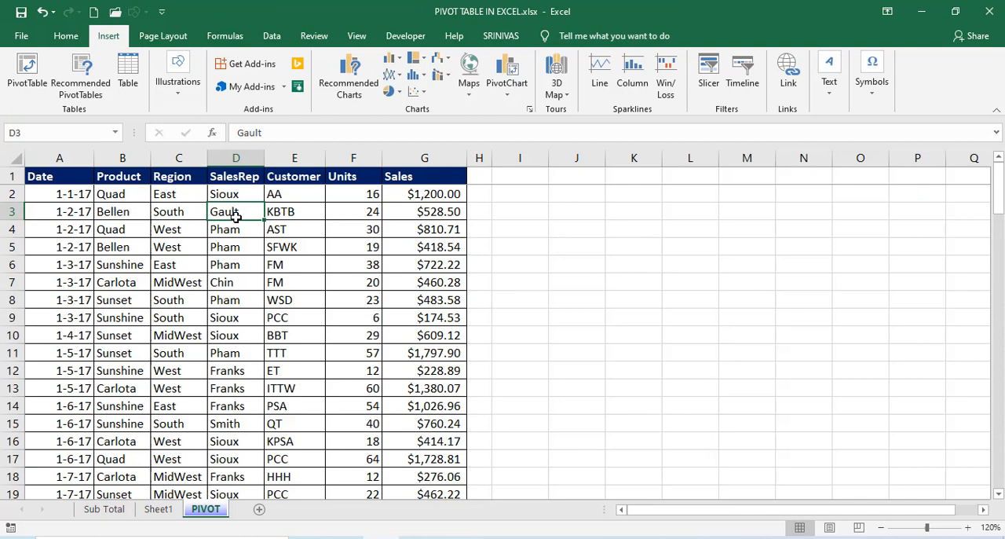
Browse the recommended PivotTables for the sales data on the PIVOT sheet.
left_click(169, 217)
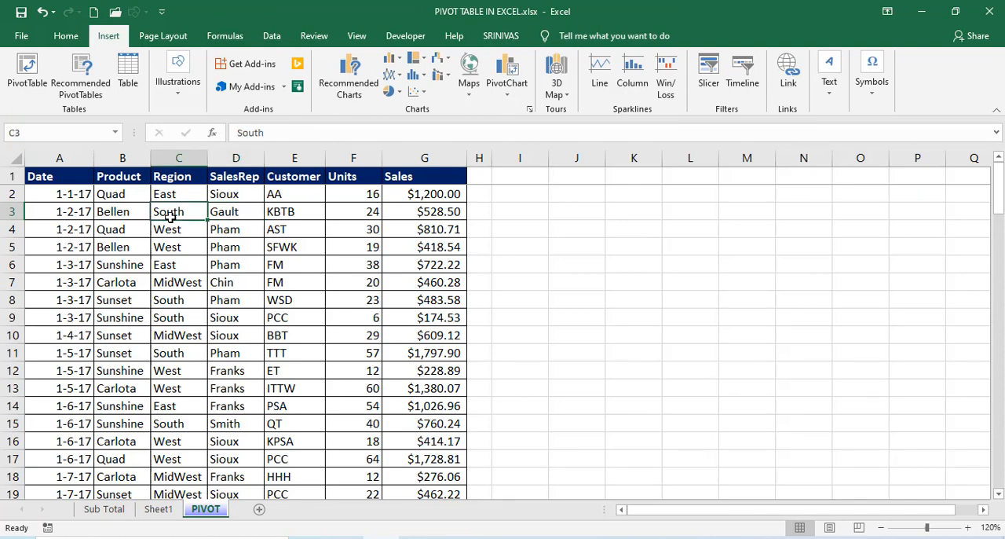
left_click(223, 215)
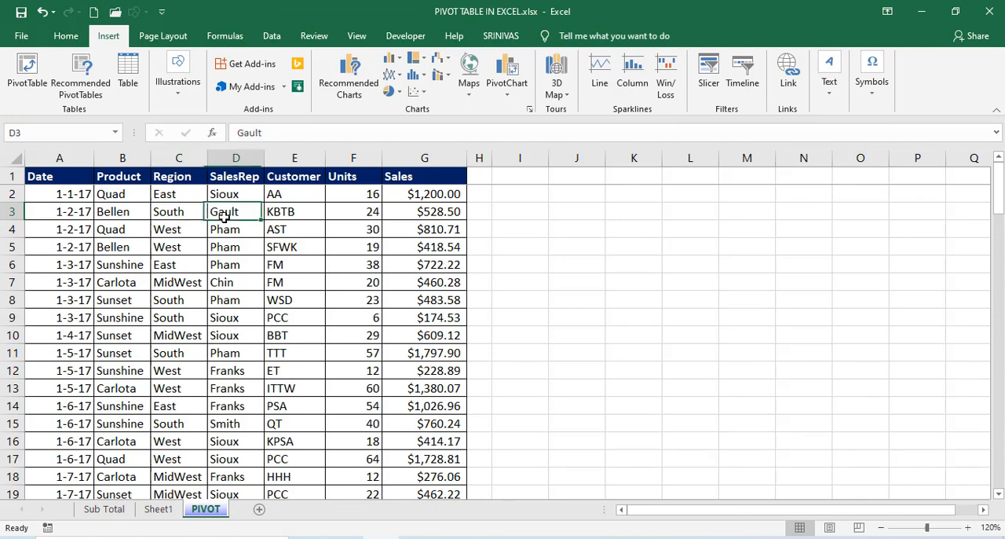
left_click(82, 88)
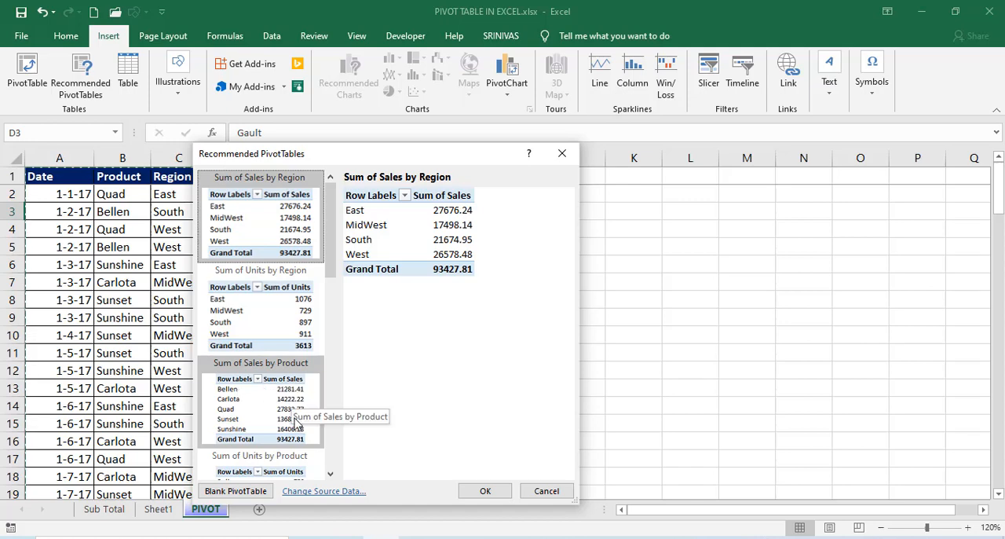
left_click_drag(331, 271, 339, 252)
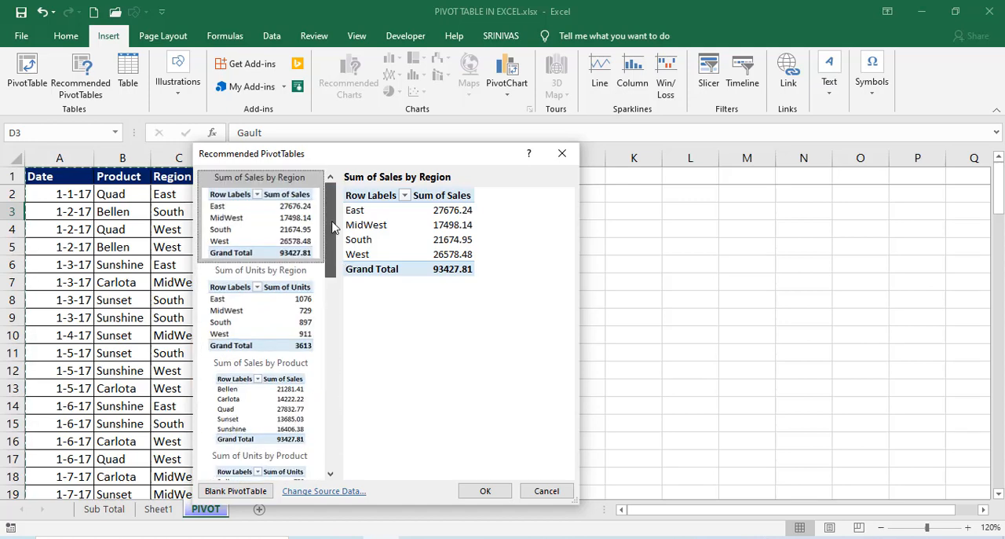
left_click(333, 334)
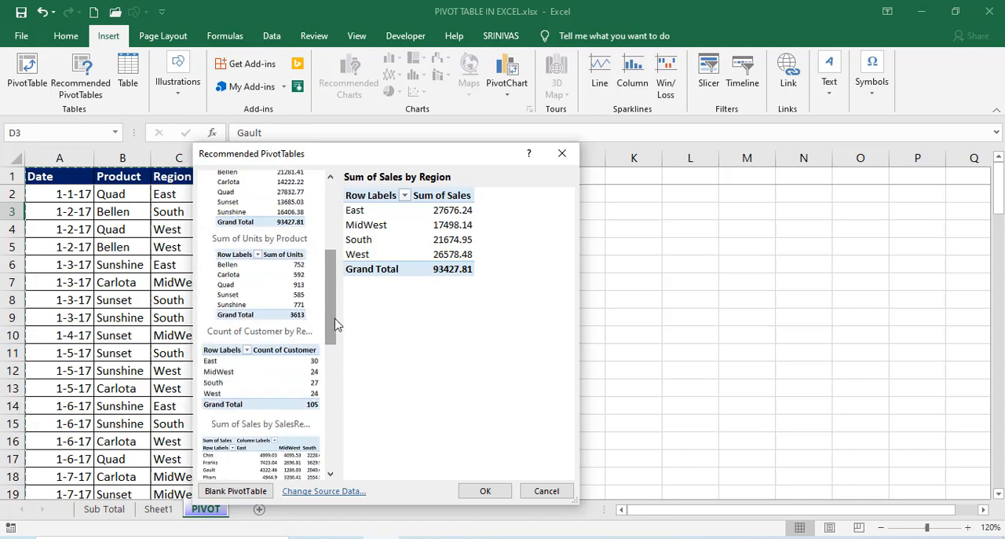
left_click(337, 235)
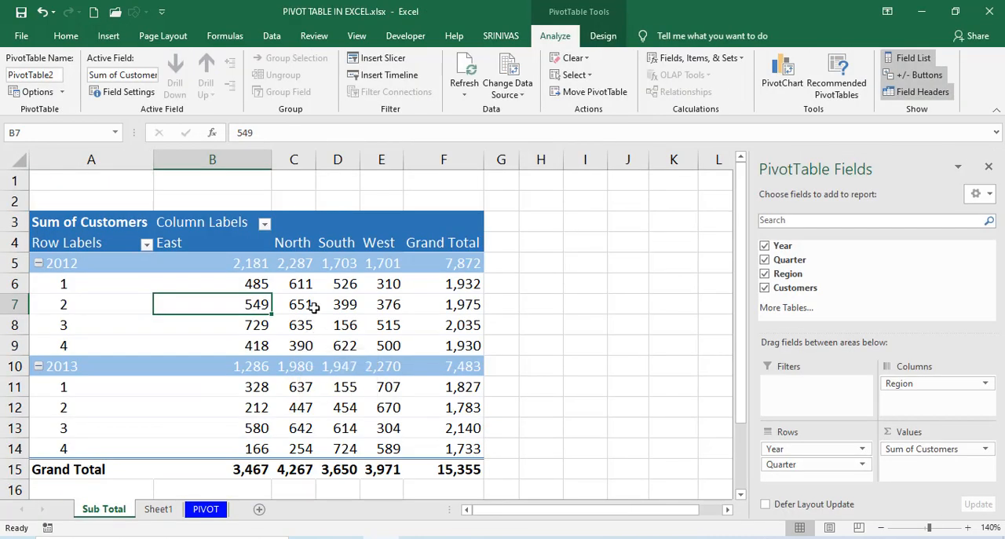
Show all subtotals at the bottom of each group in the Sum of Customers PivotTable on the Sub Total sheet.
left_click(312, 307)
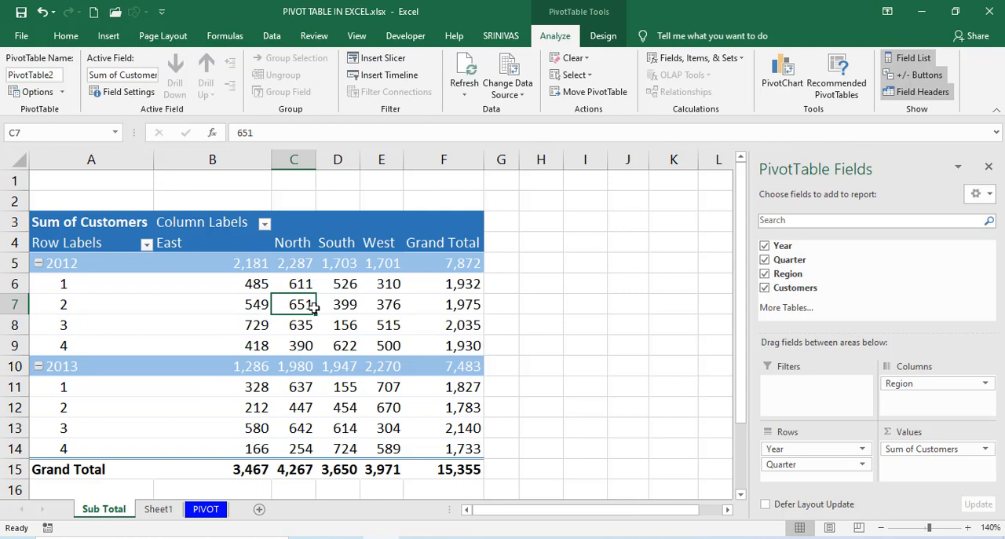
left_click(609, 37)
left_click(14, 88)
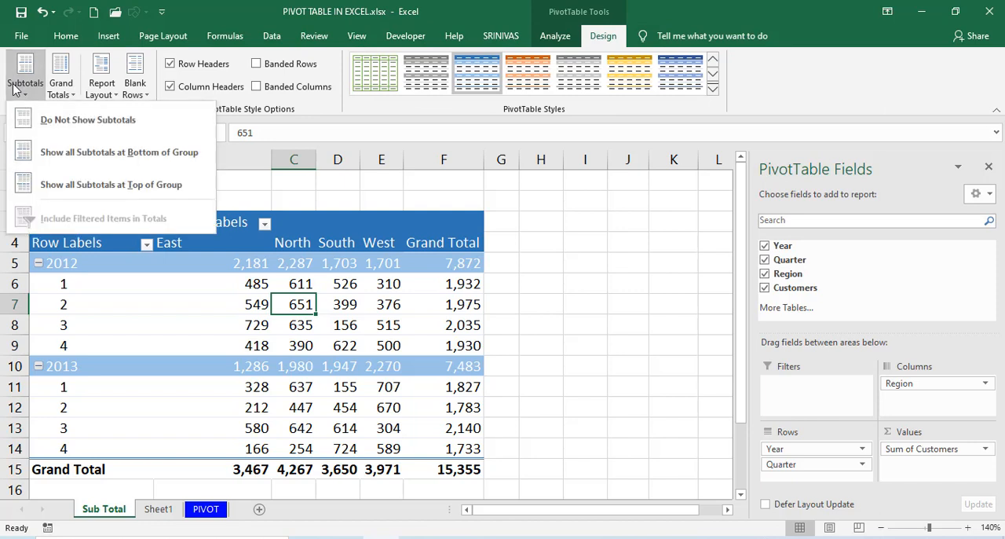
left_click(14, 88)
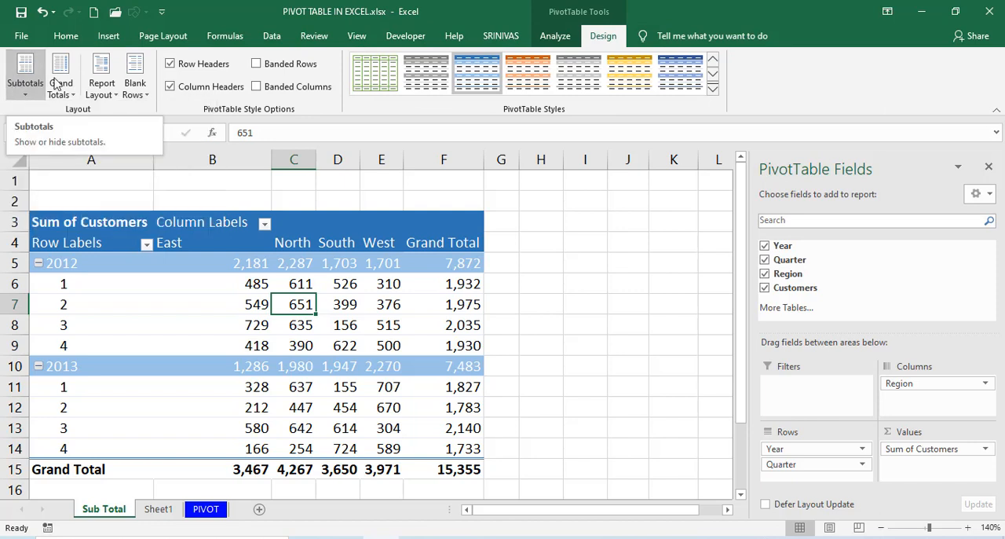
mouse_move(188, 291)
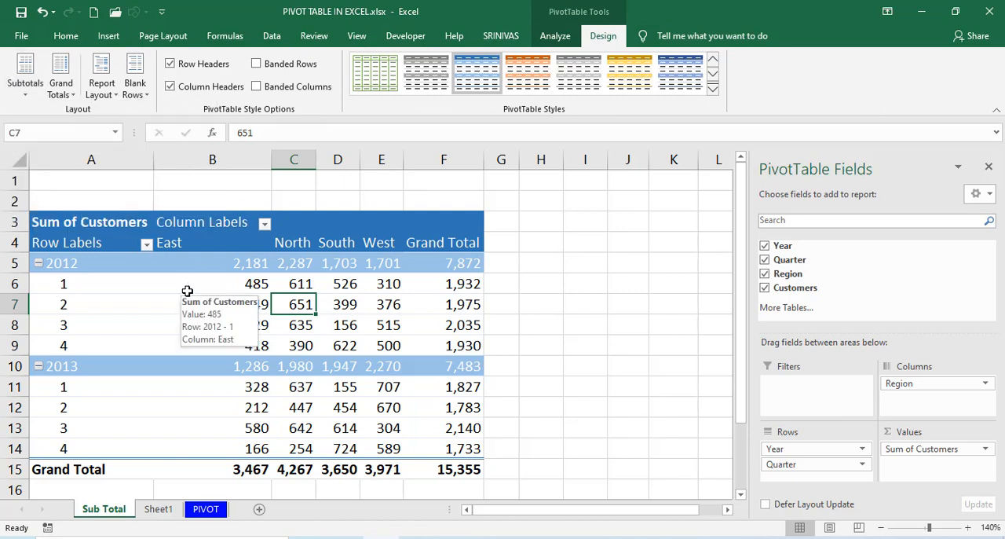
left_click(33, 99)
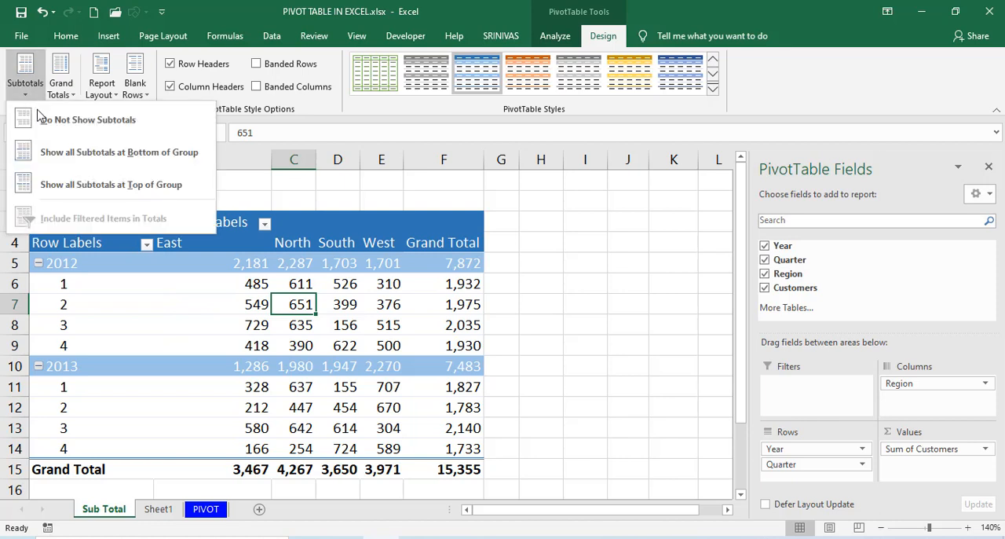
left_click(284, 337)
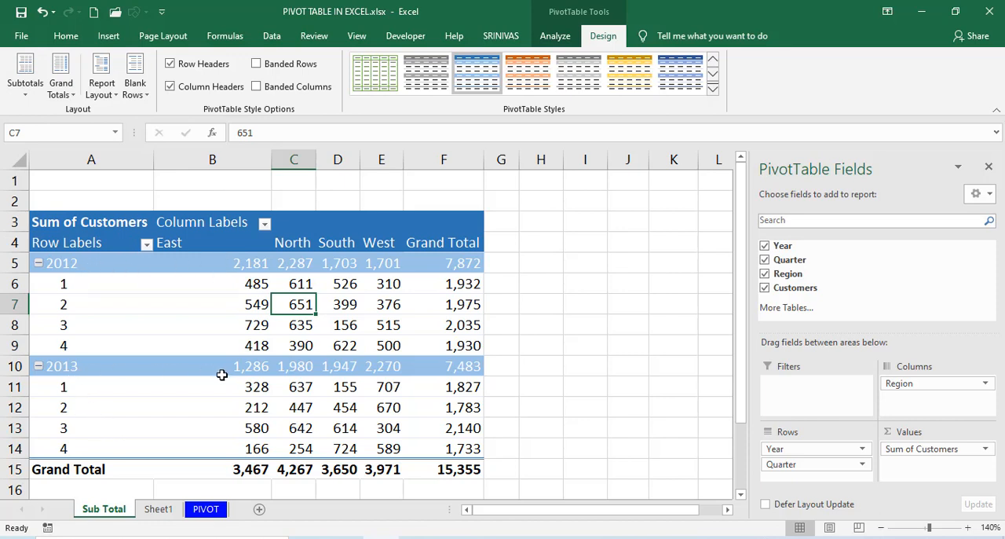
left_click(26, 87)
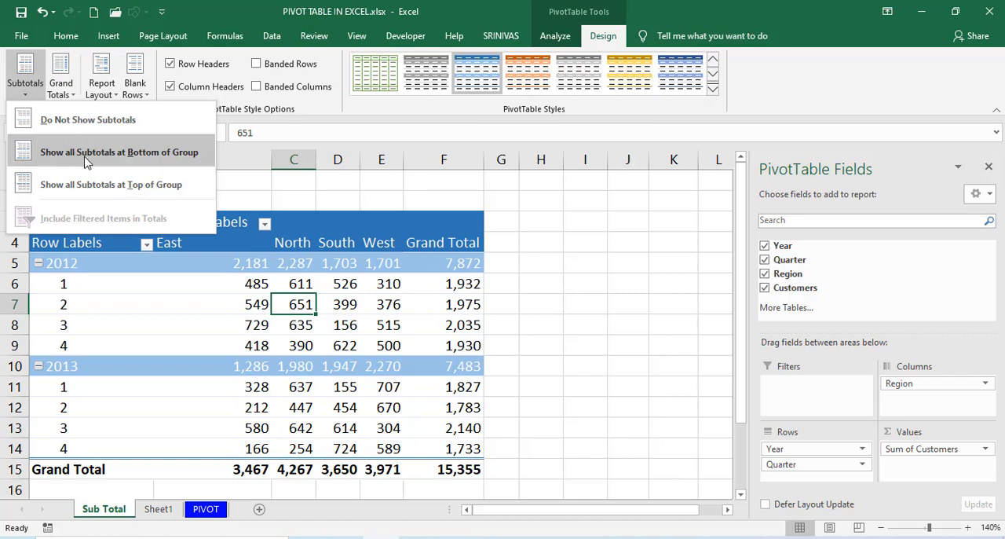
left_click(148, 156)
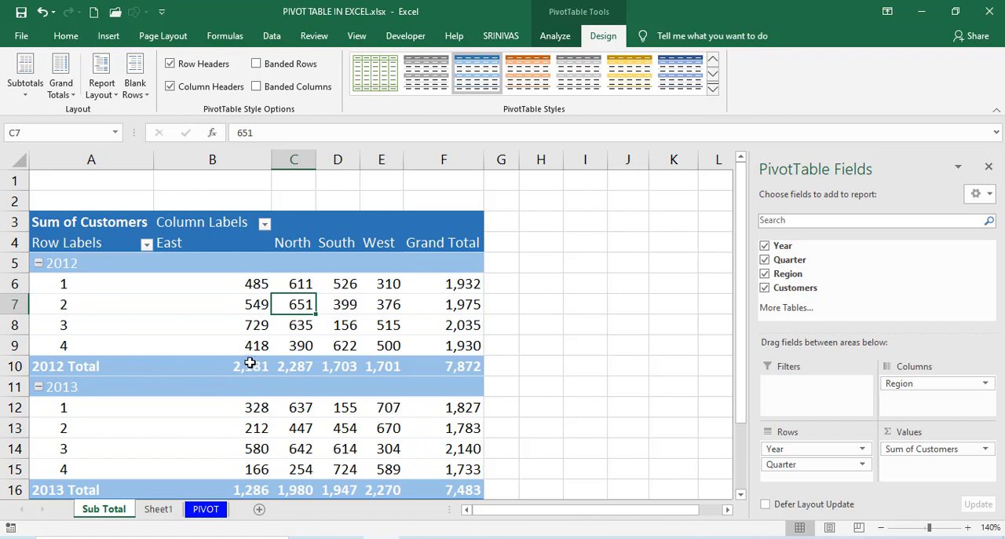
Move the PivotTable's subtotals to the top of each group, and hide the subtotals altogether.
left_click(22, 85)
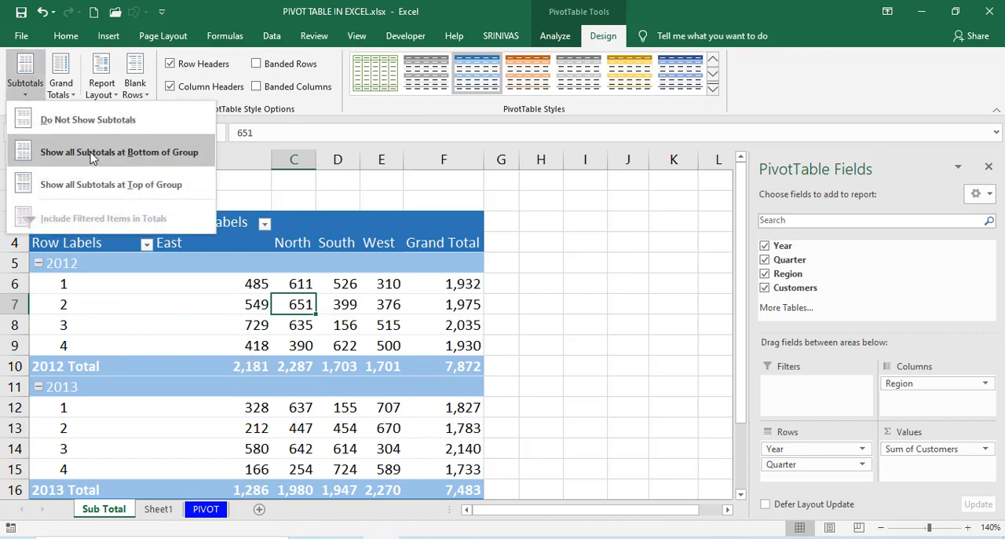
left_click(88, 186)
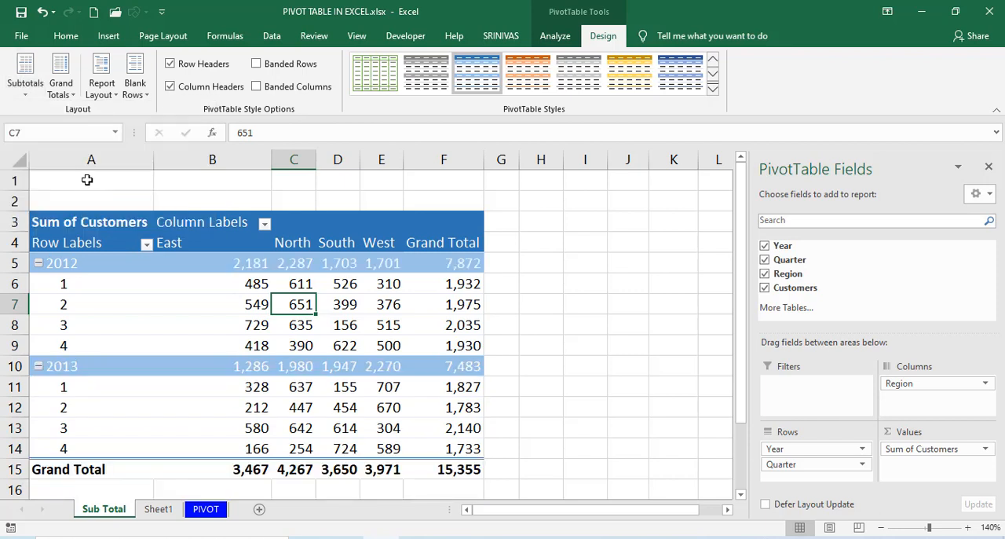
left_click(34, 98)
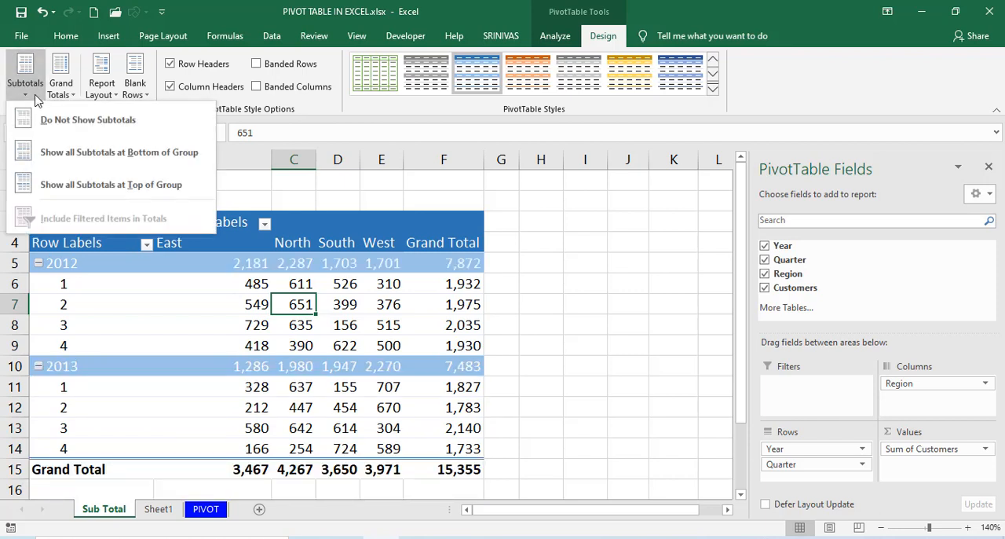
left_click(88, 122)
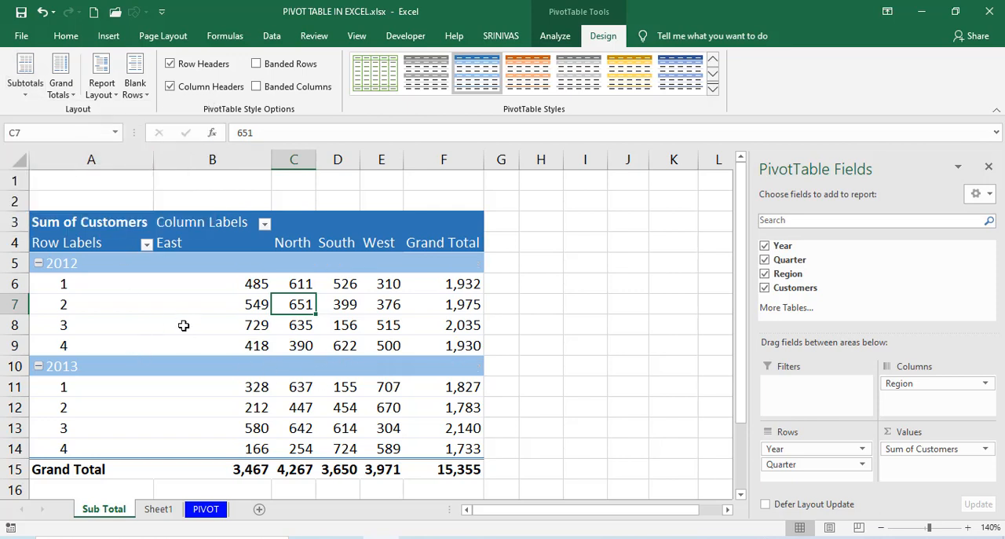
Show all the PivotTable's subtotals again at the bottom of each year group.
left_click(25, 79)
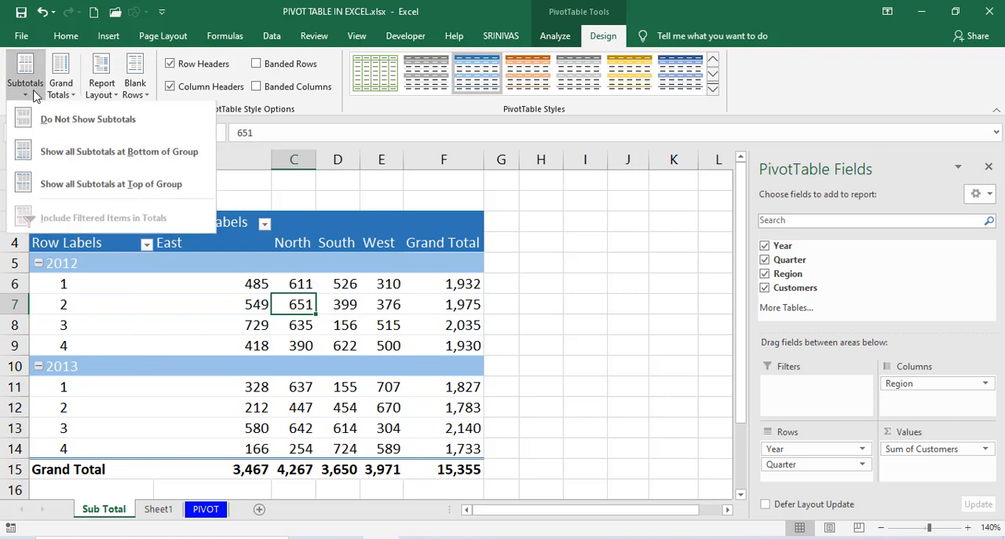
left_click(106, 155)
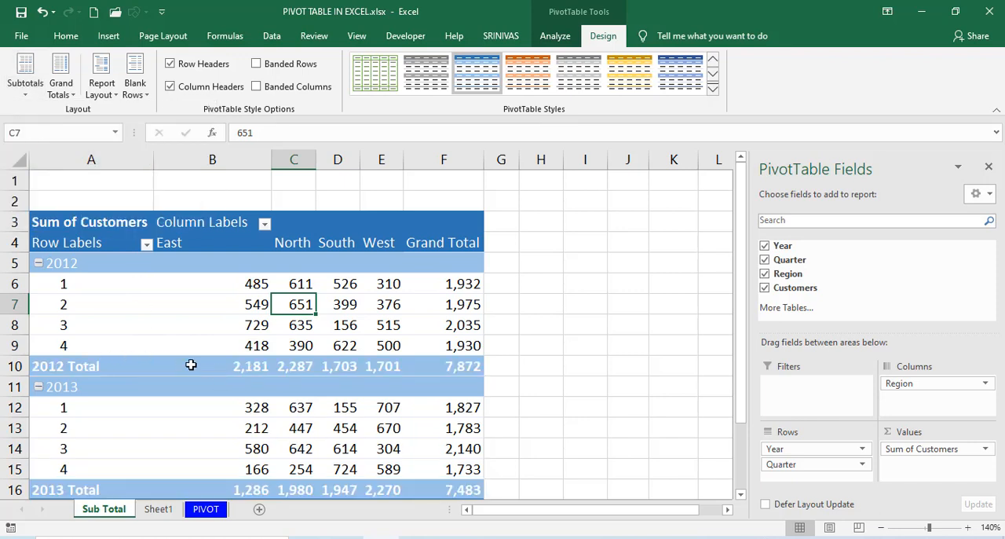
mouse_move(182, 363)
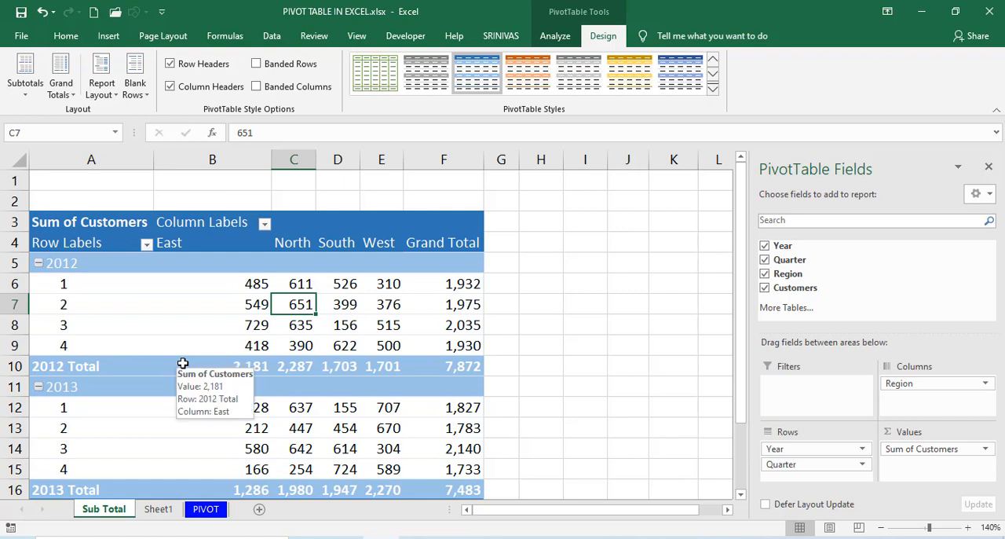
left_click(174, 307)
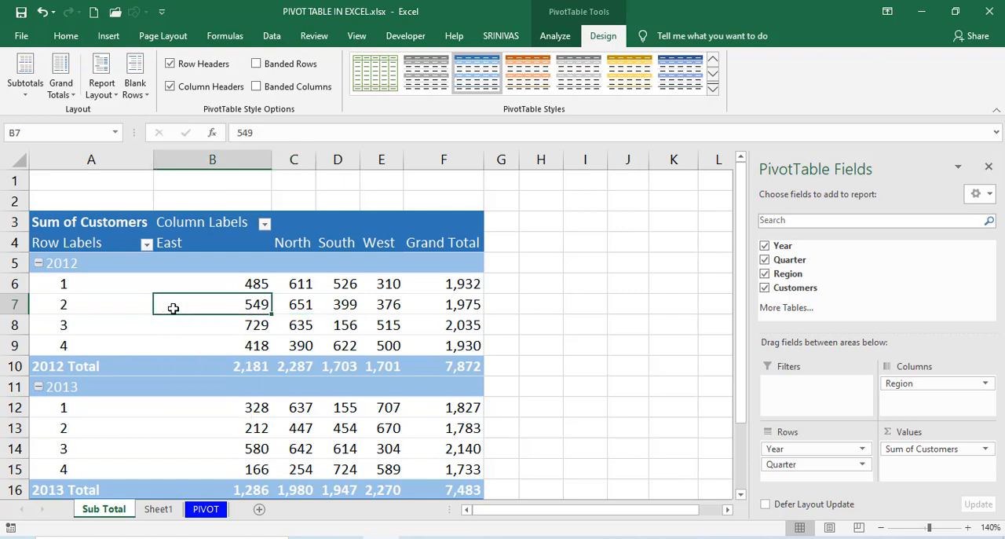
Turn off the PivotTable's grand totals for both rows and columns.
left_click(61, 92)
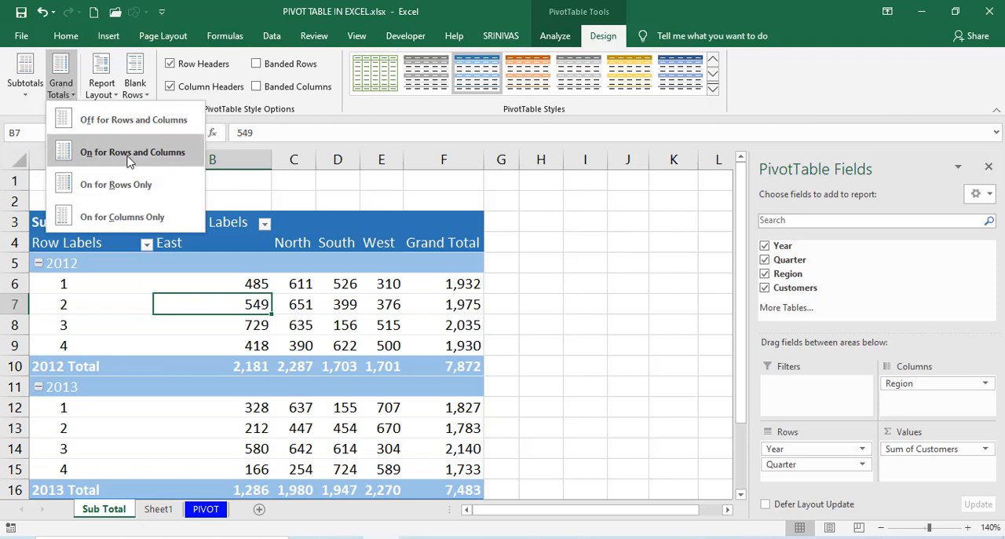
left_click(410, 244)
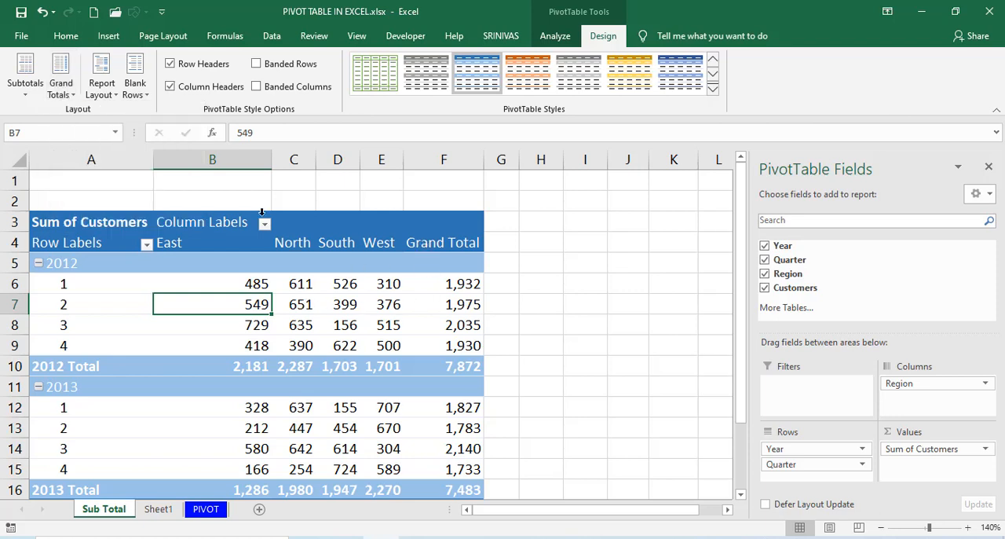
left_click(64, 88)
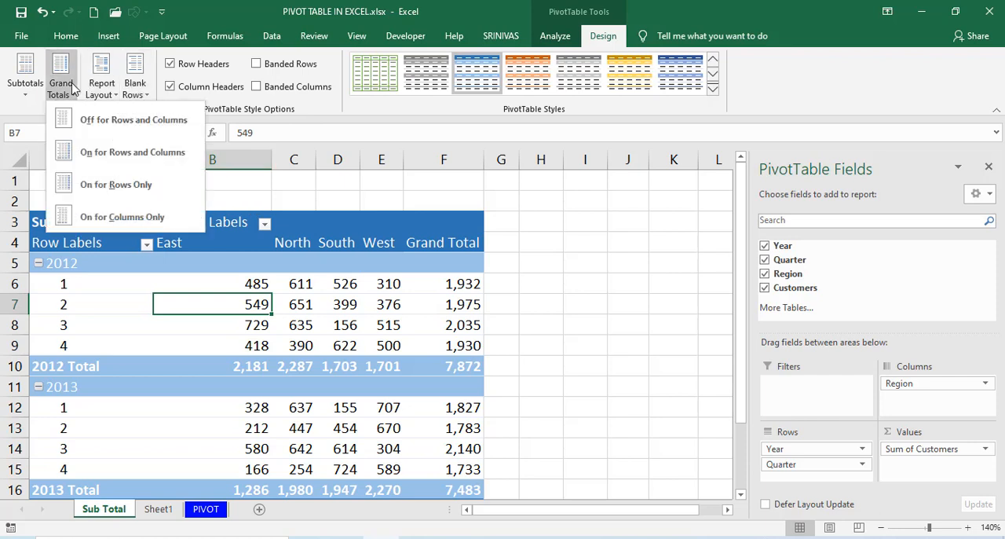
left_click(114, 122)
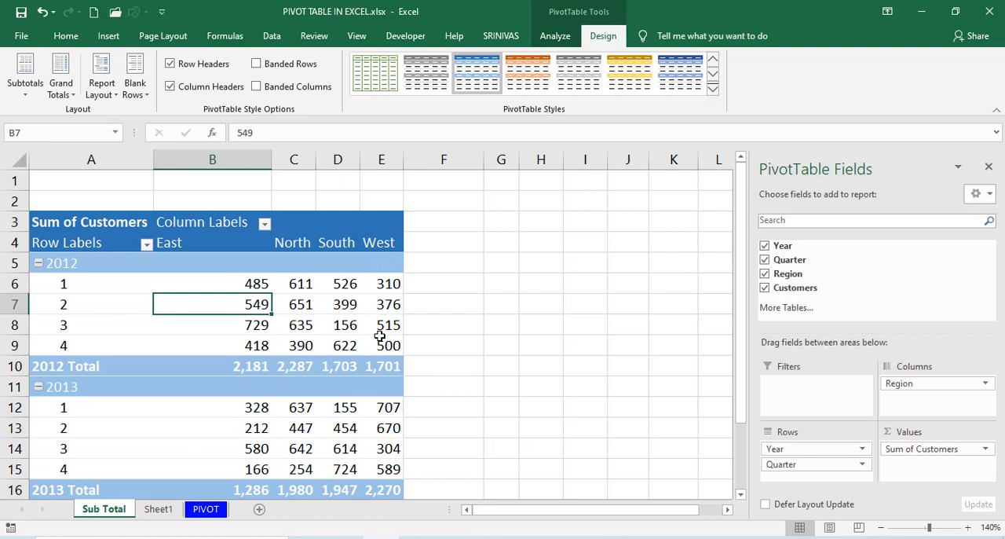
Turn the PivotTable's grand totals back on for both rows and columns.
left_click(55, 85)
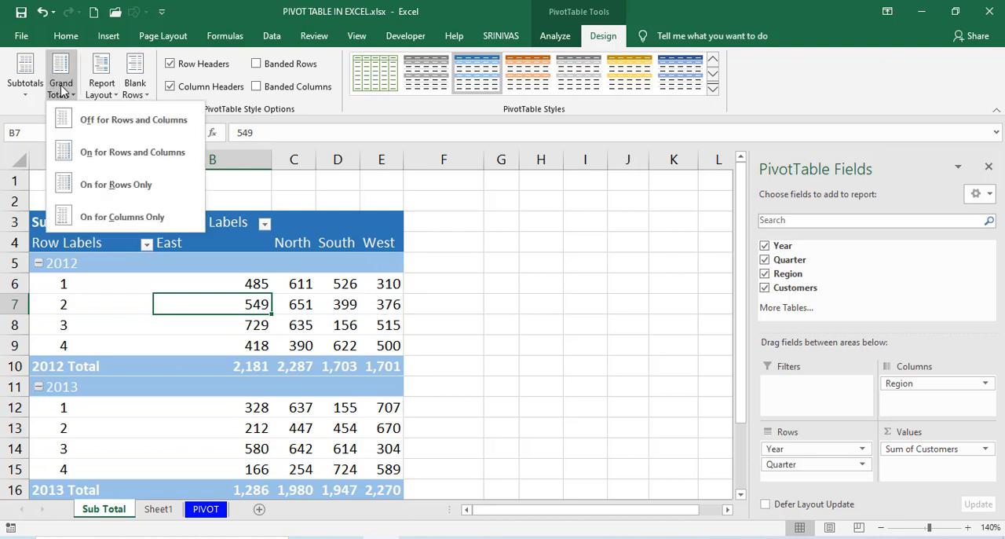
left_click(106, 154)
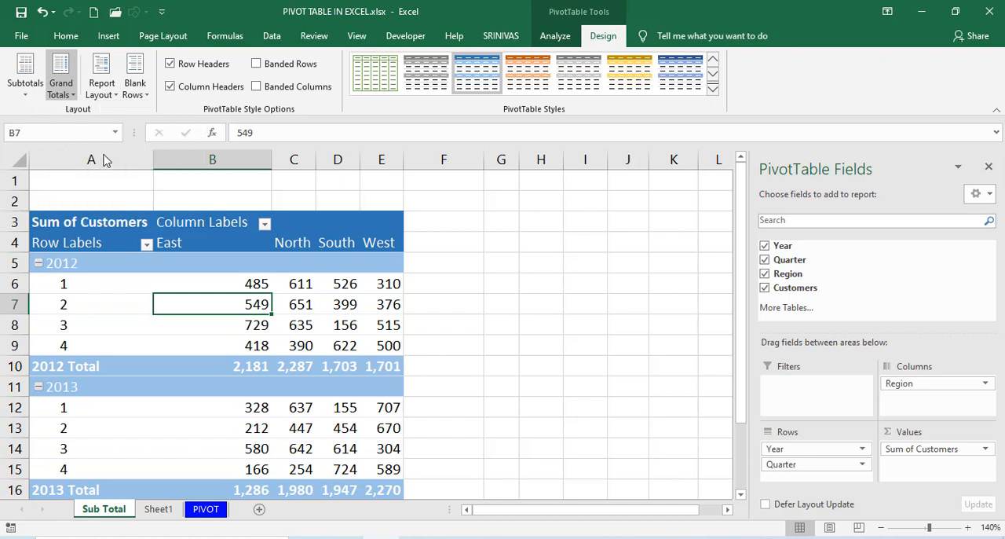
left_click(61, 82)
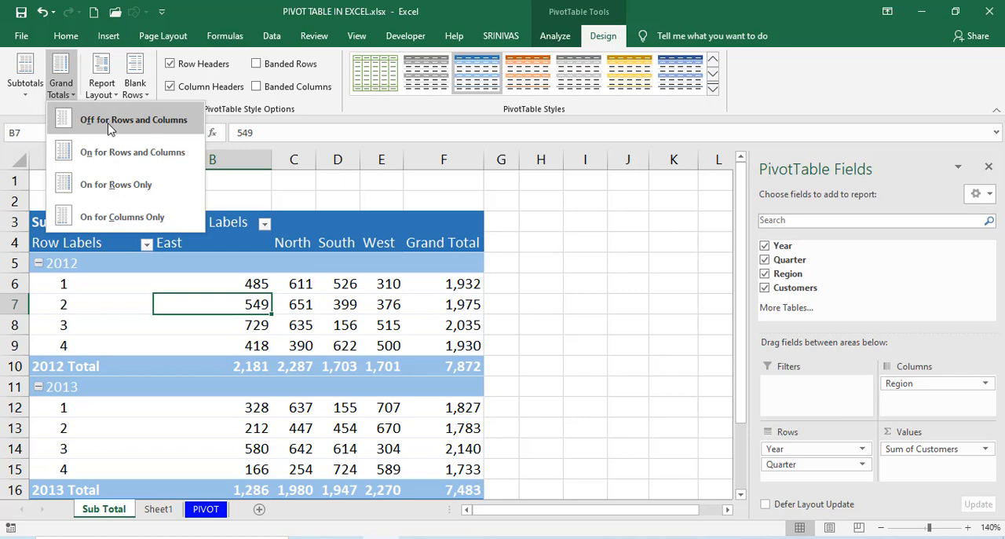
key("Escape")
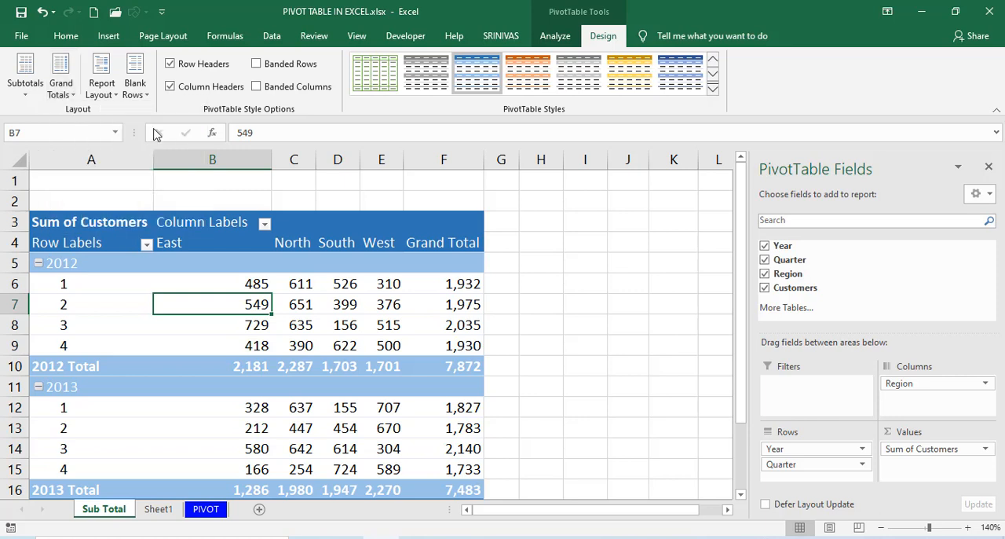
Insert a blank line after each item in the Sum of Customers PivotTable.
left_click(141, 90)
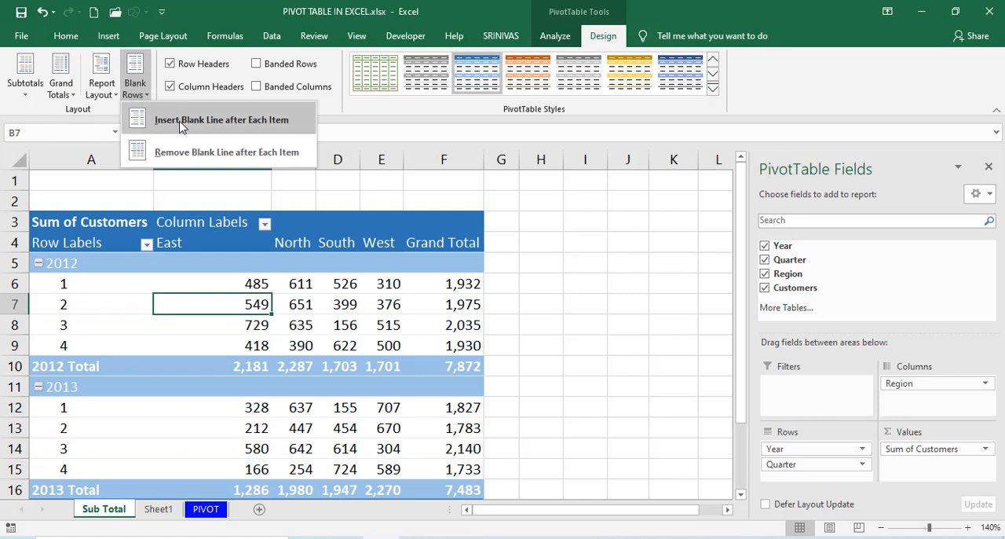
left_click(244, 134)
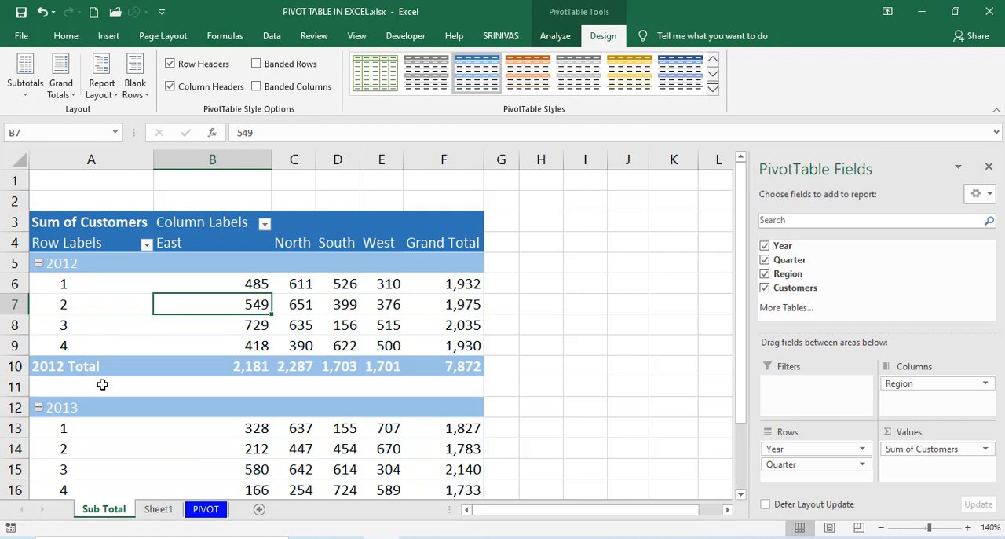
left_click(88, 287)
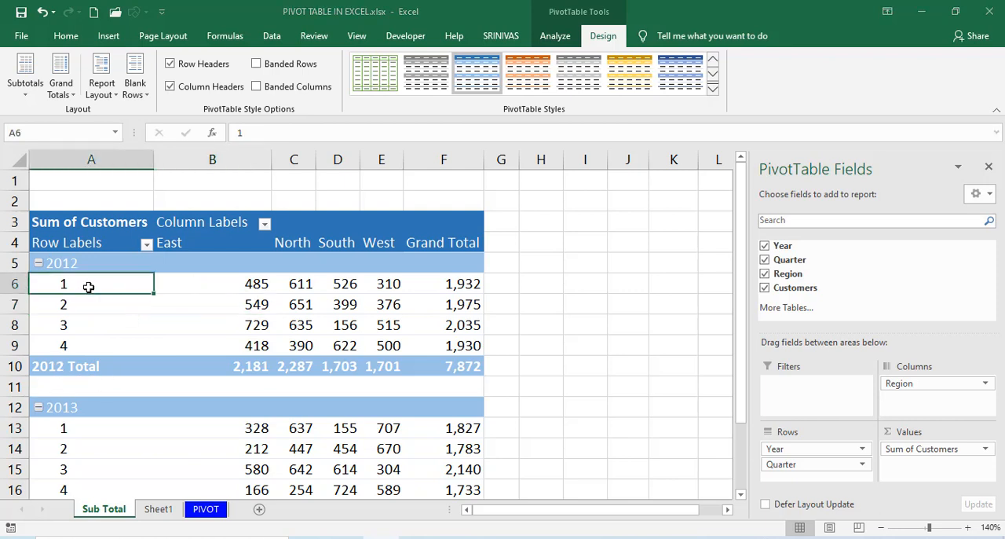
Remove the blank line after each item in the Sum of Customers PivotTable, and insert the blank lines again.
left_click(135, 92)
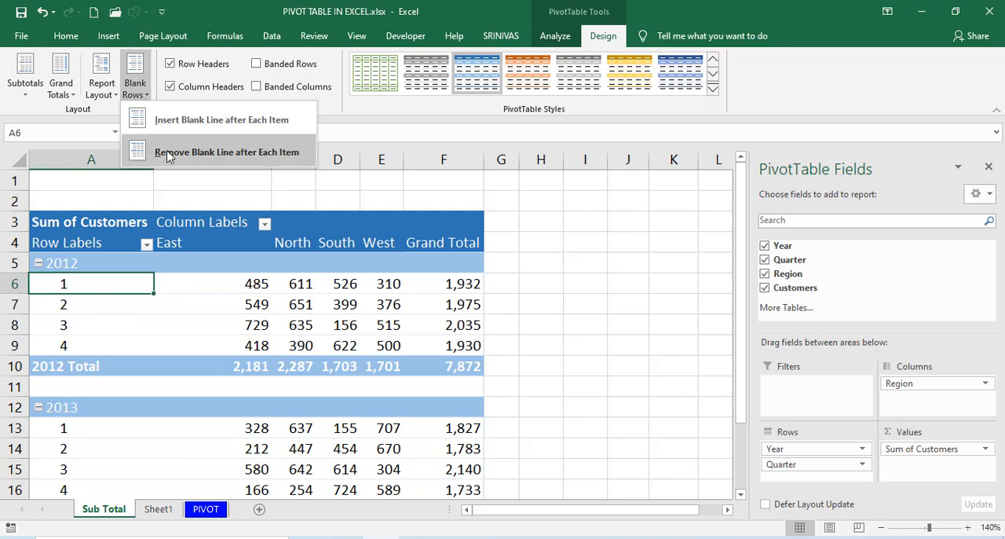
left_click(240, 153)
left_click(135, 95)
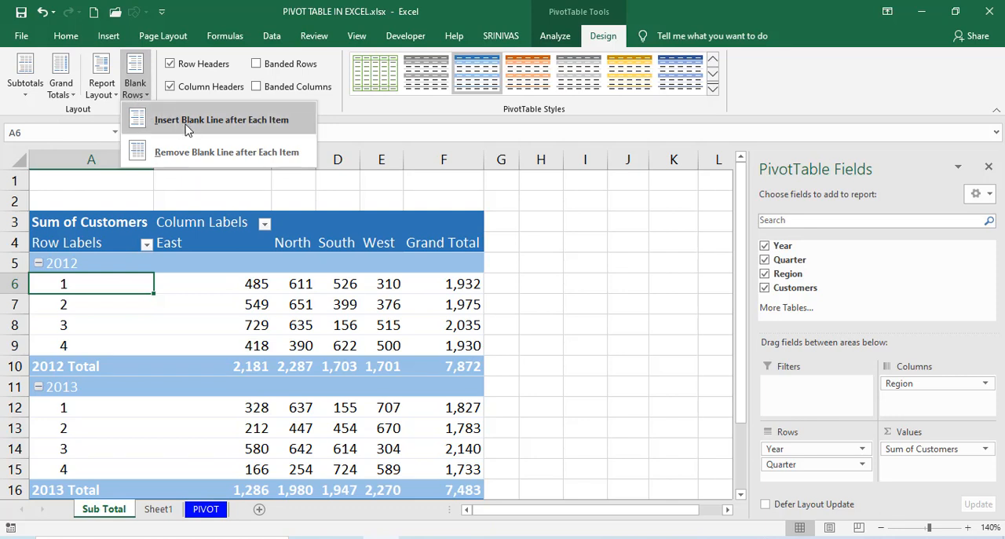
left_click(189, 131)
Remove the blank line after each item in the Sum of Customers PivotTable.
left_click(135, 90)
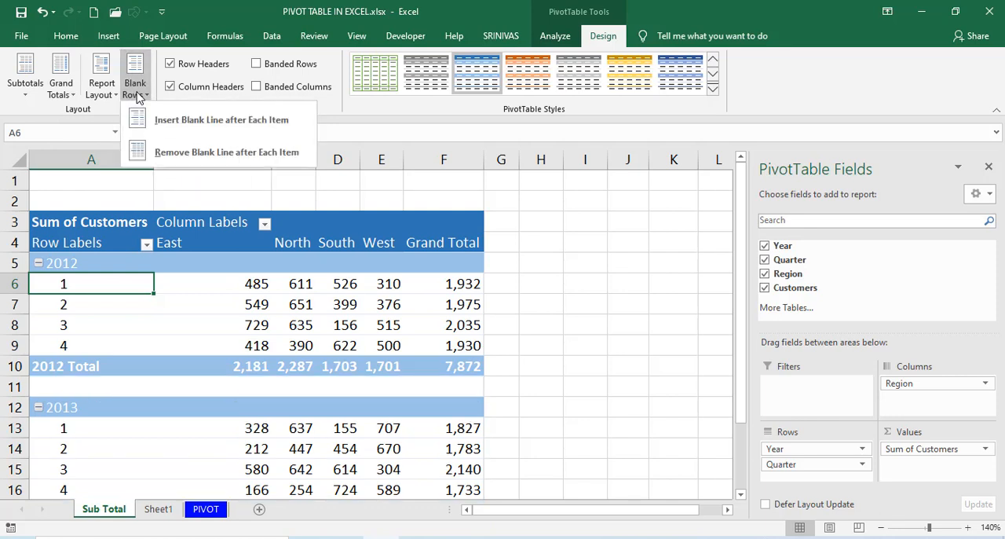
left_click(176, 154)
left_click(278, 299)
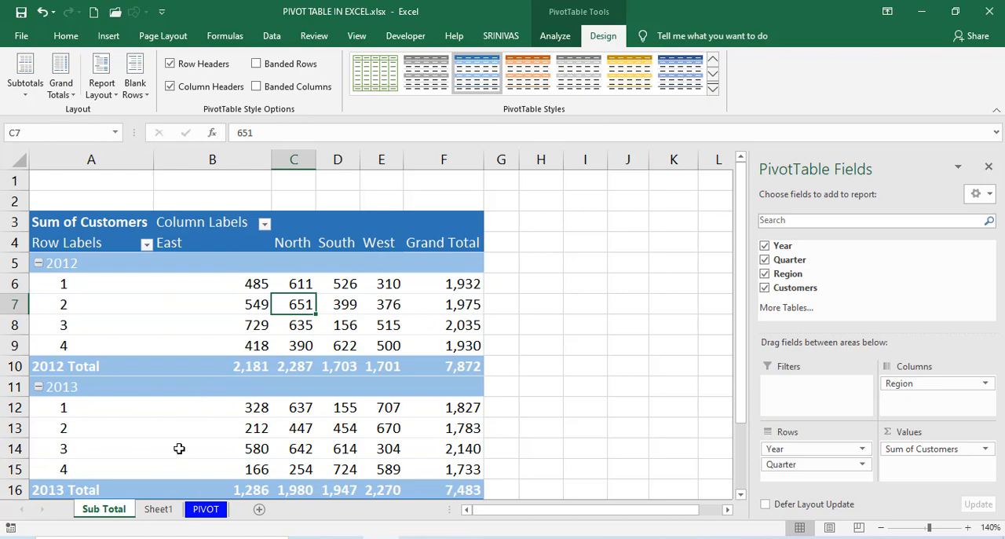
Switch to Sheet1 and browse the built-in PivotTable styles for the Sum of Sales PivotTable without applying one.
left_click(158, 509)
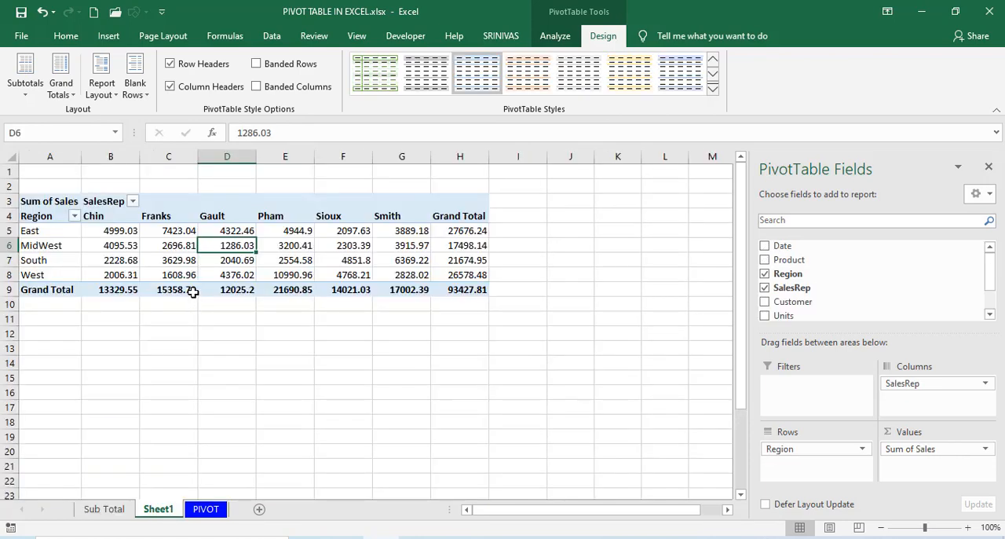
left_click(712, 89)
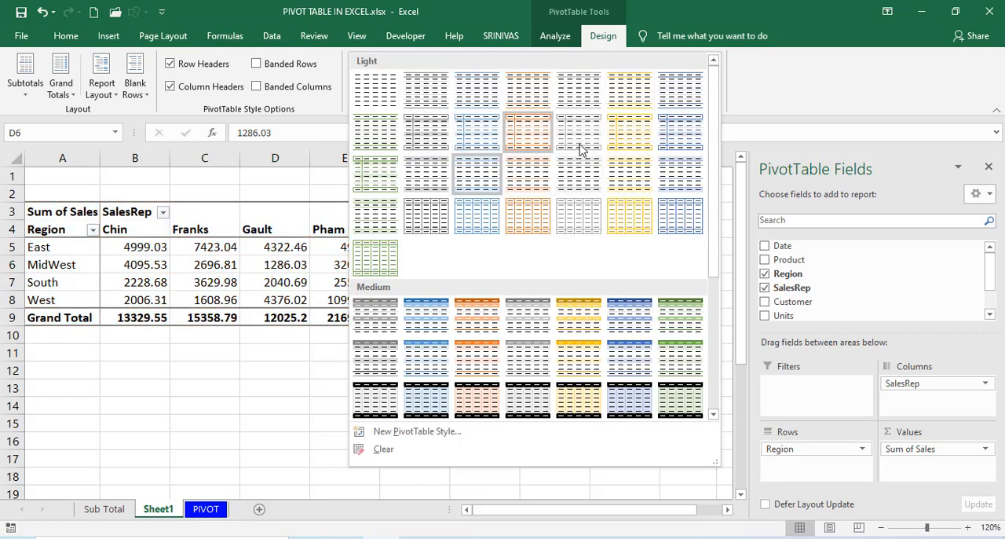
left_click_drag(714, 166, 721, 120)
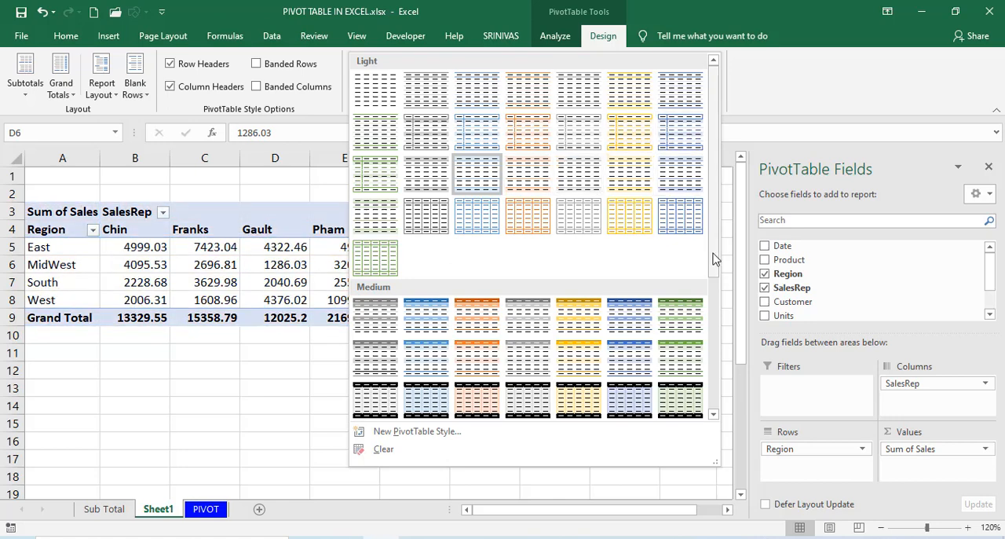
left_click(714, 312)
left_click(719, 166)
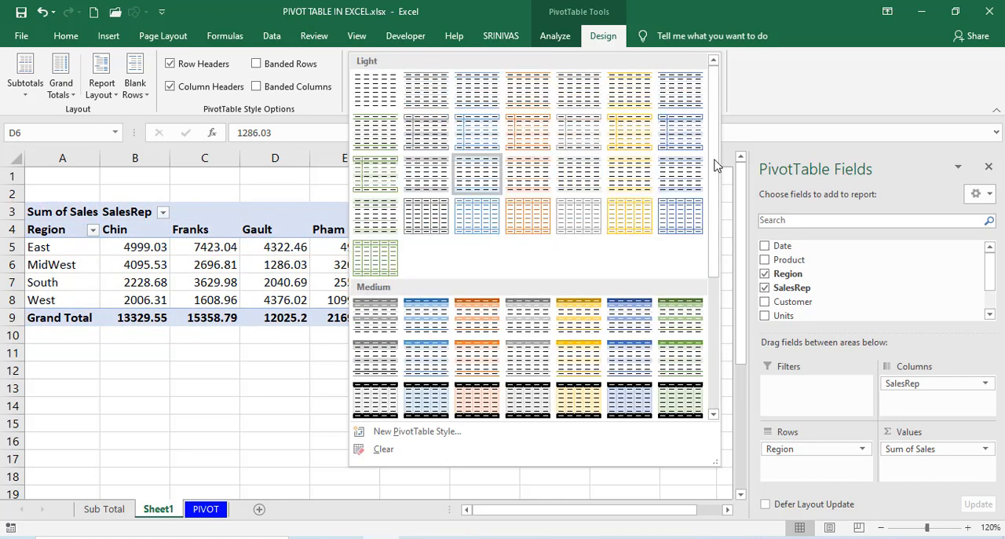
left_click(206, 254)
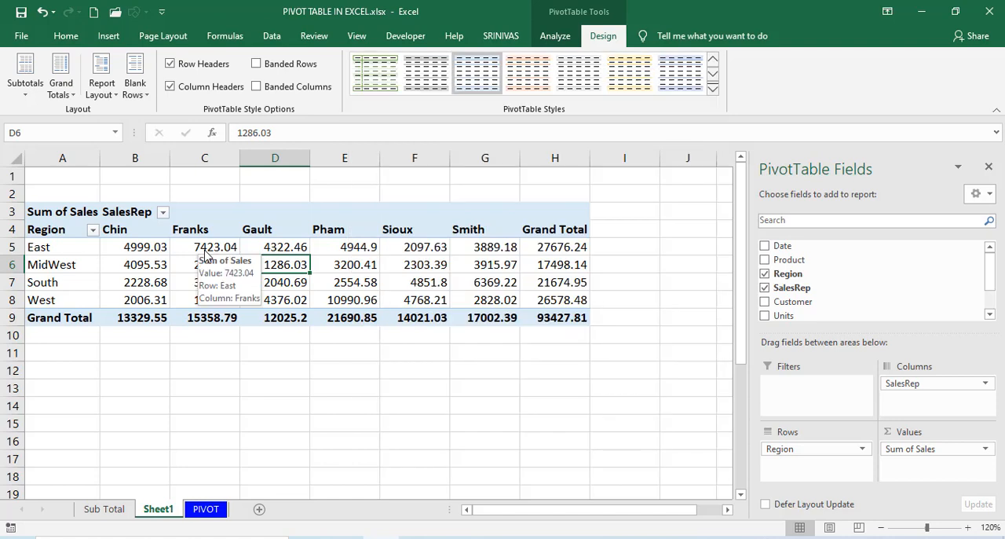
Start a new PivotTable style and format its First Column element with a white font and a red fill.
left_click(712, 89)
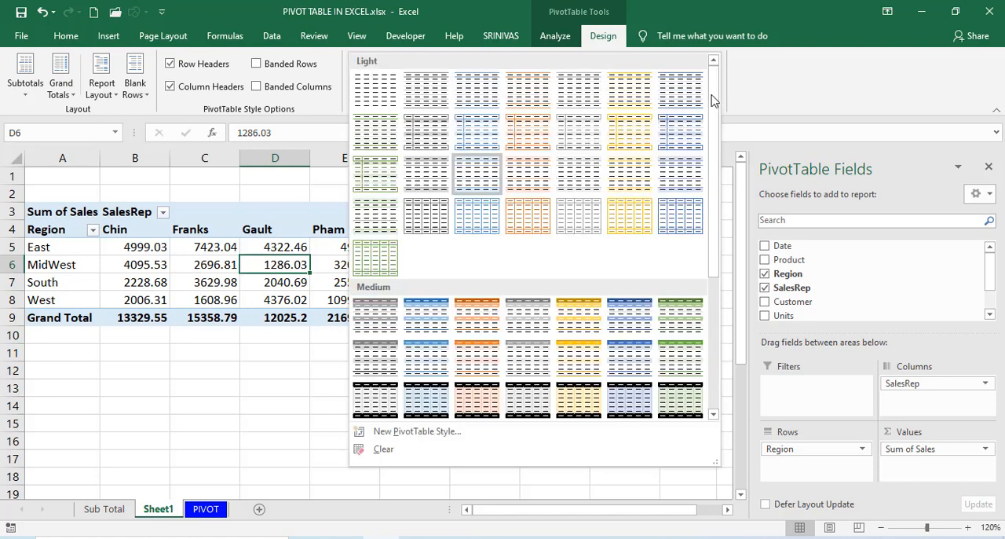
left_click(393, 437)
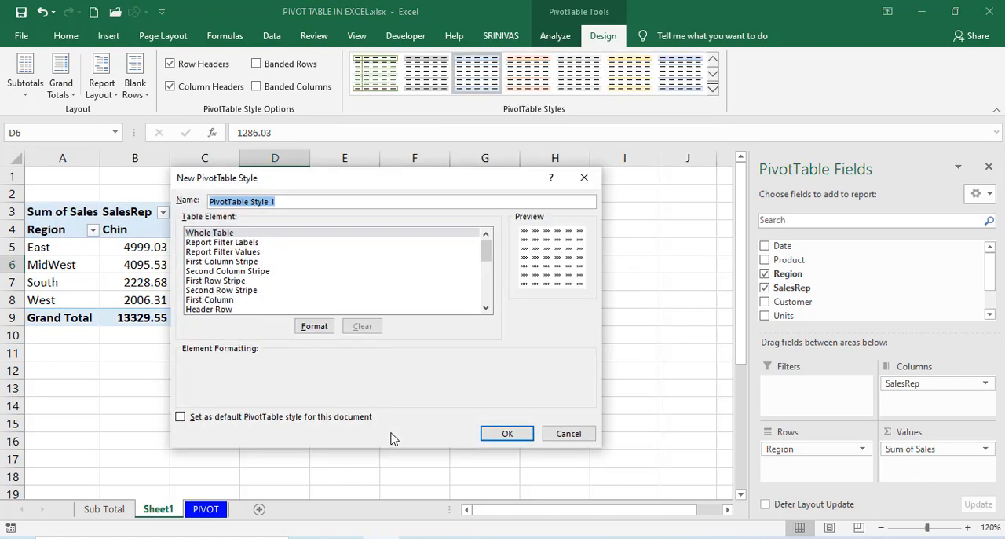
left_click(220, 300)
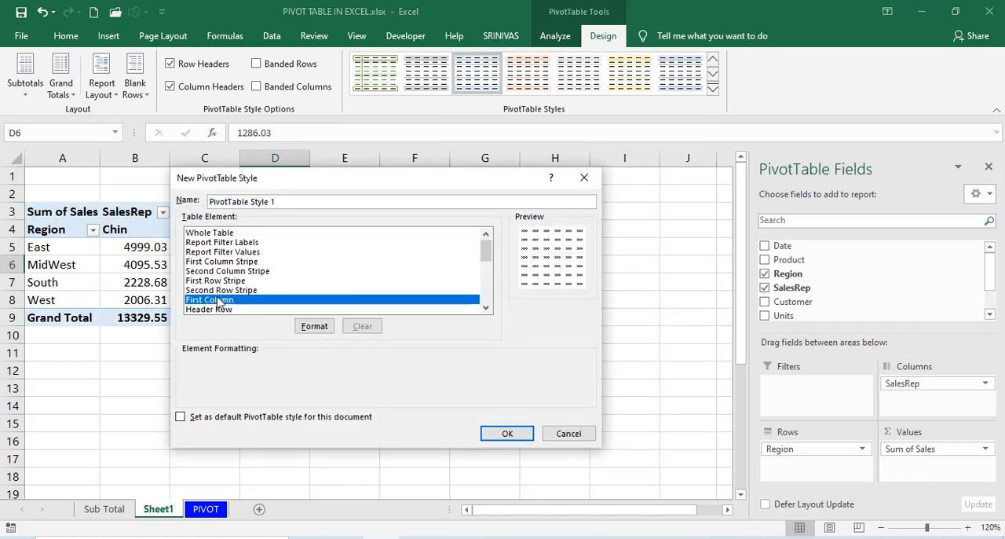
left_click(313, 329)
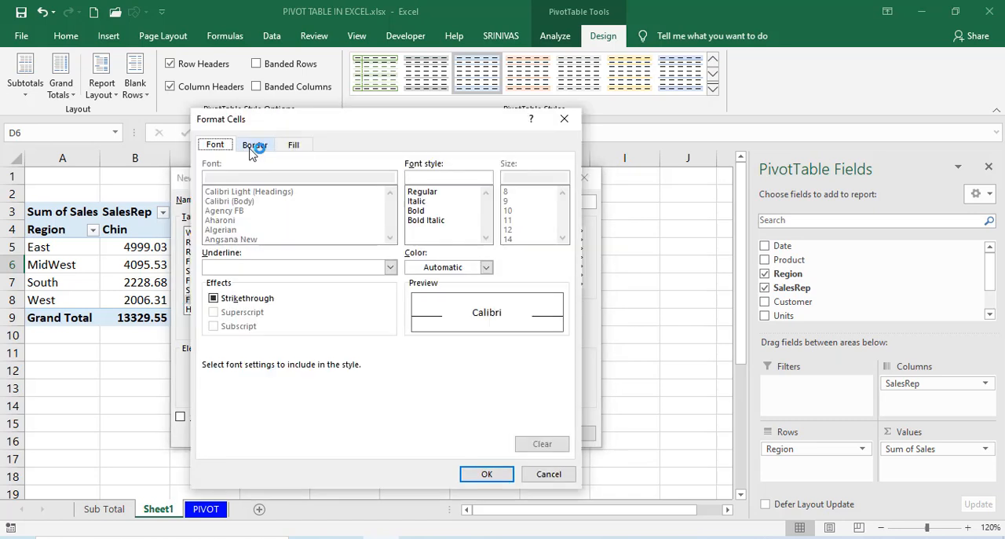
left_click(442, 269)
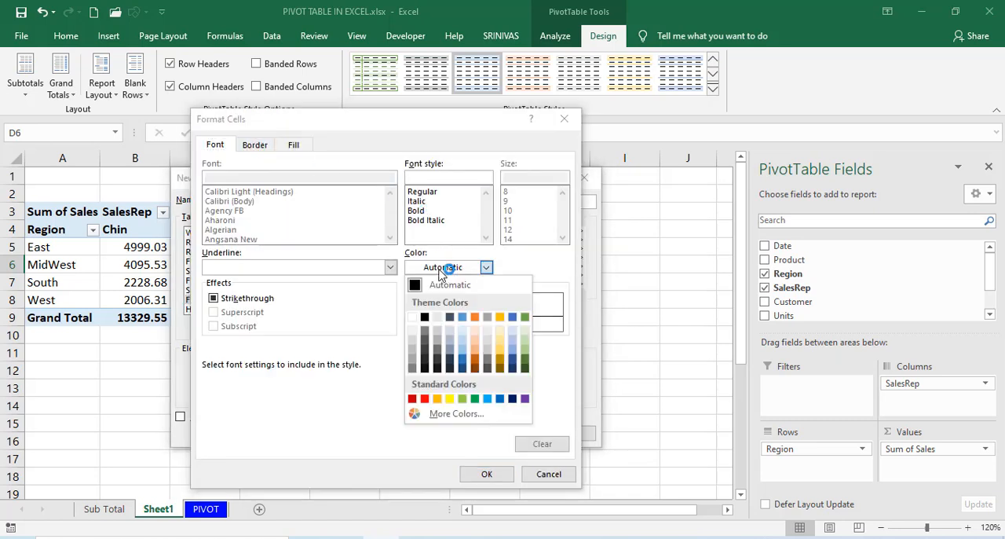
left_click(413, 316)
left_click(297, 146)
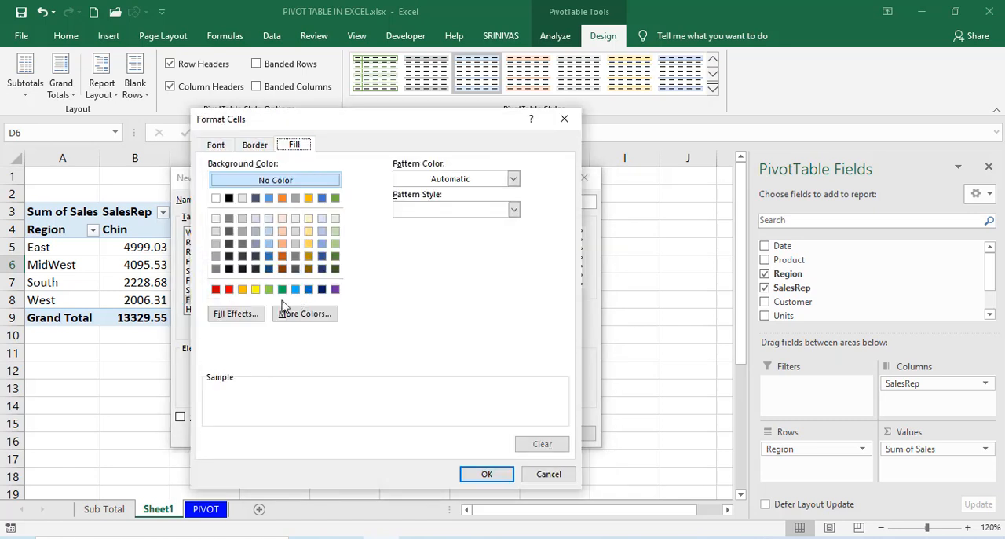
left_click(229, 290)
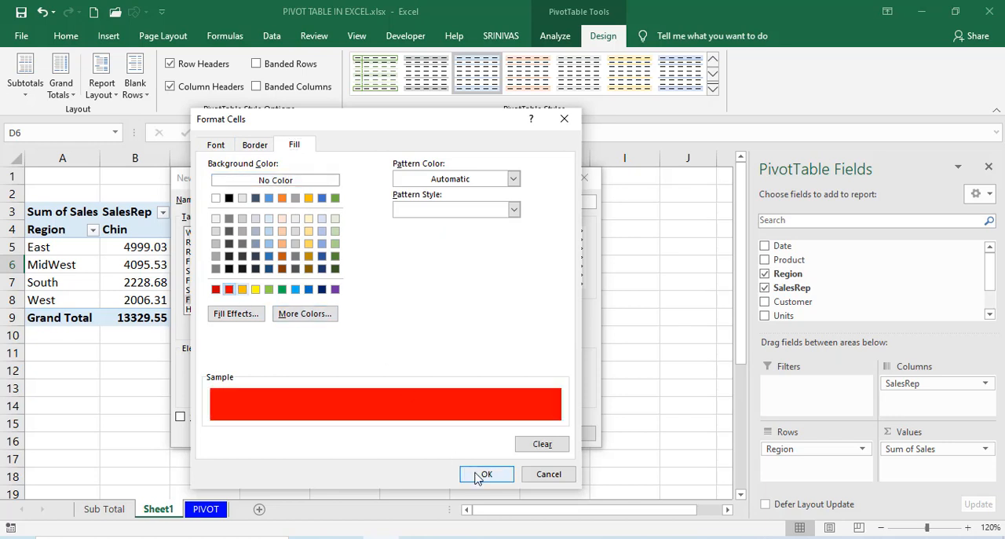
left_click(481, 473)
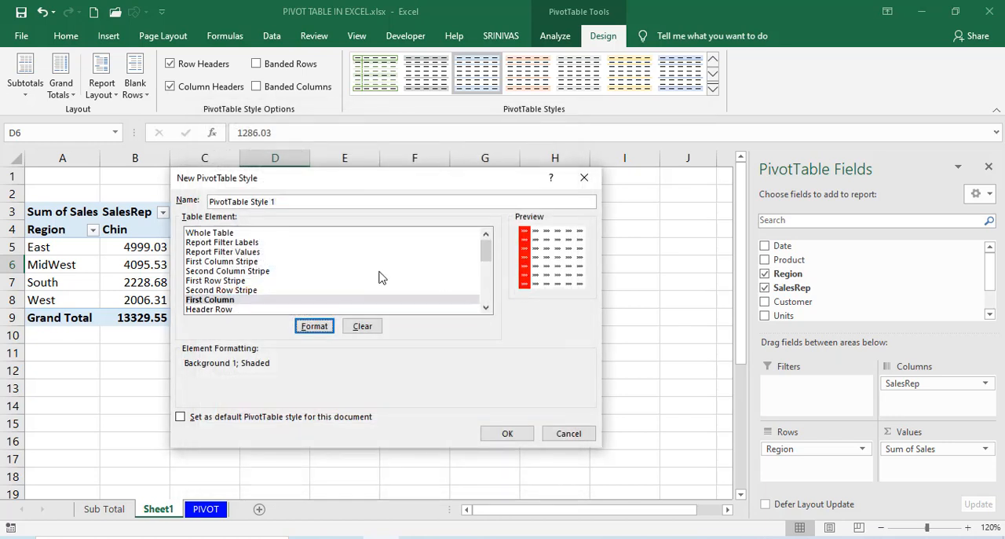
Format the new style's Header Row element with a blue fill and a white font.
left_click(192, 309)
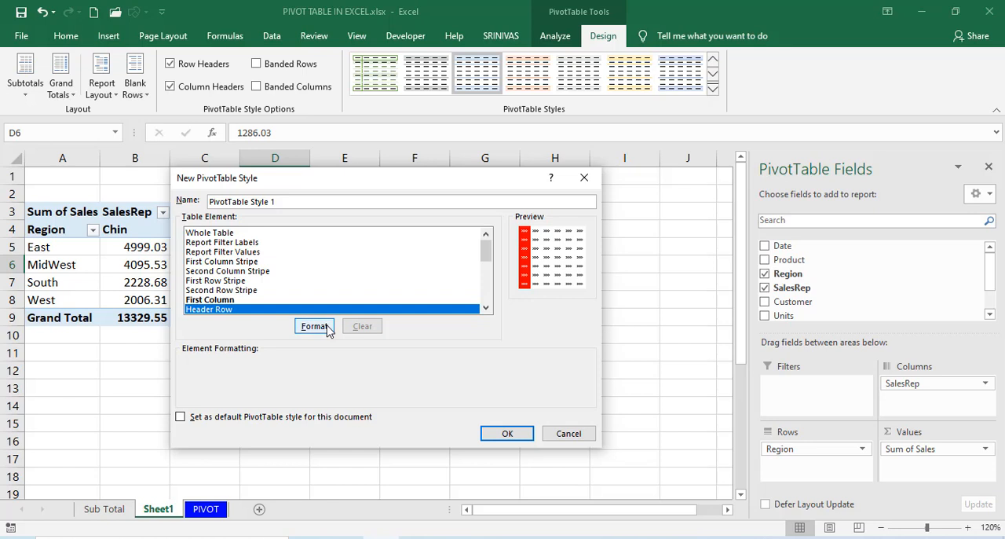
left_click(328, 331)
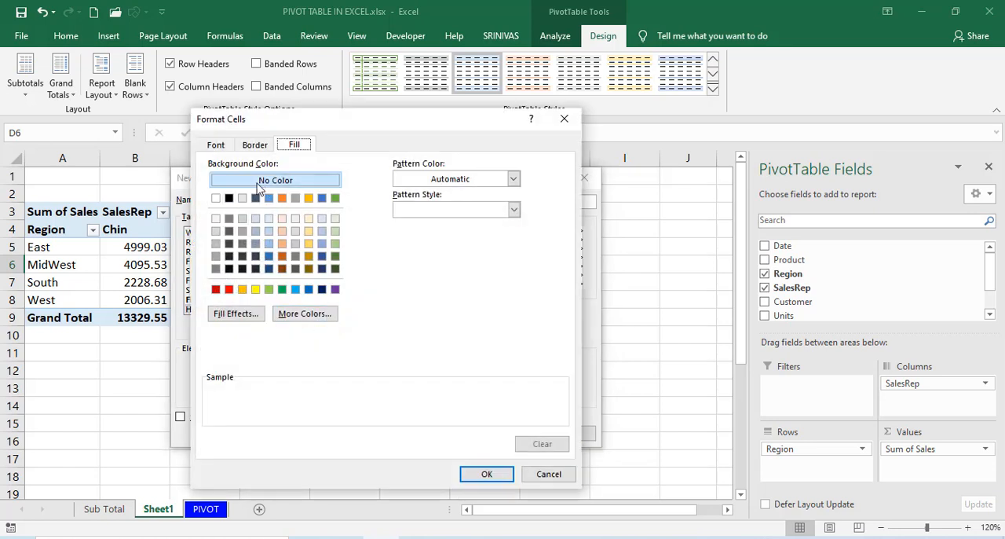
left_click(308, 289)
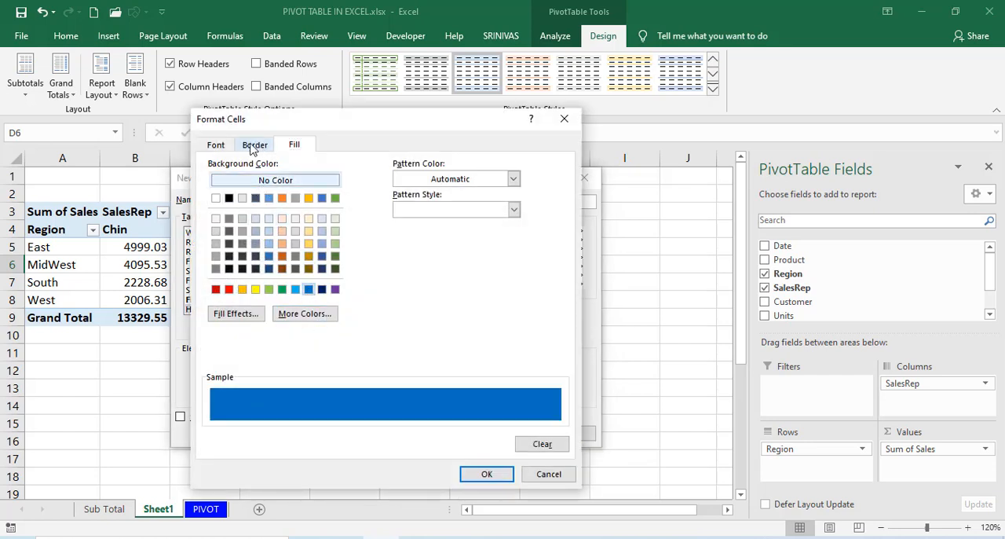
left_click(224, 148)
left_click(453, 266)
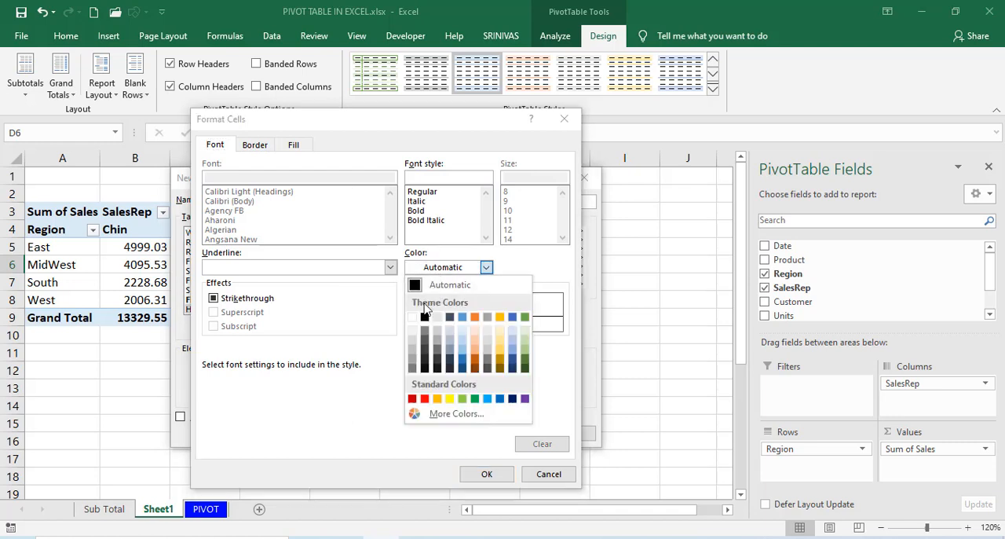
left_click(416, 317)
left_click(482, 474)
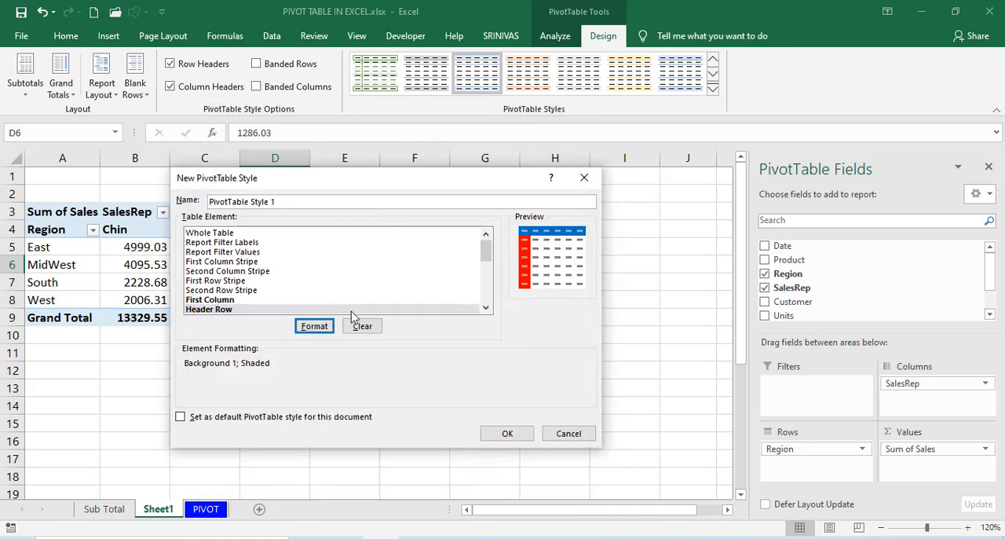
Format the new style's Grand Total Row element with a white font and a green fill.
left_click(485, 282)
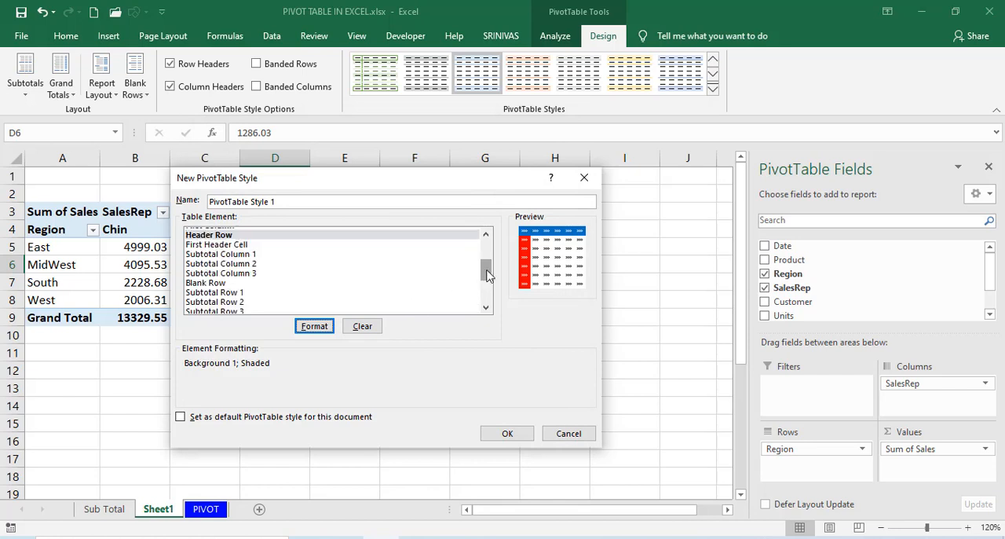
left_click_drag(487, 273, 487, 292)
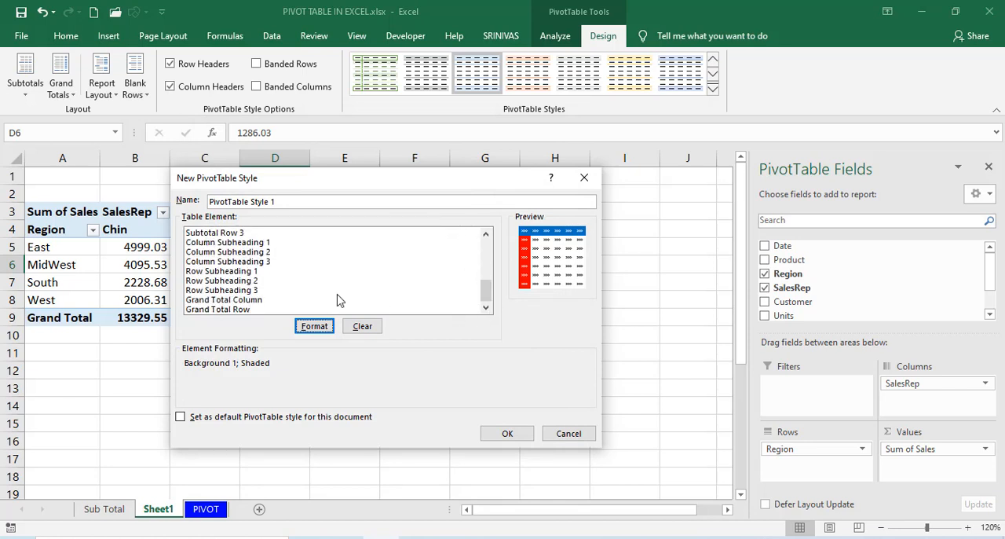
left_click(246, 310)
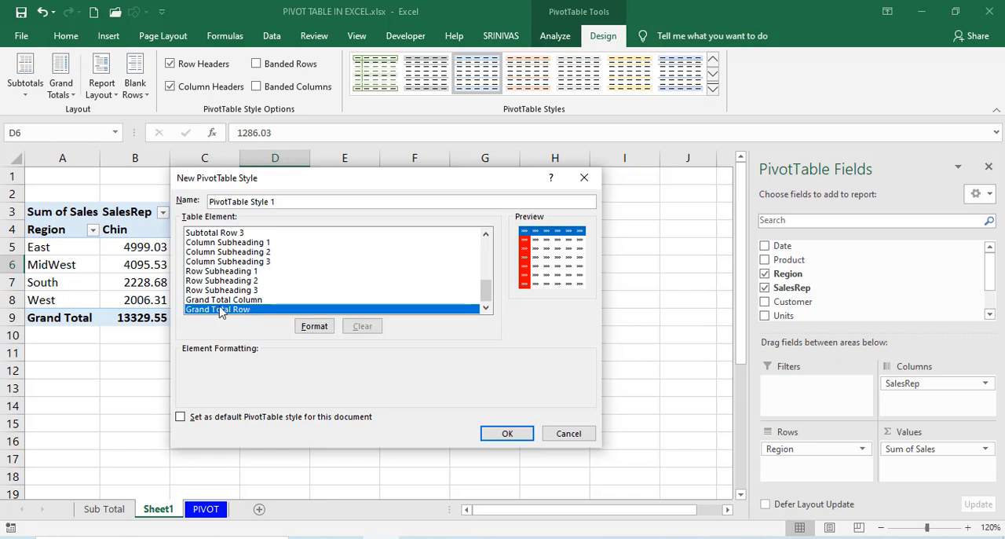
left_click(314, 329)
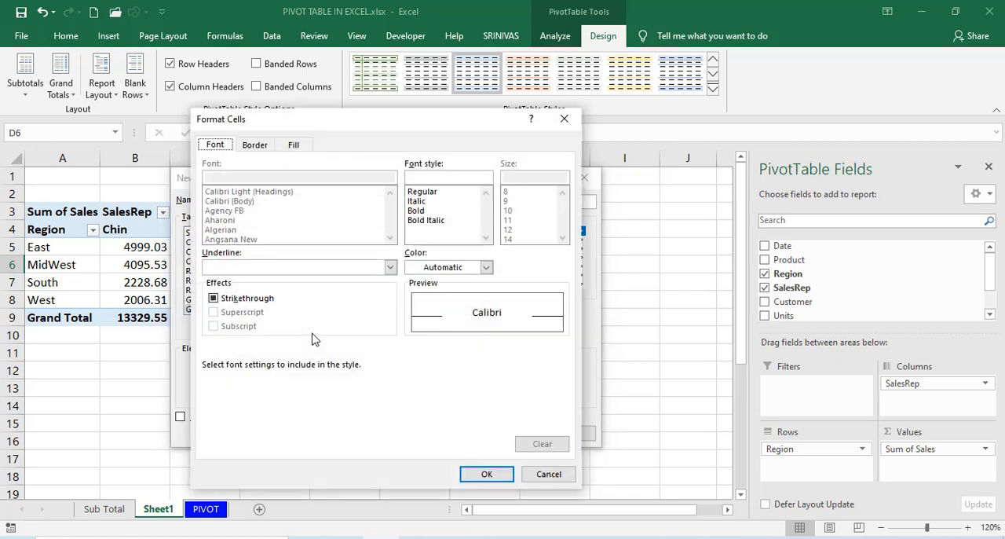
left_click(463, 267)
left_click(414, 312)
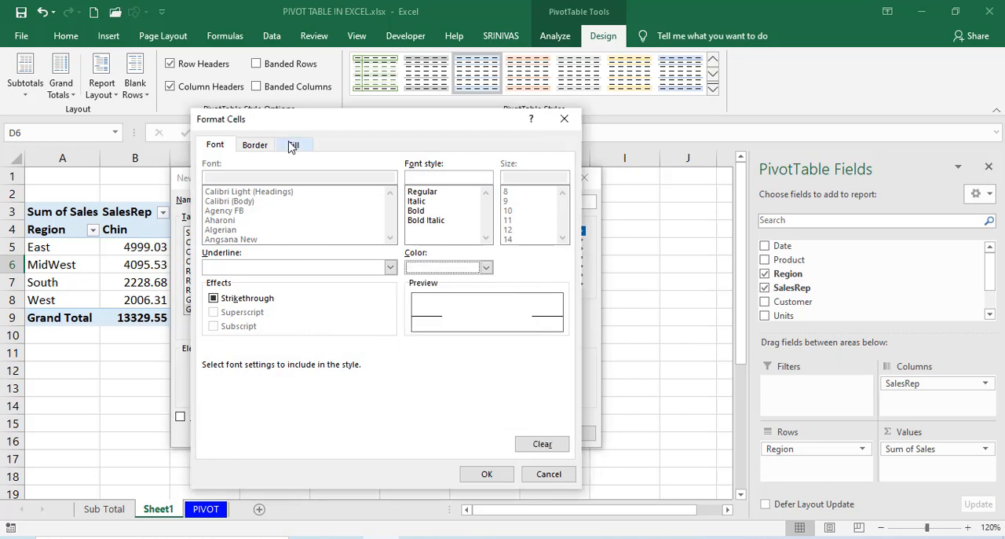
left_click(294, 144)
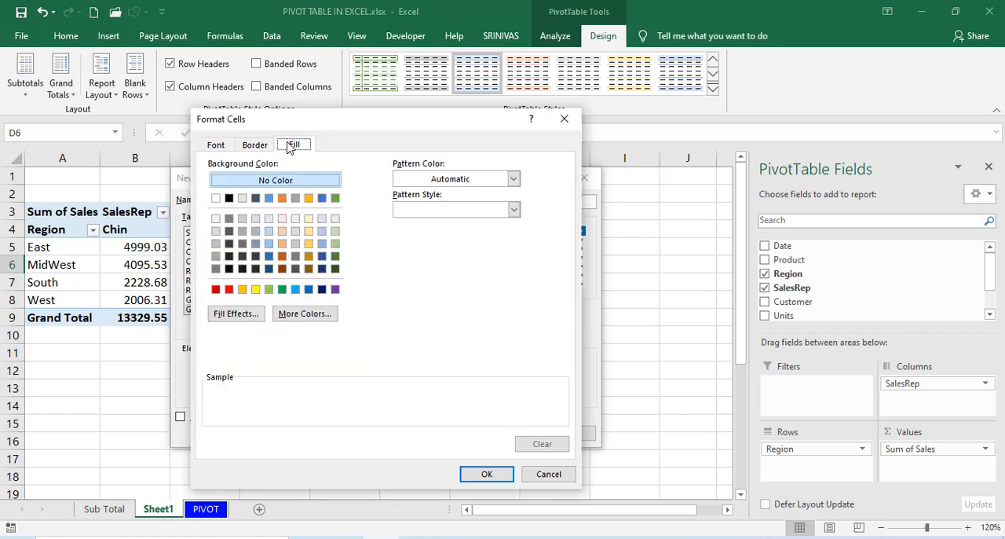
left_click(282, 290)
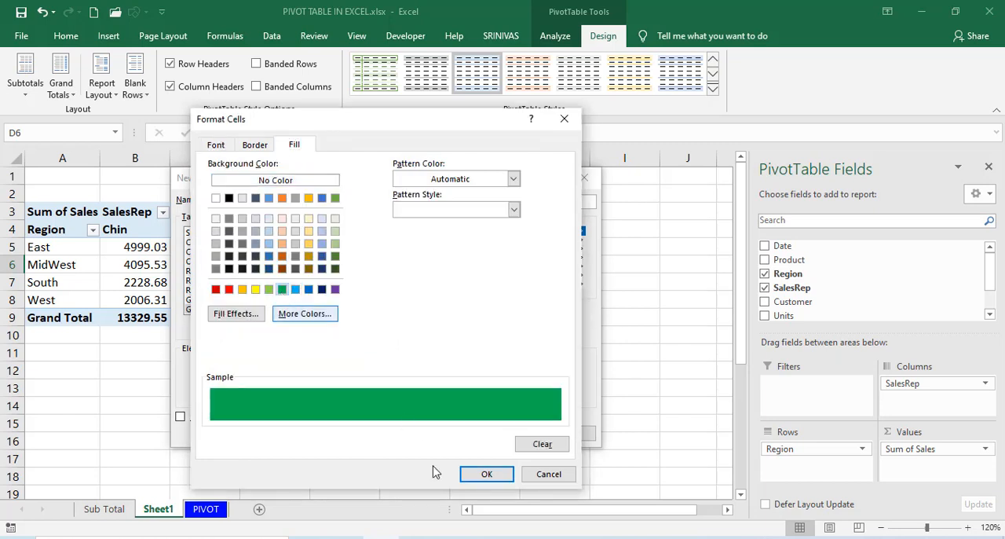
left_click(482, 474)
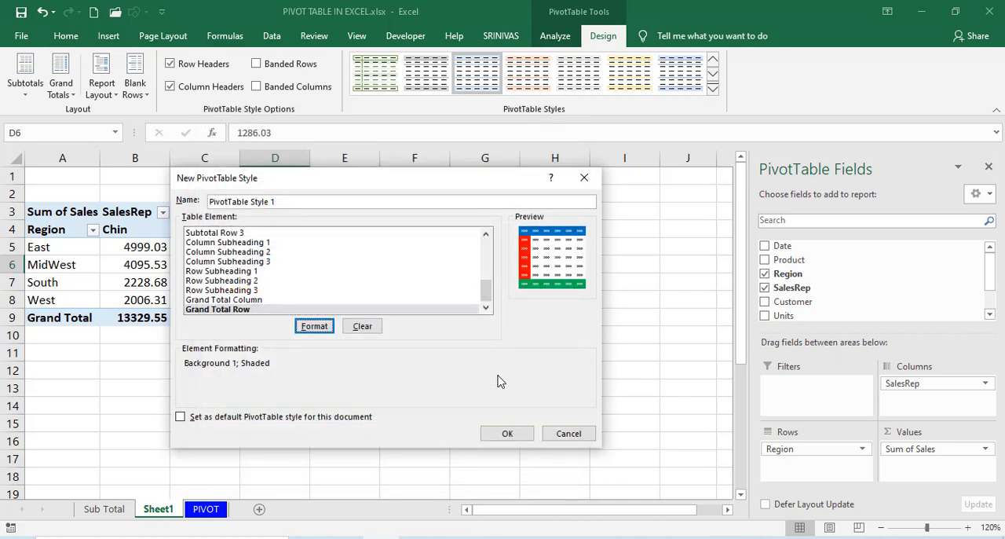
Name the new PivotTable style EXCELMAP and save it.
left_click(310, 201)
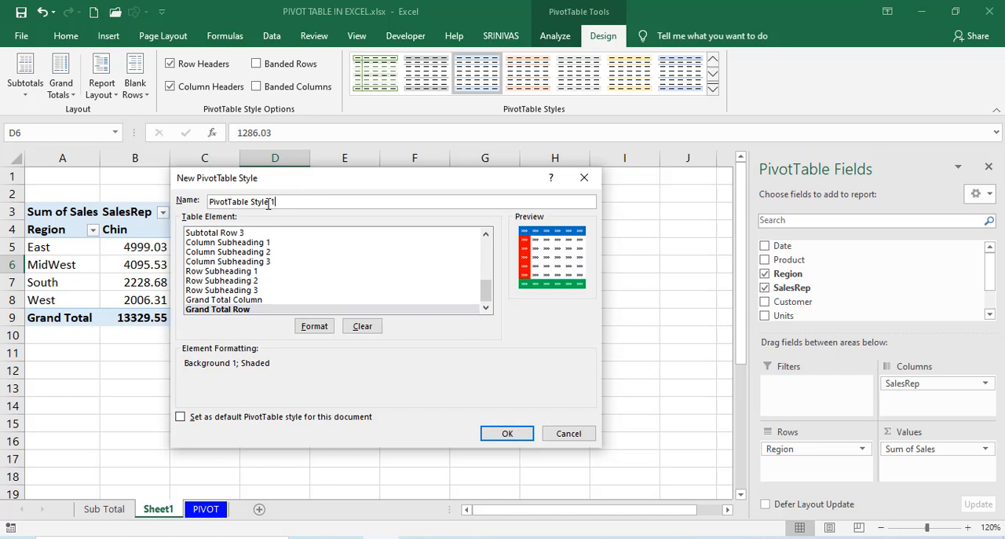
key("BackSpace")
key("BackSpace")
key("BackSpace")
key("BackSpace")
key("BackSpace")
key("BackSpace")
key("BackSpace")
key("BackSpace")
key("BackSpace")
key("BackSpace")
key("BackSpace")
key("BackSpace")
key("BackSpace")
key("BackSpace")
key("BackSpace")
key("BackSpace")
key("BackSpace")
key("BackSpace")
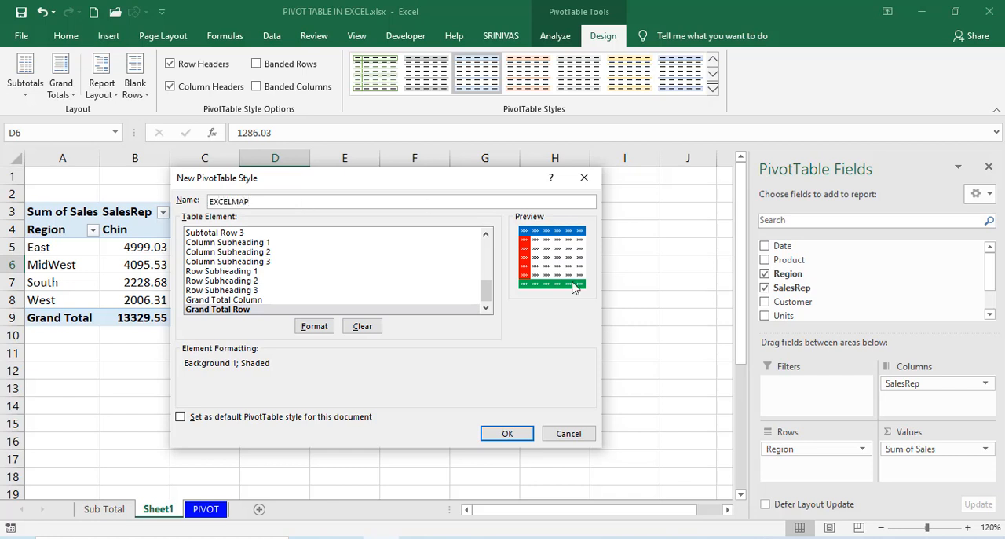
left_click(507, 433)
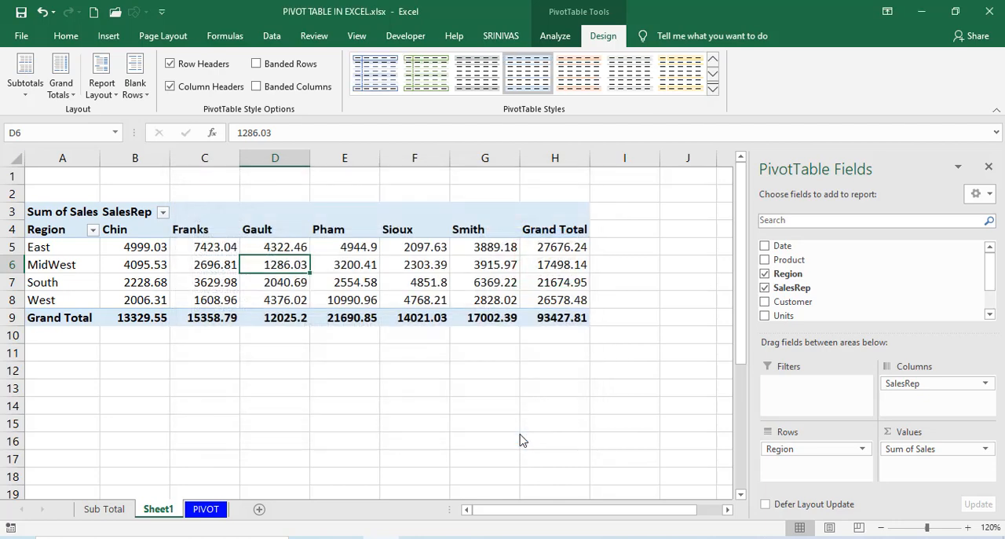
Delete the custom EXCELMAP PivotTable style from the style gallery.
left_click(713, 89)
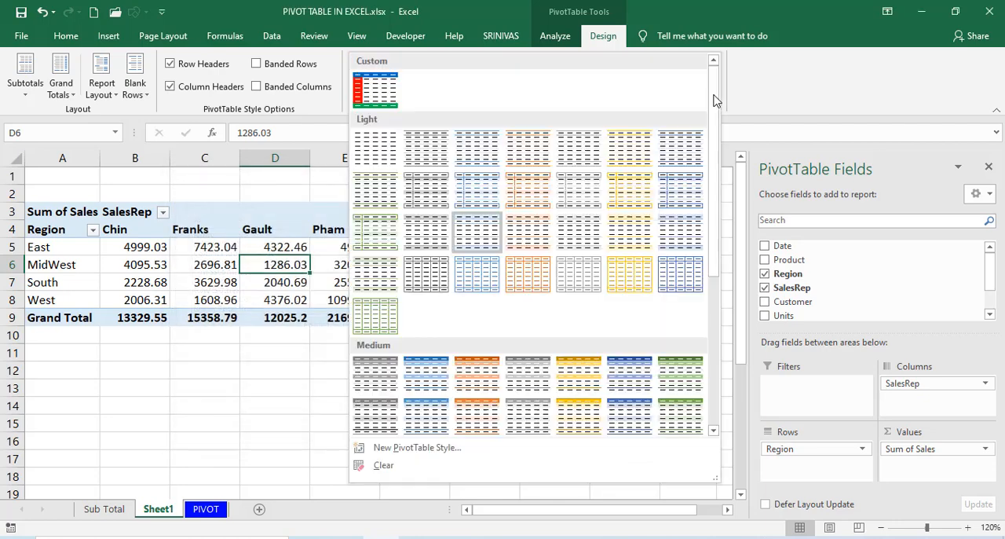
right_click(372, 95)
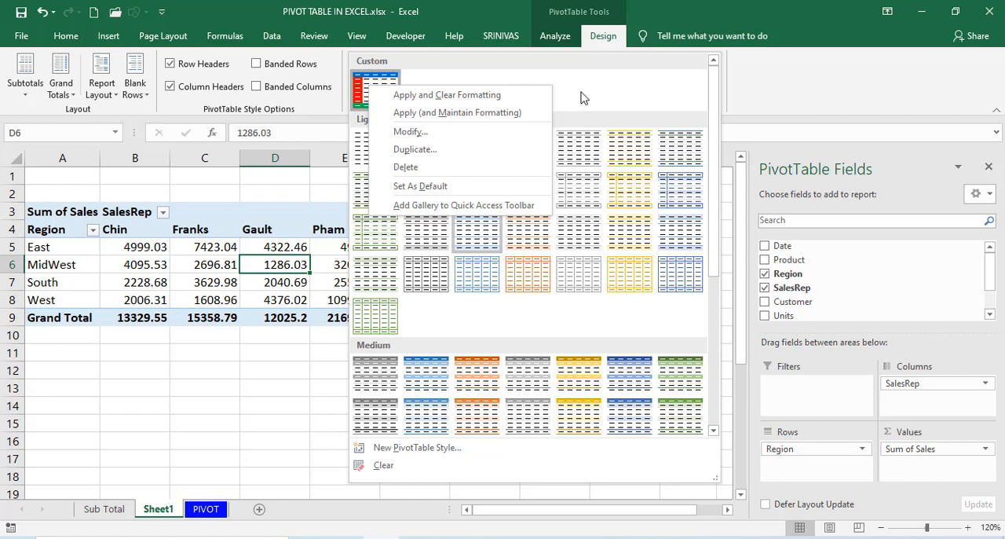
left_click(405, 167)
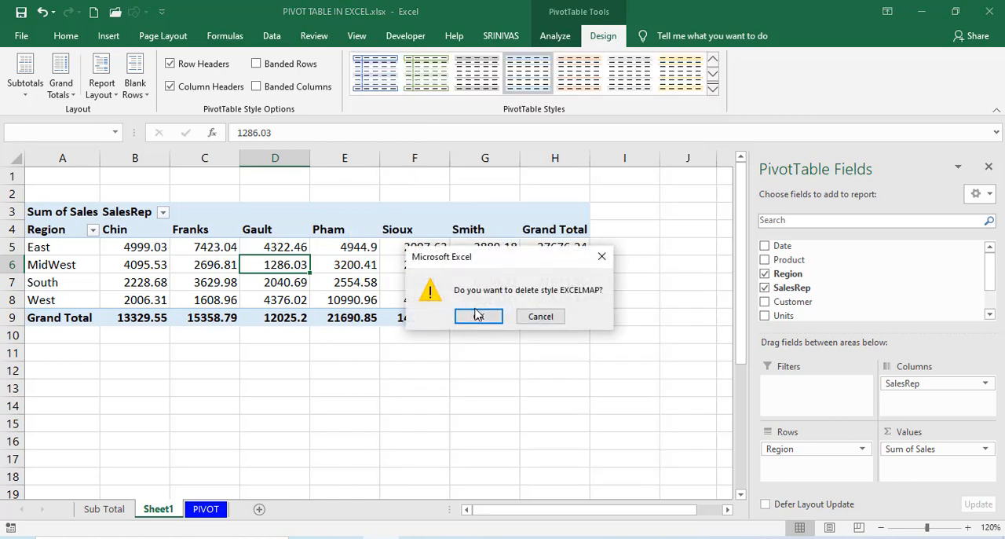
left_click(479, 316)
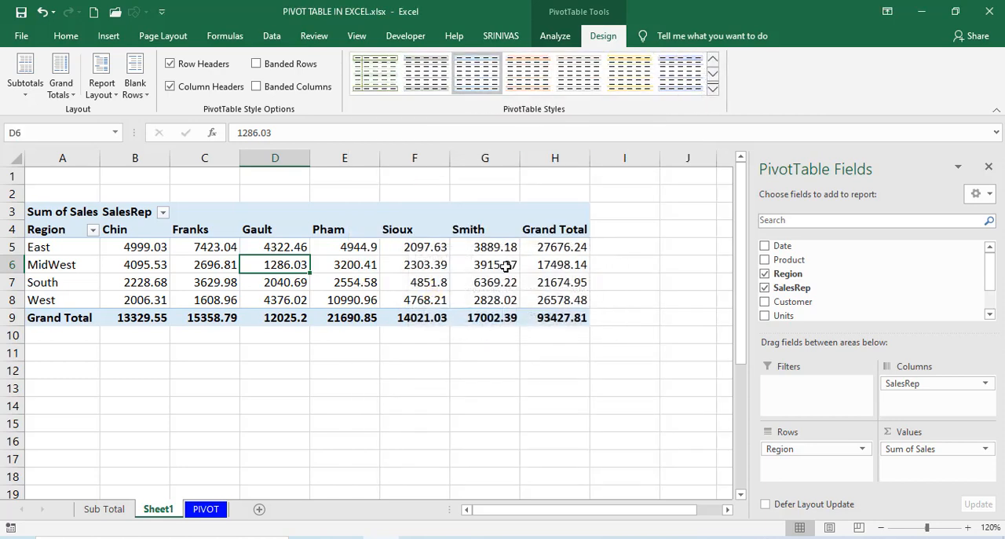
Create a new PivotTable style with a light blue fill on its Header Row element, keeping the default name.
left_click(714, 90)
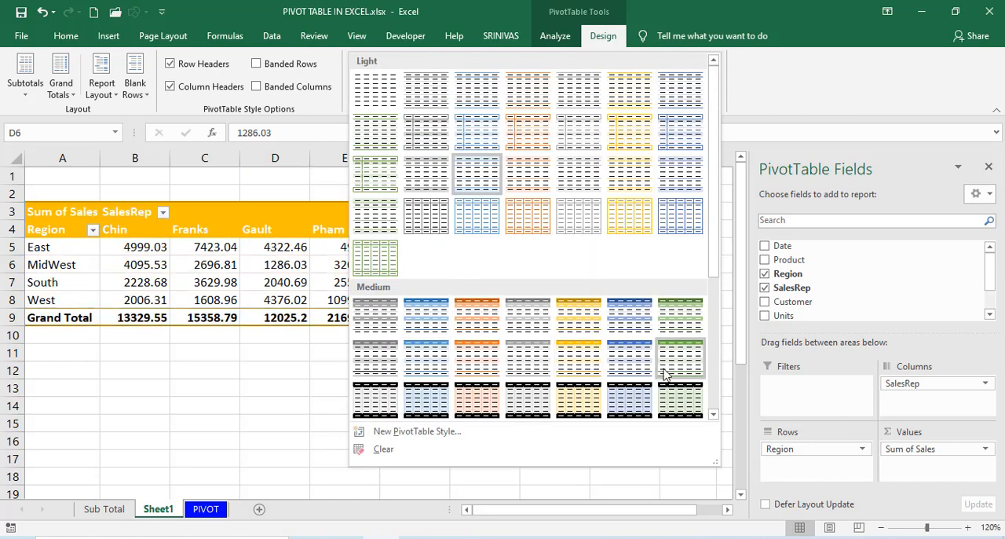
left_click(416, 432)
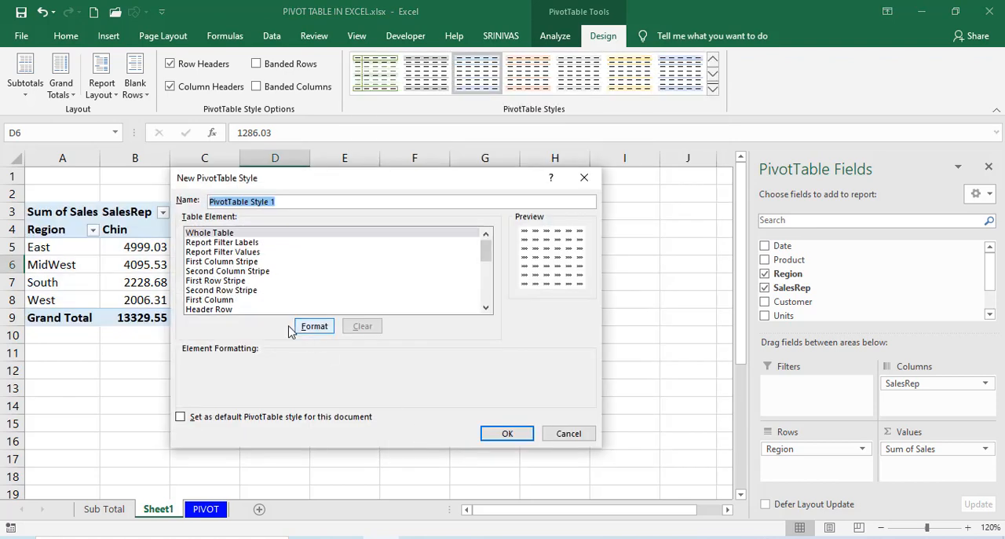
left_click(196, 310)
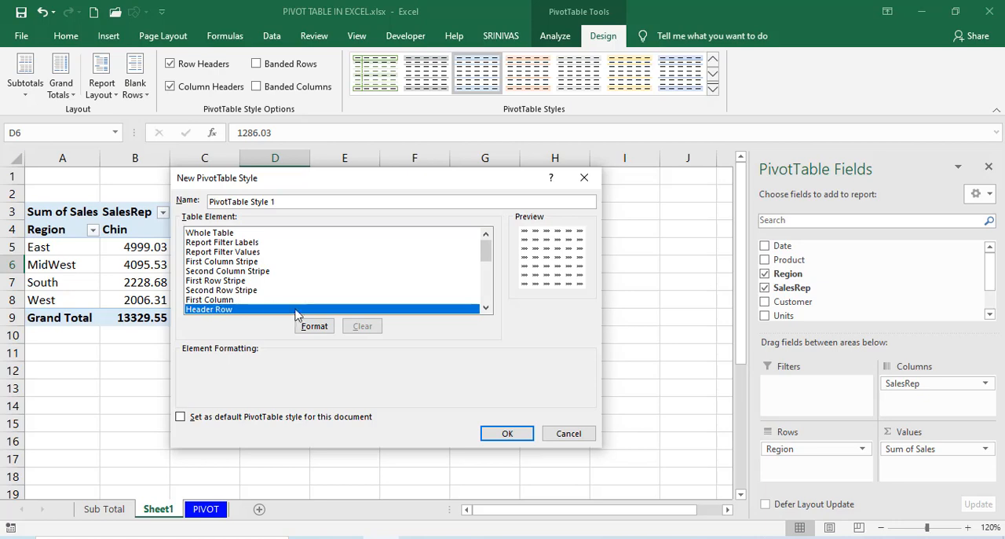
left_click(314, 328)
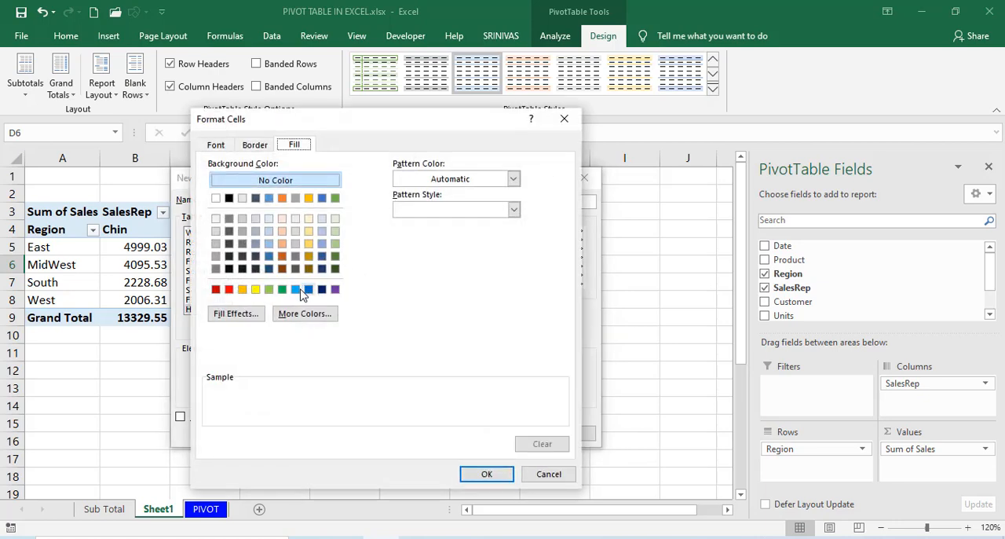
left_click(296, 289)
left_click(484, 474)
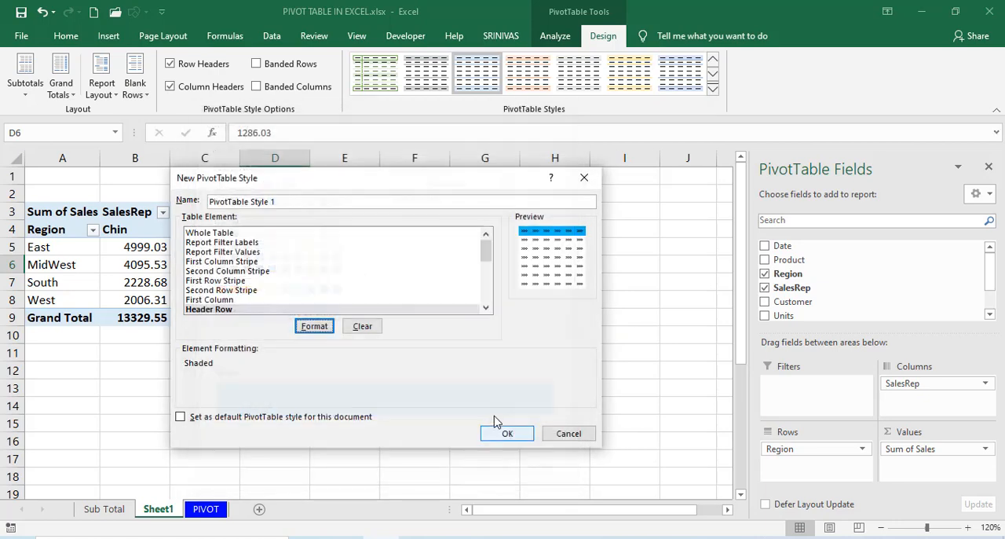
left_click(507, 433)
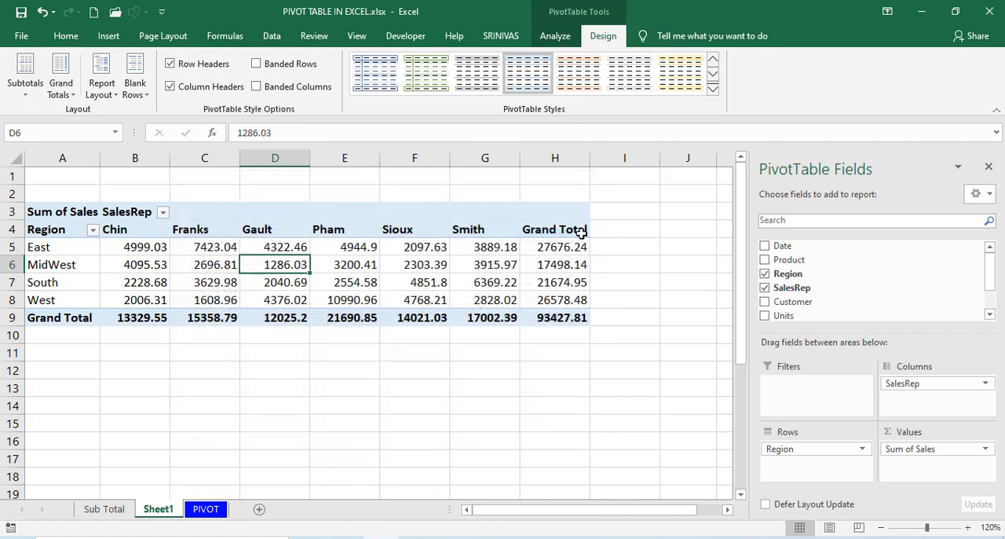
Delete the custom PivotTable style that has the light blue header row.
left_click(712, 89)
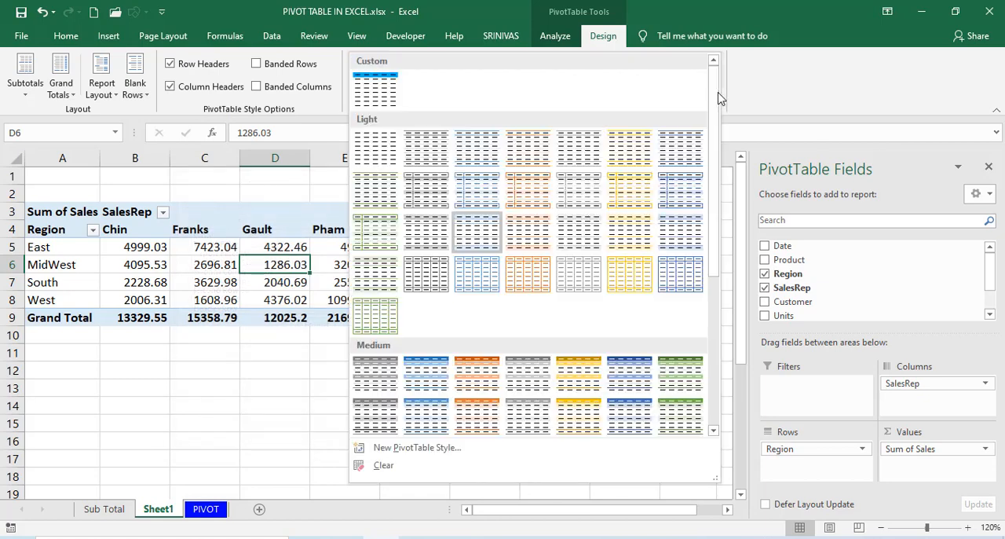
right_click(374, 96)
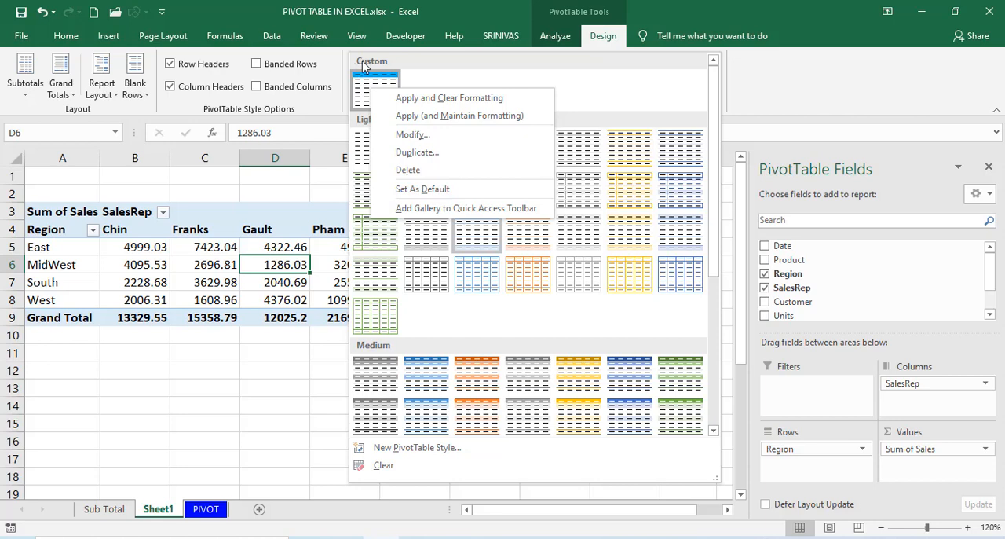
left_click(410, 169)
key("Return")
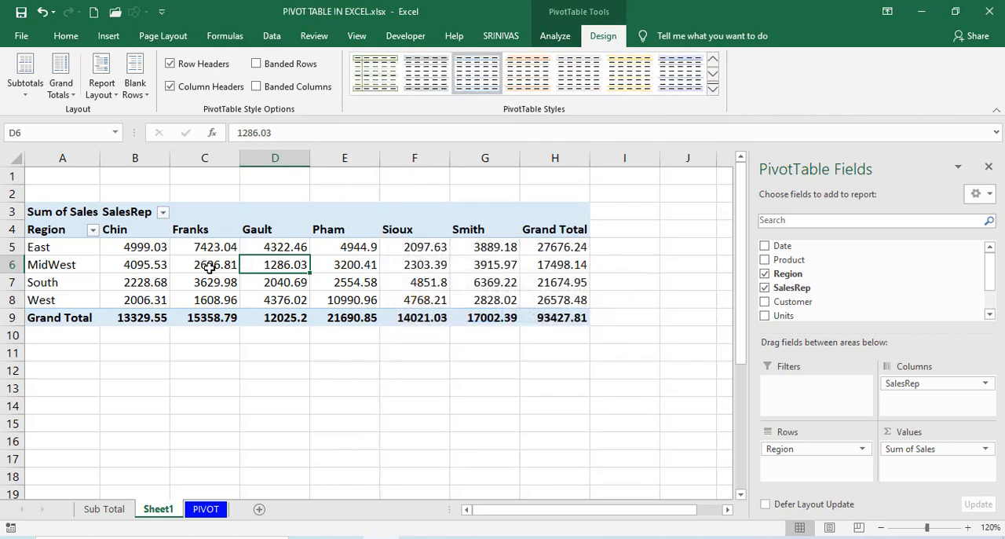
Extract the source records behind the MidWest sales value in cell D6 to a new sheet.
left_click(302, 276)
left_click(325, 267)
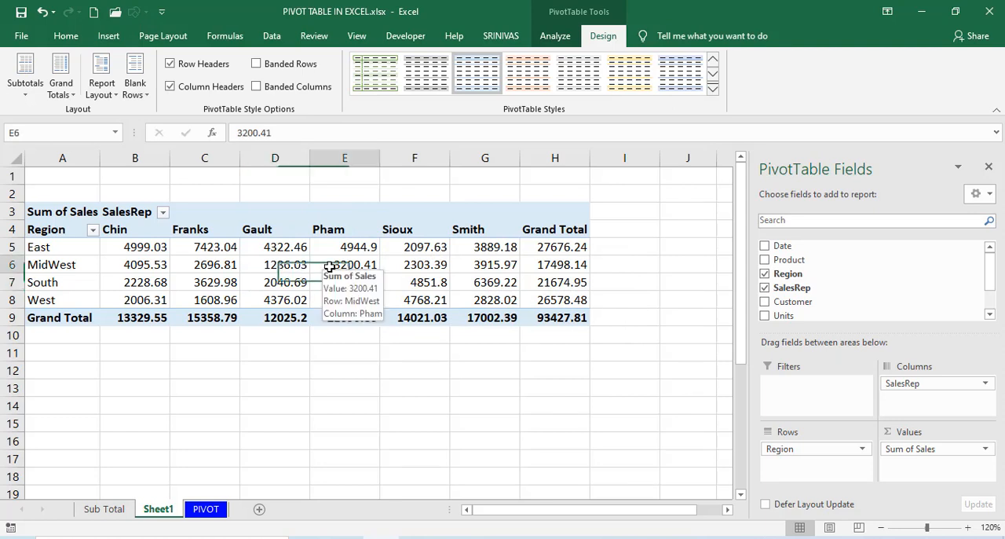
left_click(279, 263)
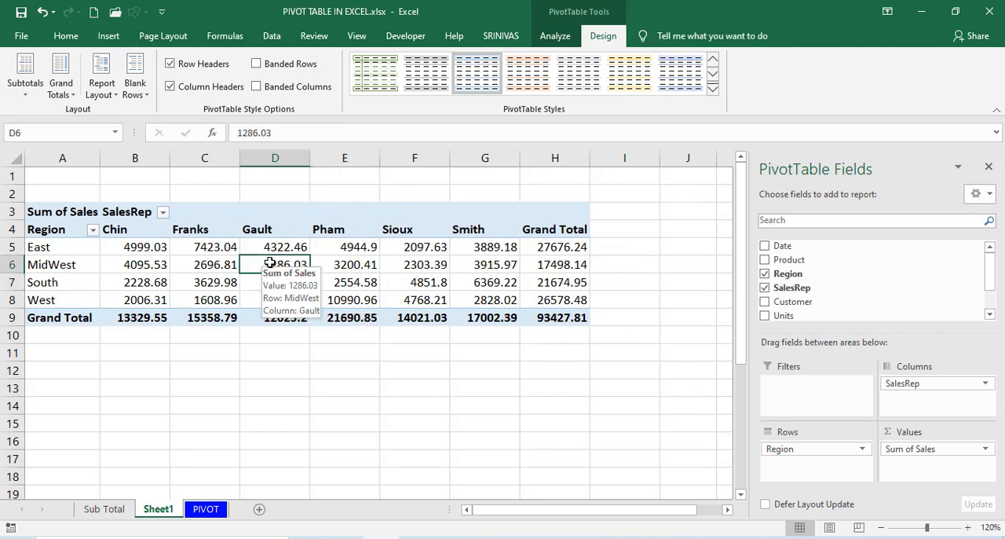
double_click(268, 266)
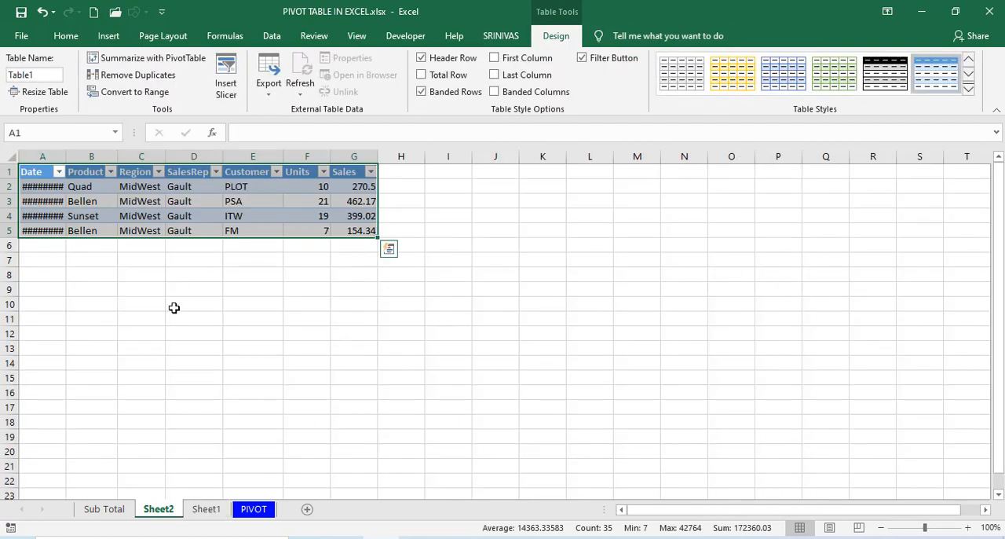
Return to the PivotTable on Sheet1 and extract the records behind the MidWest grand total in H6 to a new sheet.
left_click(206, 509)
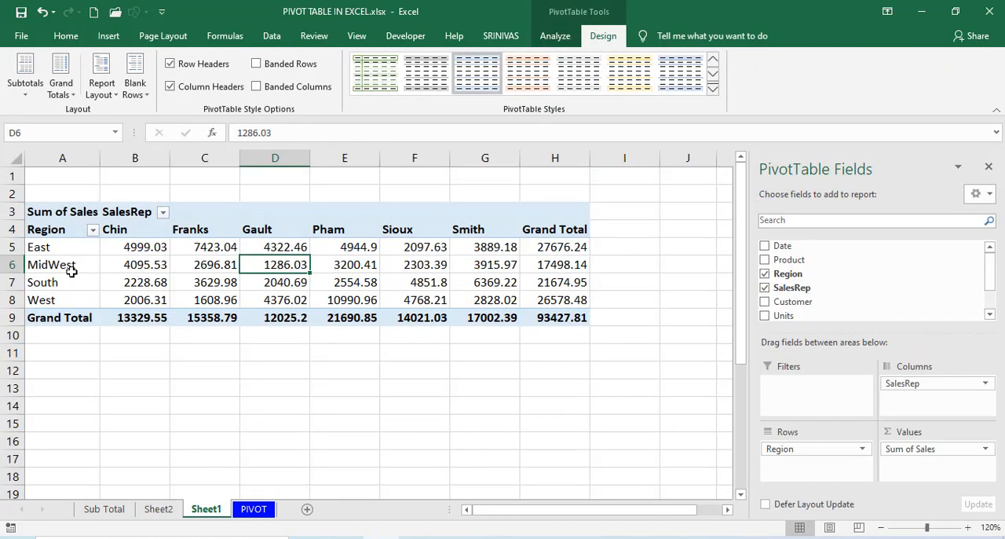
left_click(554, 267)
double_click(554, 267)
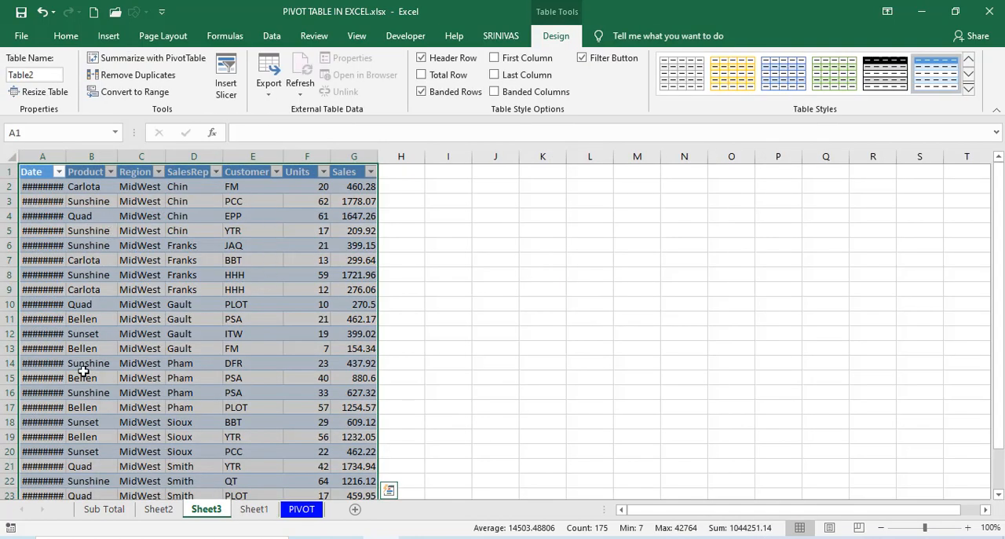
Compare the extracted MidWest records on Sheet3 with the PivotTable values and totals on Sheet1.
left_click(255, 509)
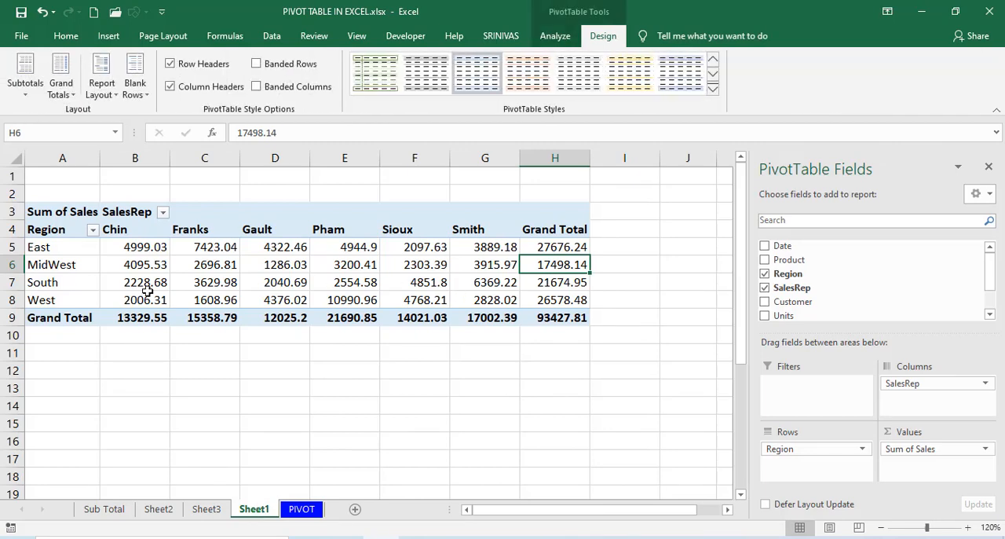
left_click(204, 510)
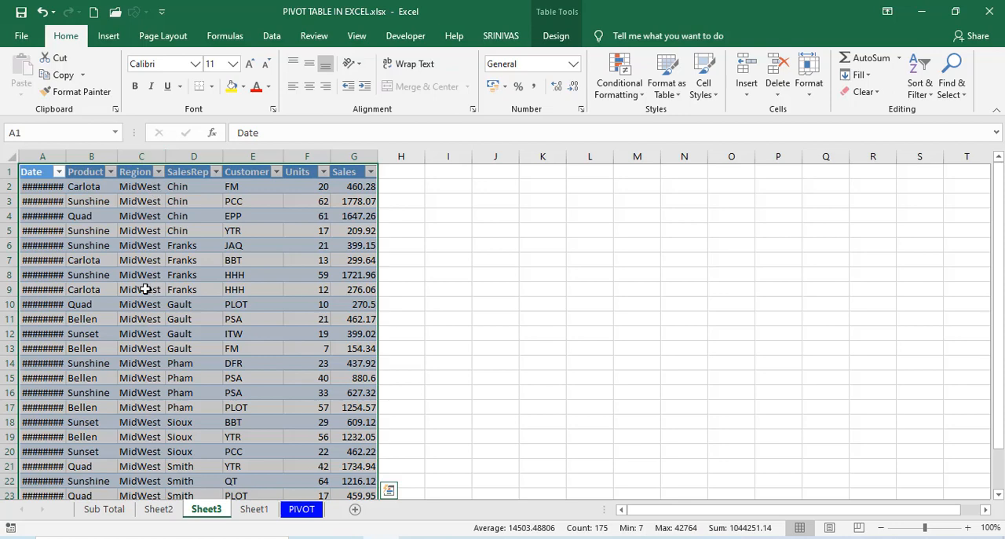
left_click(253, 510)
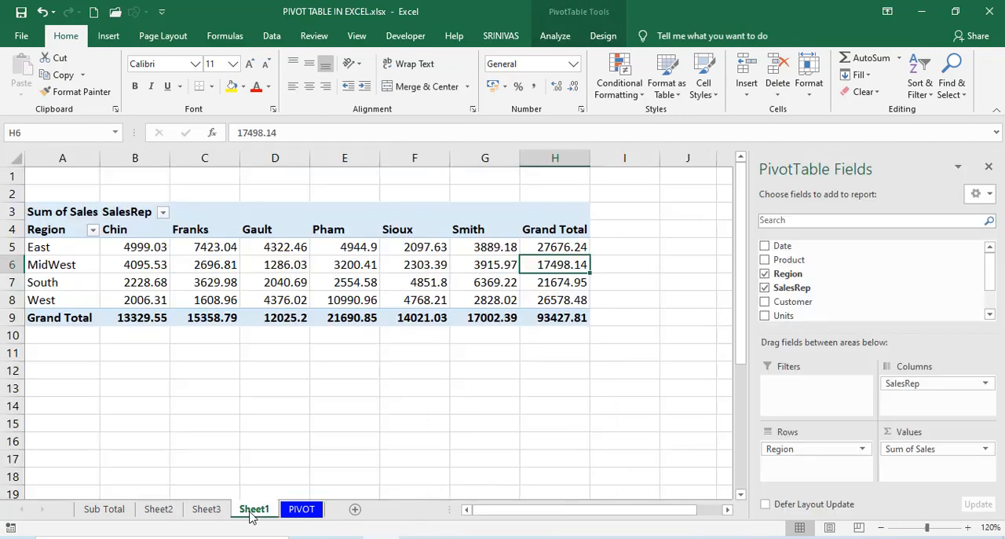
left_click(334, 281)
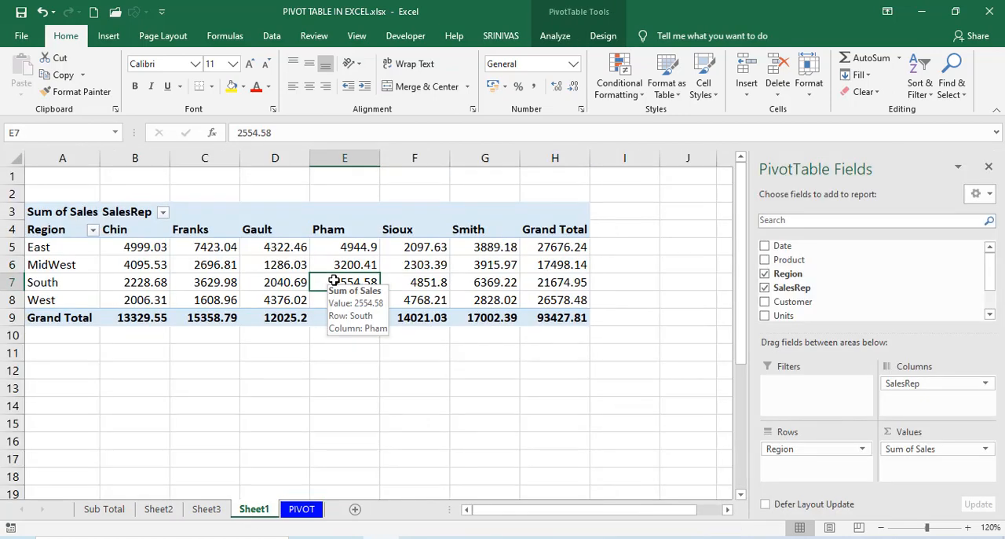
left_click(558, 265)
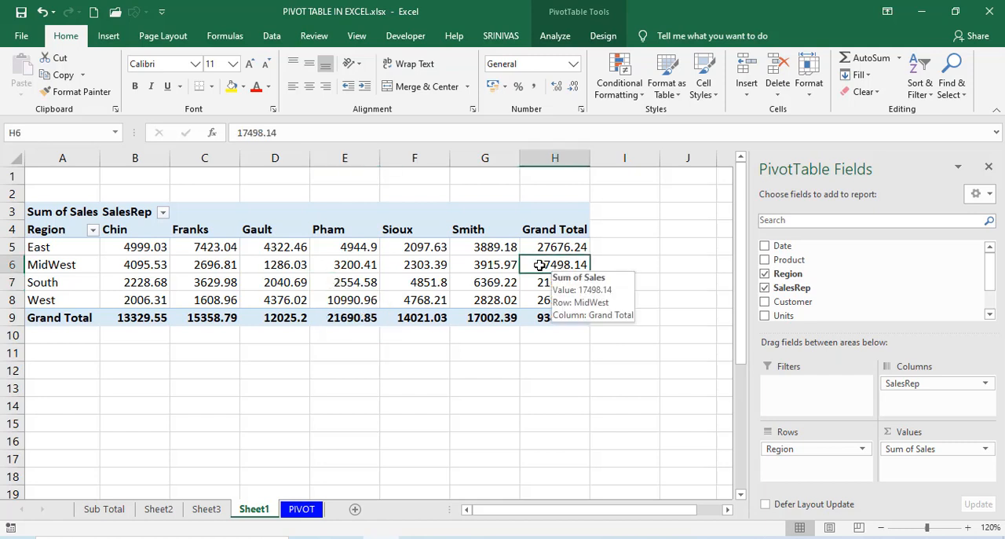
left_click(339, 318)
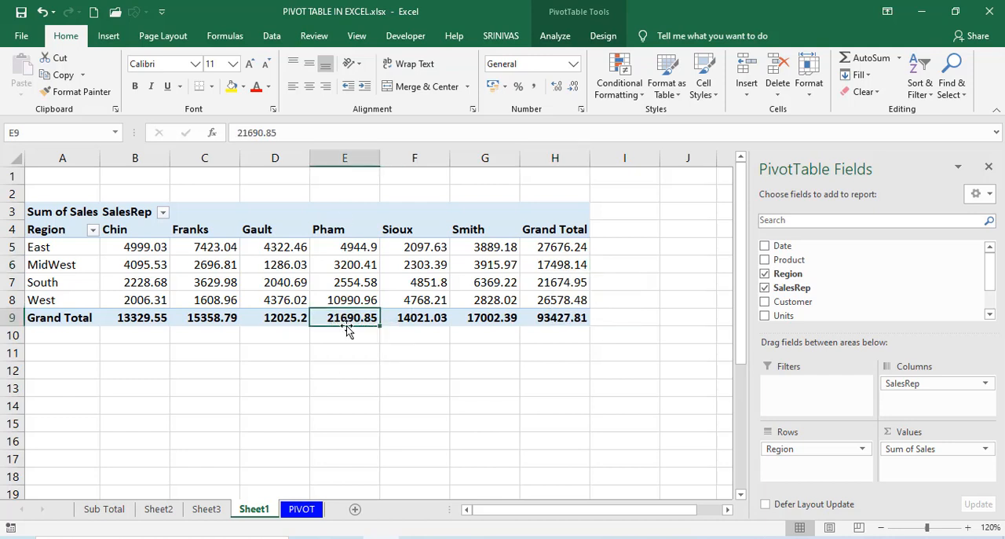
left_click(344, 283)
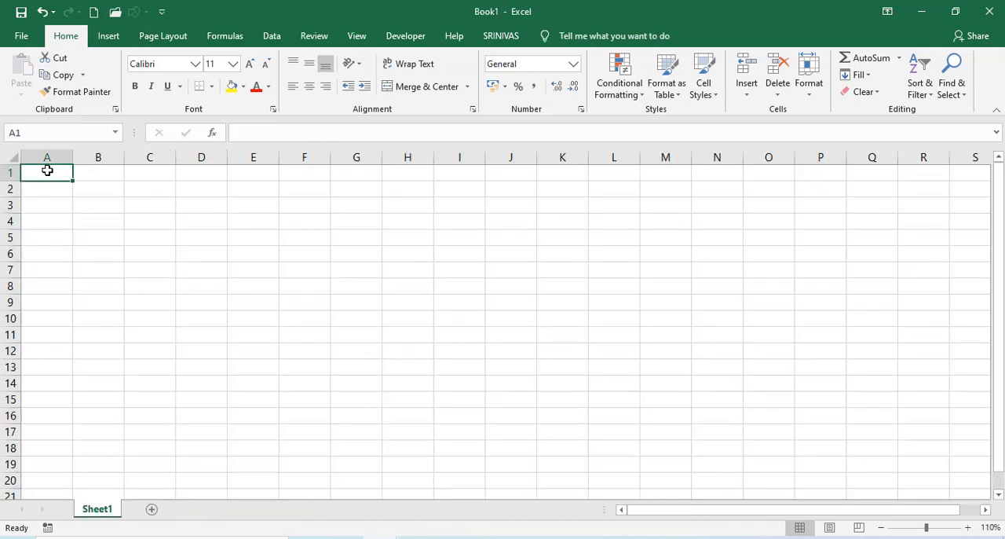
left_click(108, 35)
left_click(25, 71)
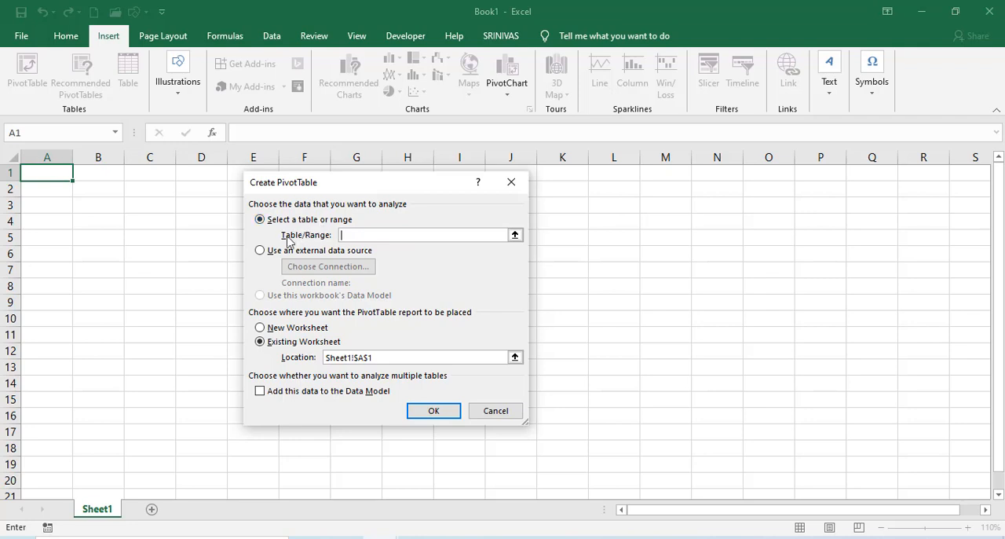
left_click(260, 251)
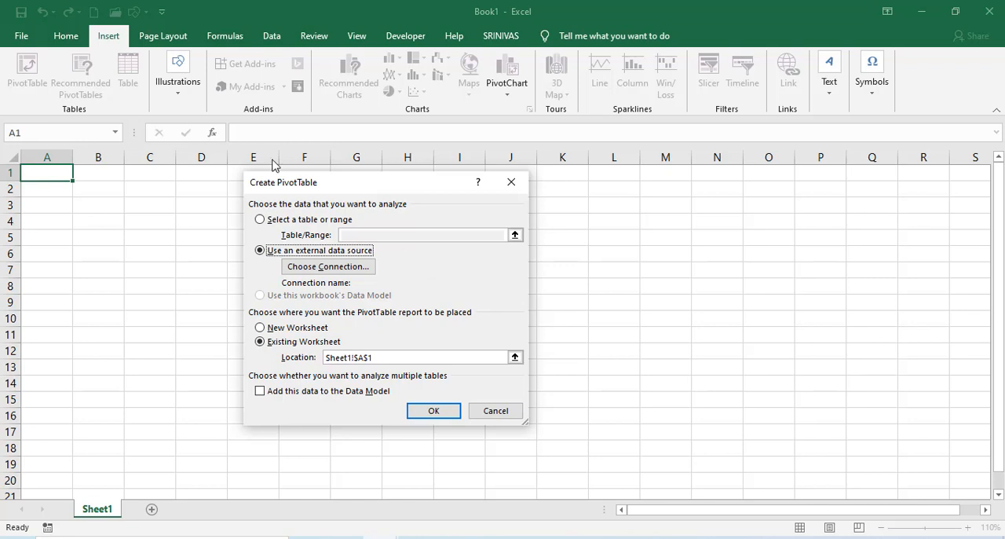
key("Escape")
Start a PivotTable in the blank workbook and connect it to the external 'Sales Data$' table of SALES REPORT.xlsx in the Documents folder.
left_click(26, 69)
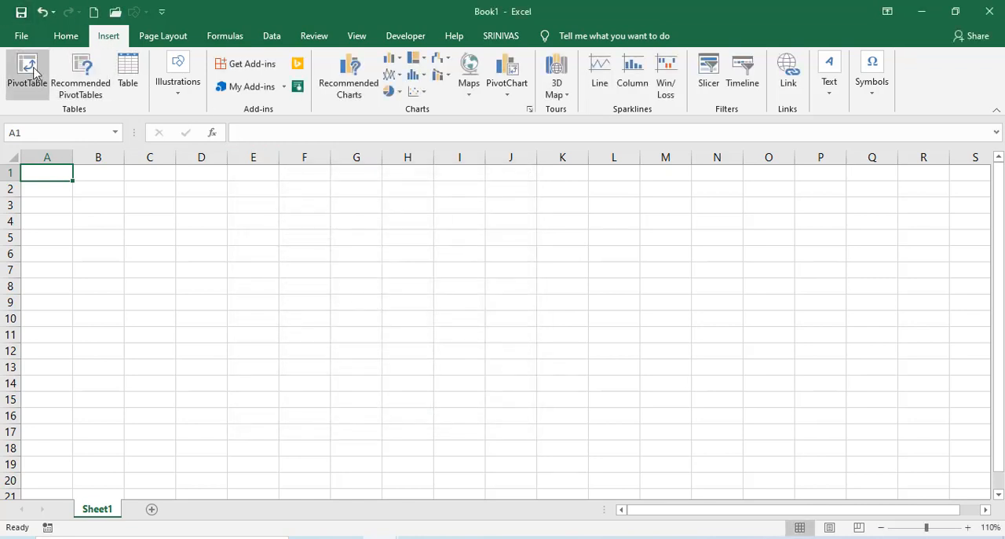
left_click(260, 250)
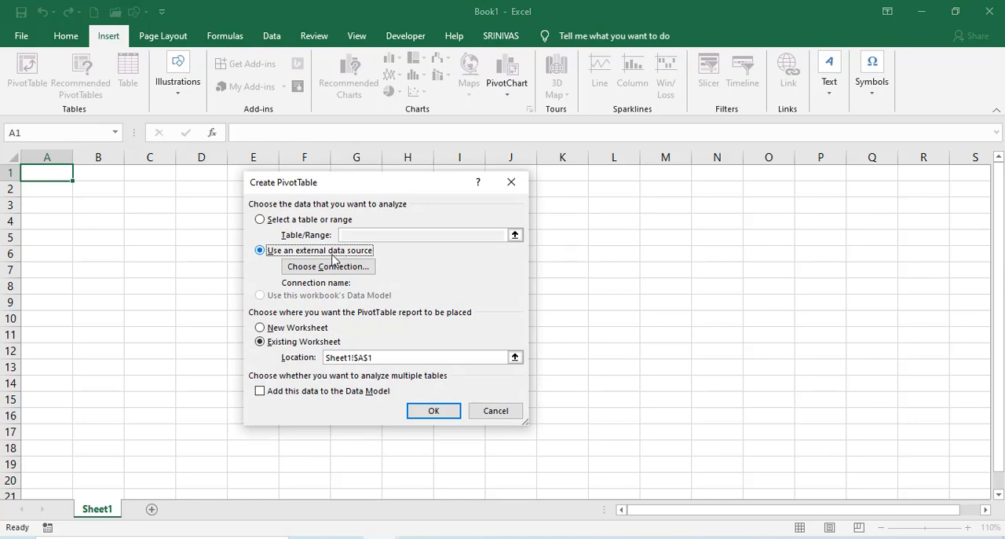
left_click(328, 266)
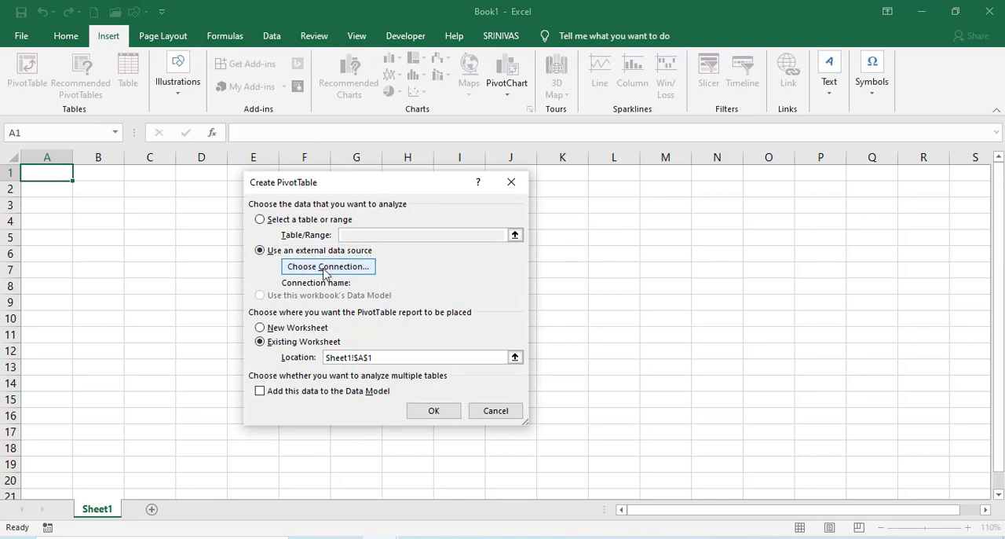
left_click(262, 469)
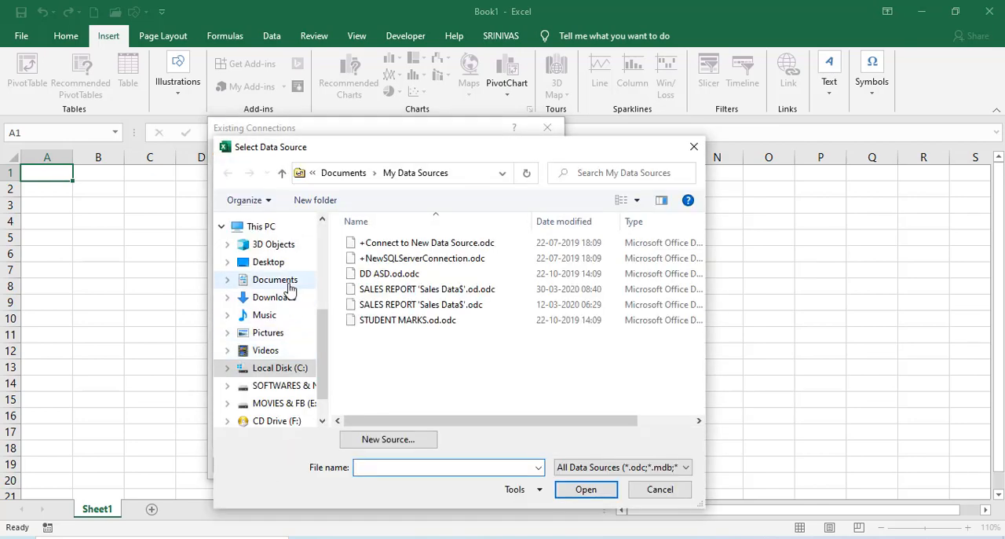
left_click(287, 285)
scroll(471, 314, "down", 5)
left_click(400, 313)
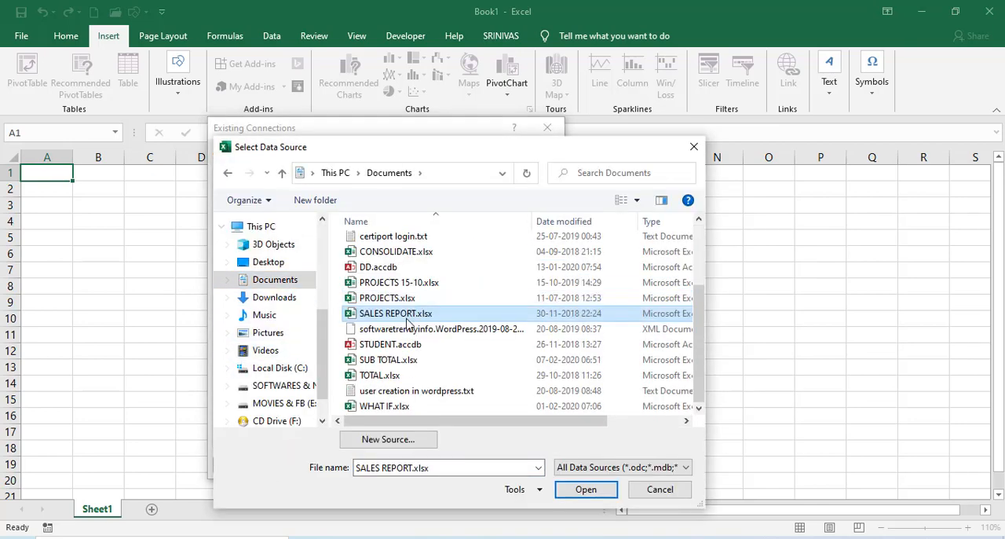
left_click(585, 489)
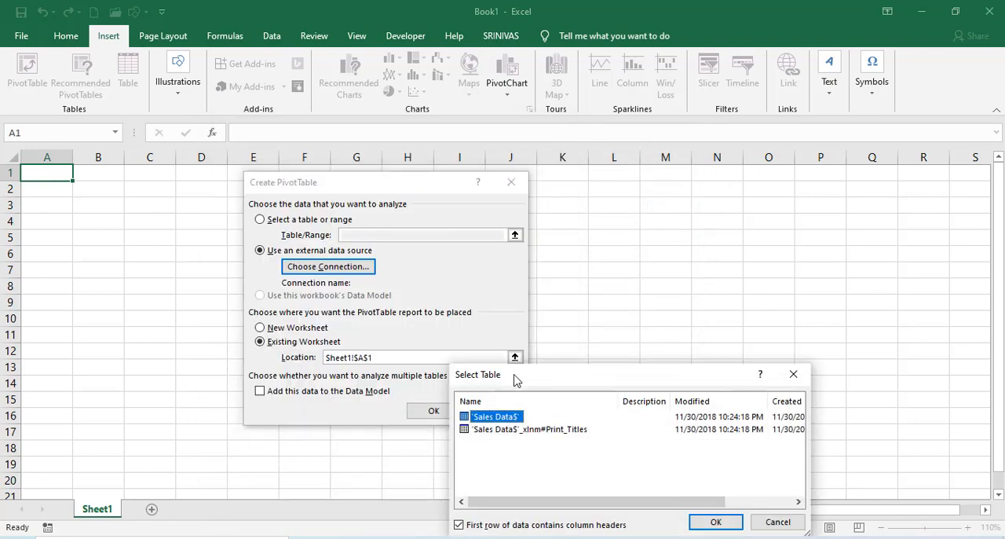
left_click_drag(513, 377, 281, 270)
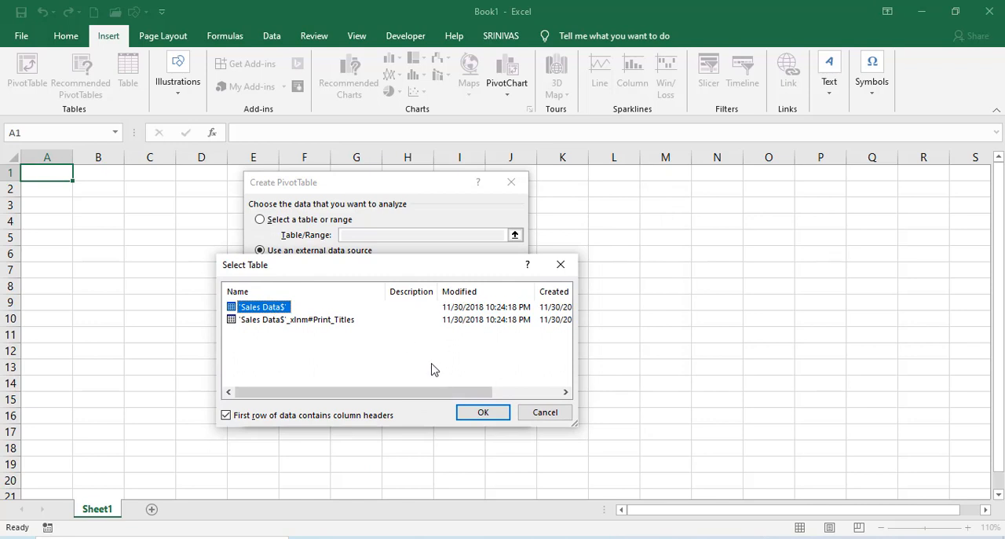
left_click(486, 411)
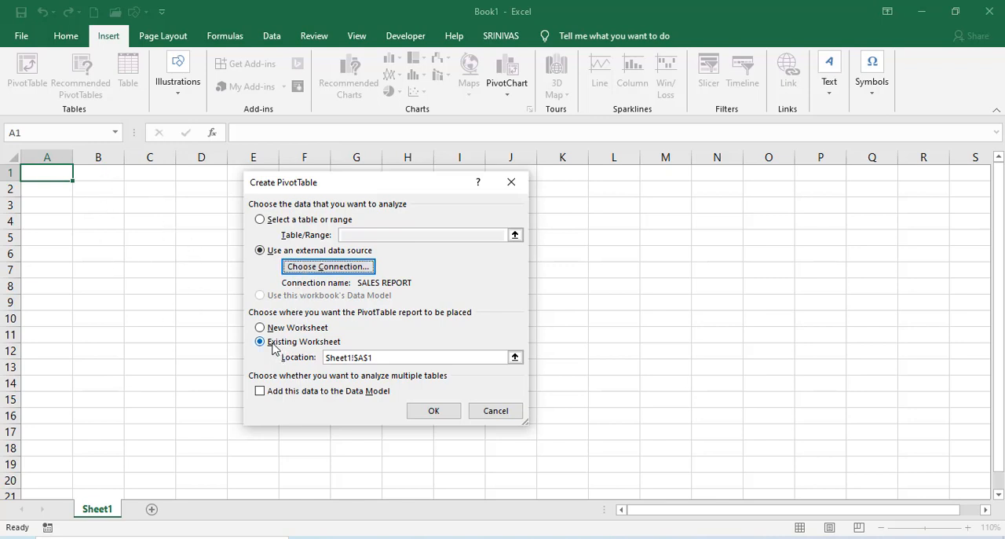
Create the PivotTable at Sheet1 cell A1 with Product as rows and Qtr 1, Qtr 2 and Qtr 3 summed as values.
left_click(431, 411)
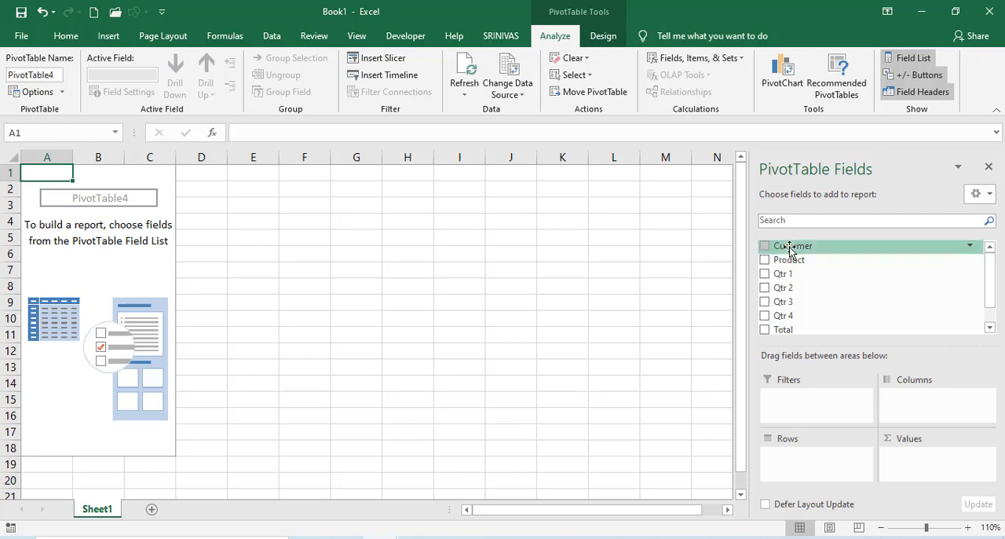
left_click_drag(789, 261, 801, 463)
left_click_drag(783, 279, 920, 474)
left_click_drag(810, 292, 913, 478)
left_click(314, 231)
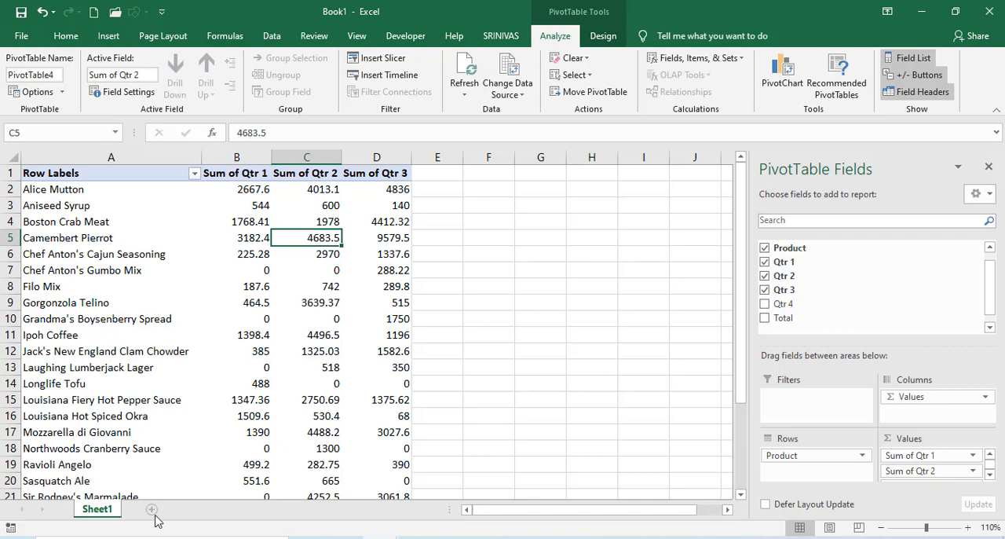
Add a new worksheet and start a PivotTable at its cell A1 that uses an external data source.
left_click(152, 510)
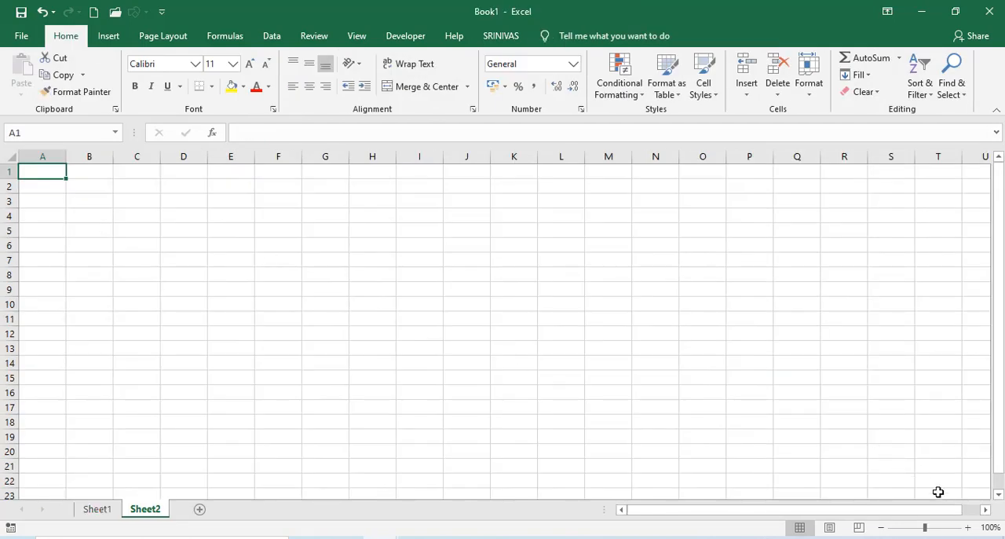
left_click(968, 527)
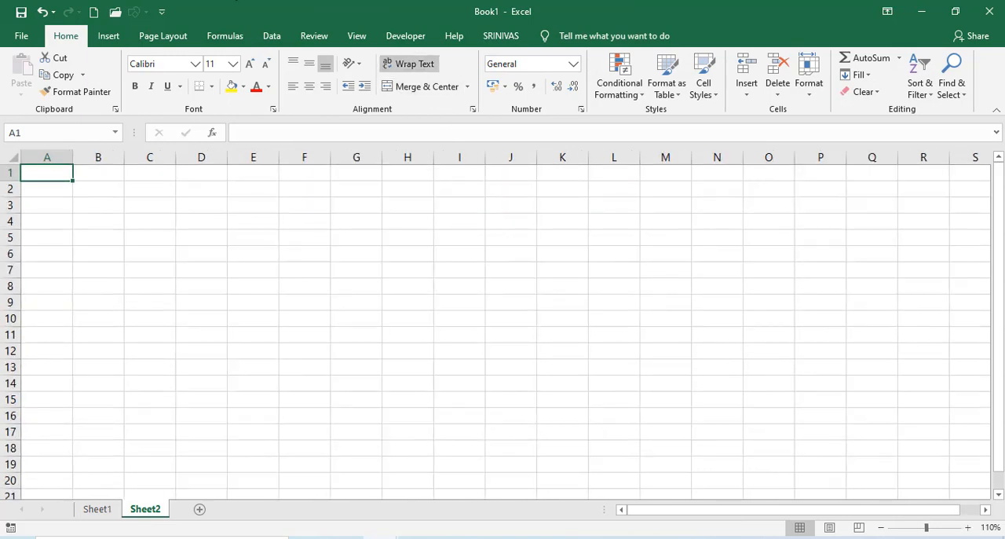
left_click(109, 36)
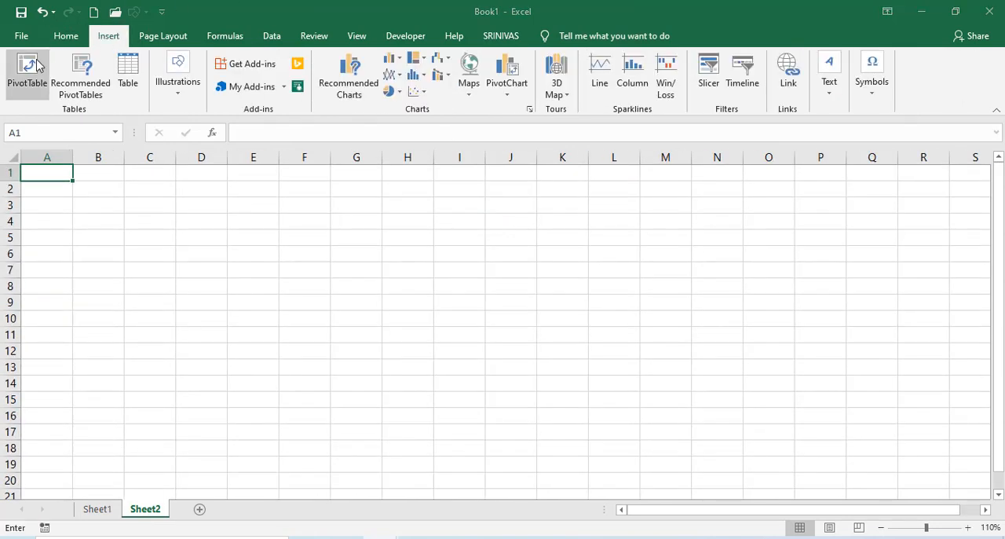
left_click(26, 69)
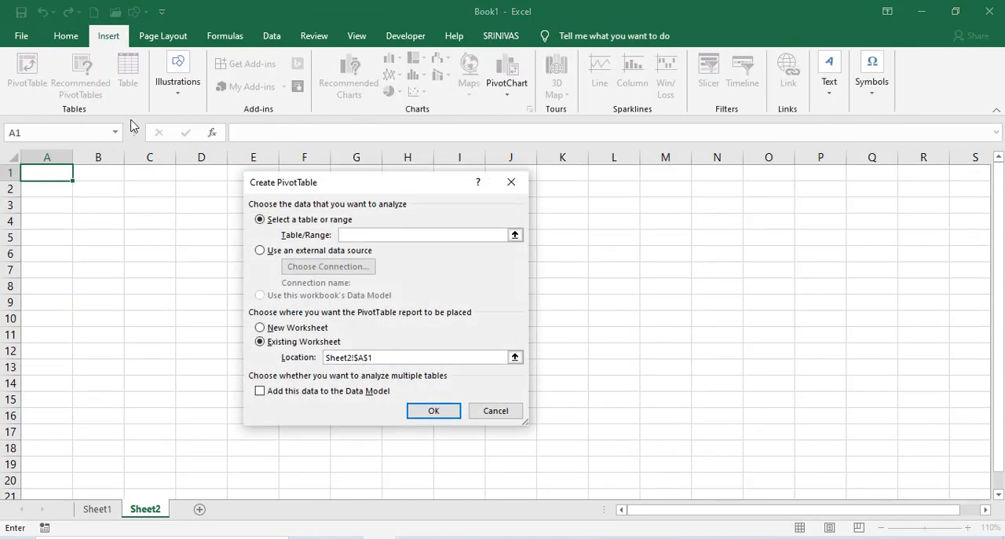
left_click(292, 251)
Connect to the Sheet1$ table of PROJECTS.xlsx in the Documents folder and create the empty PivotTable on Sheet2.
left_click(296, 267)
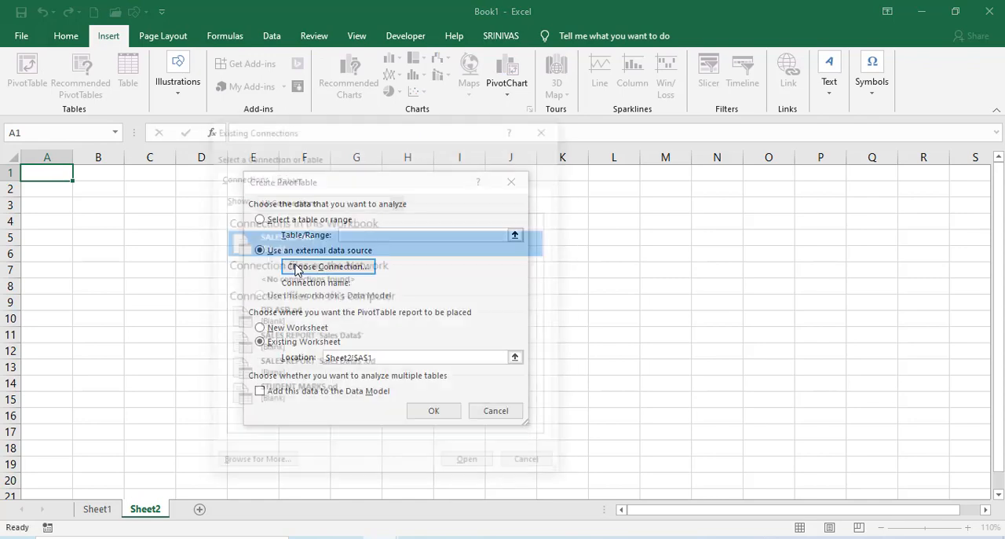
left_click(234, 465)
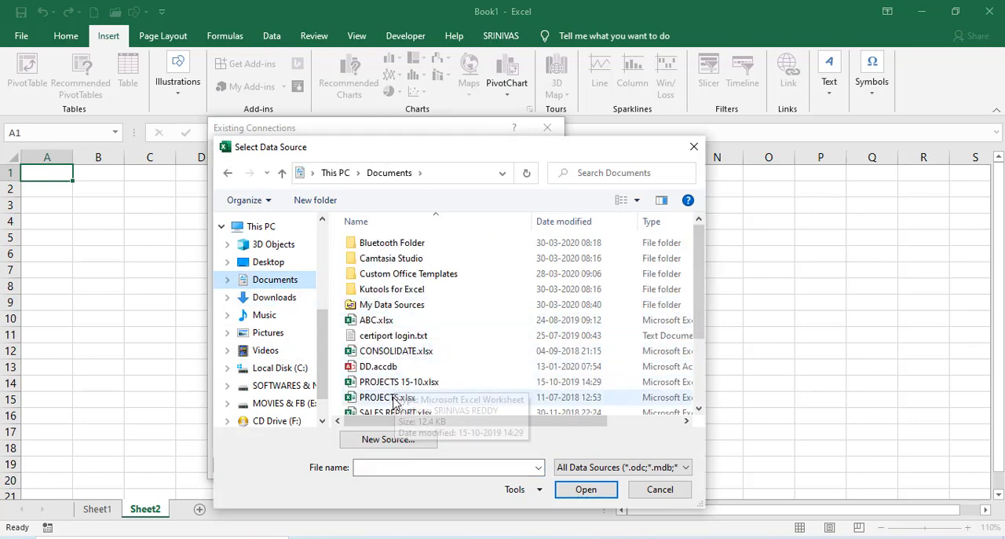
left_click(394, 400)
left_click(585, 489)
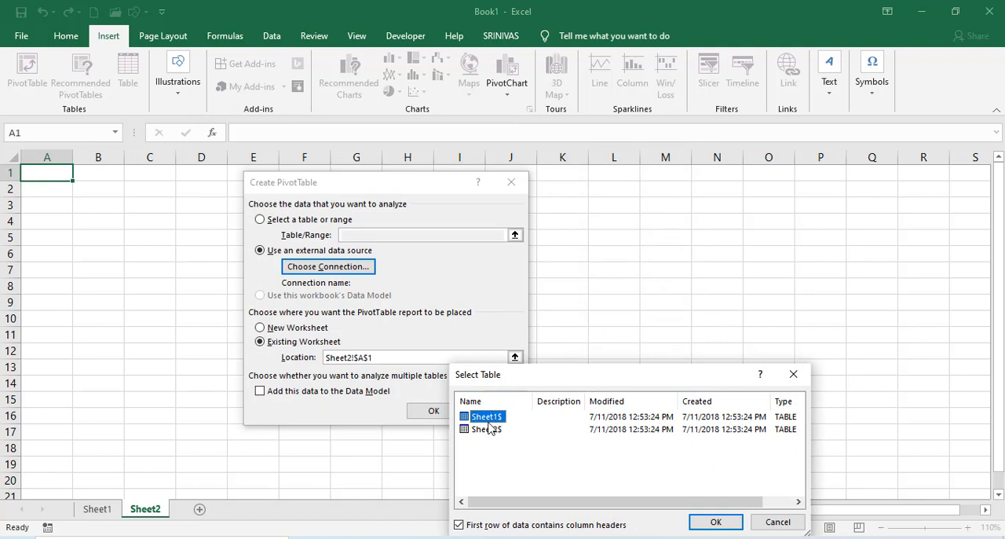
left_click(715, 520)
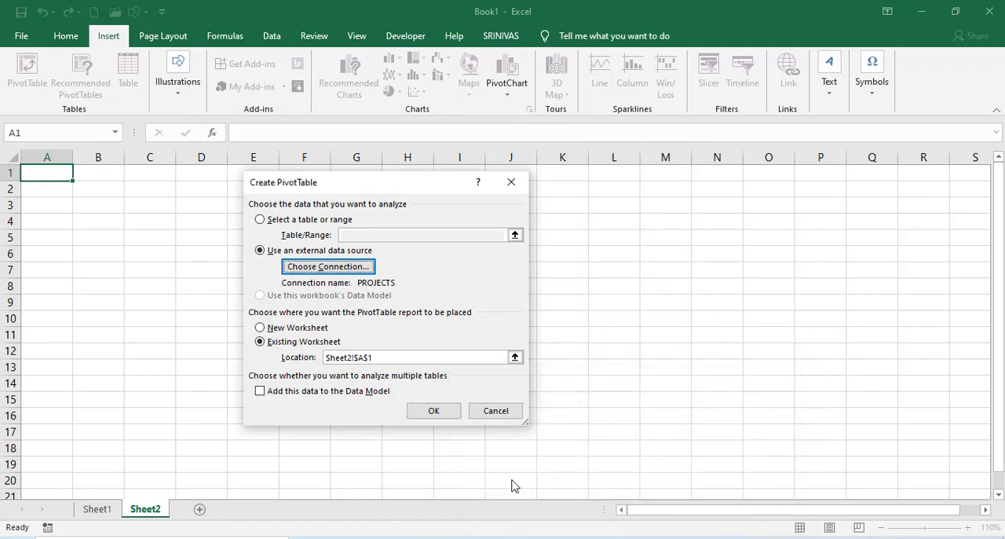
left_click(432, 411)
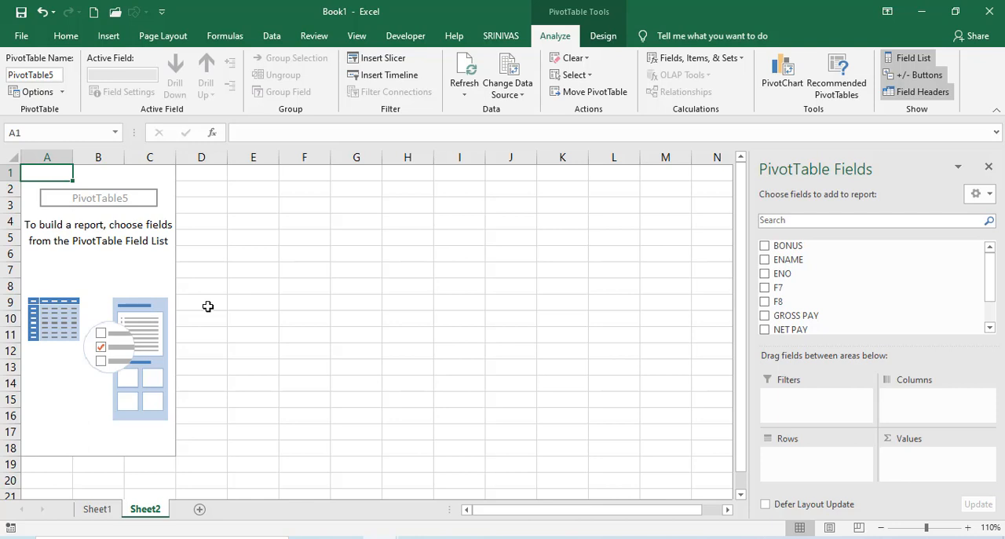
Return to Sheet1 and review the product rows and quarterly sums of the PivotTable built from the sales data.
left_click(97, 509)
left_click_drag(114, 273, 145, 194)
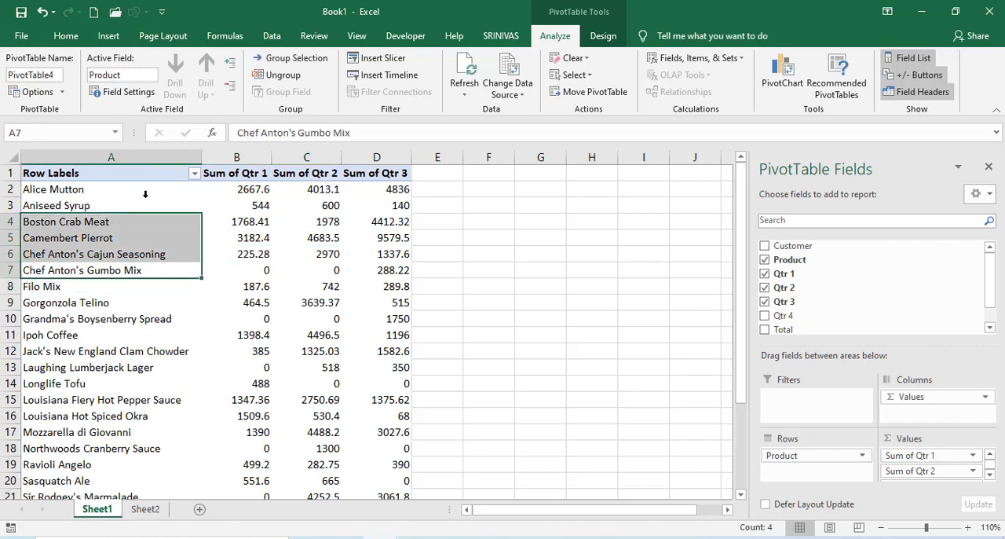
left_click(250, 200)
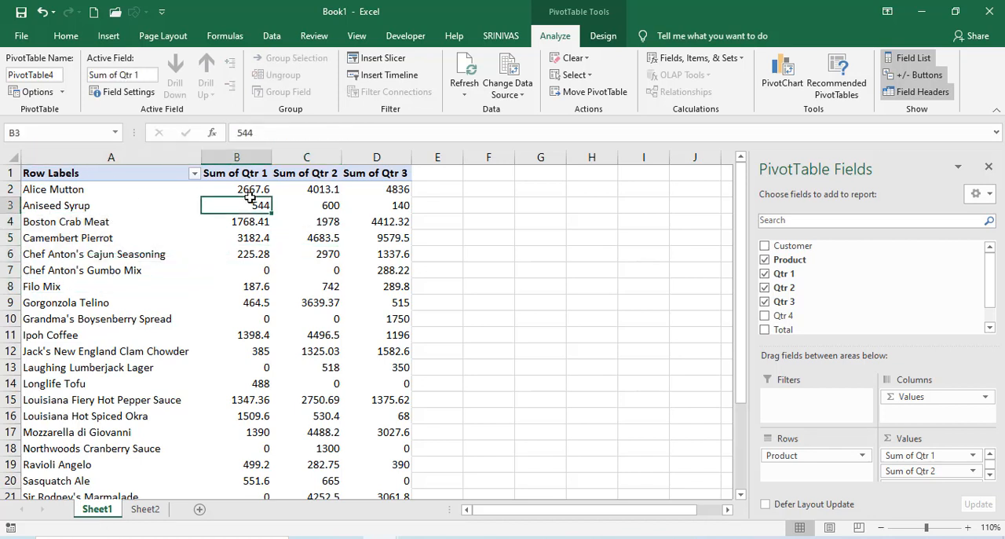
left_click(314, 234)
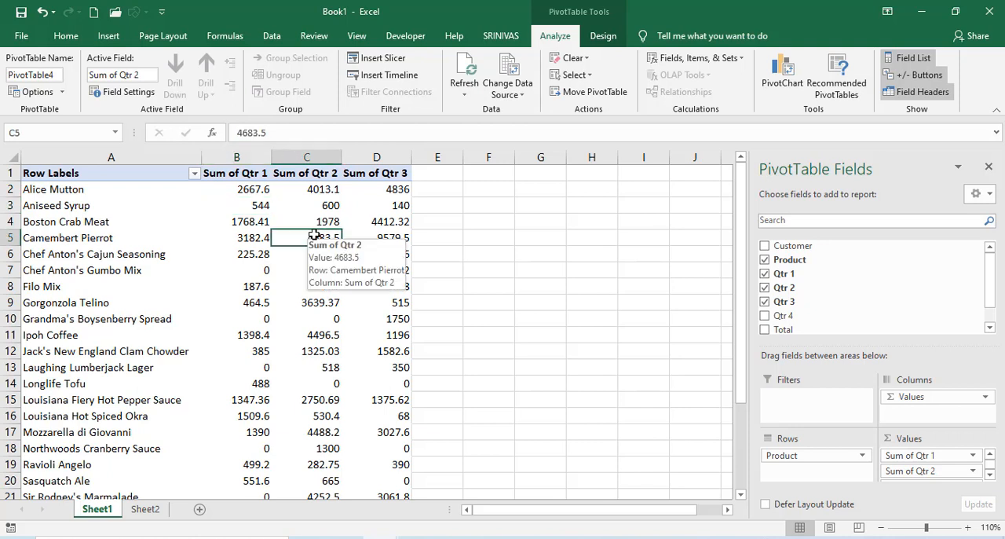